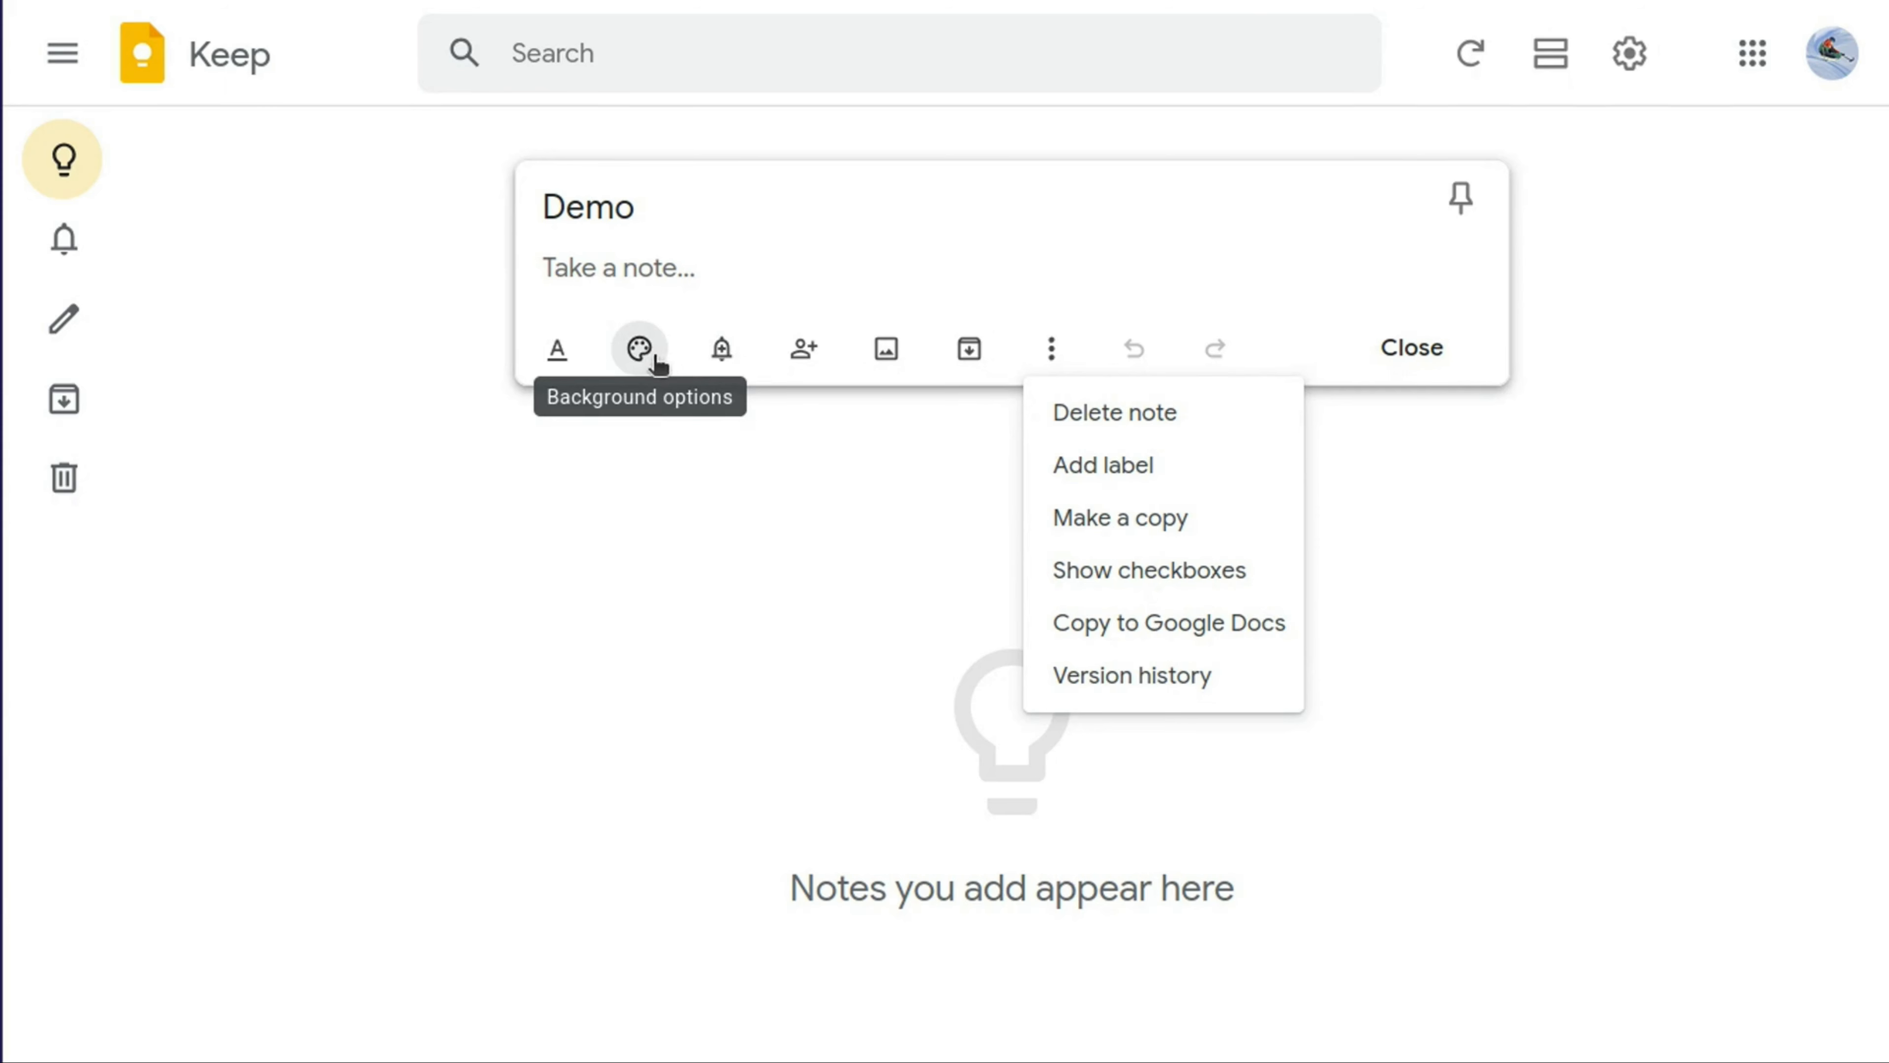
- Try the note's solid background colours one after another from coral to sand, and restore the default colour
click(641, 348)
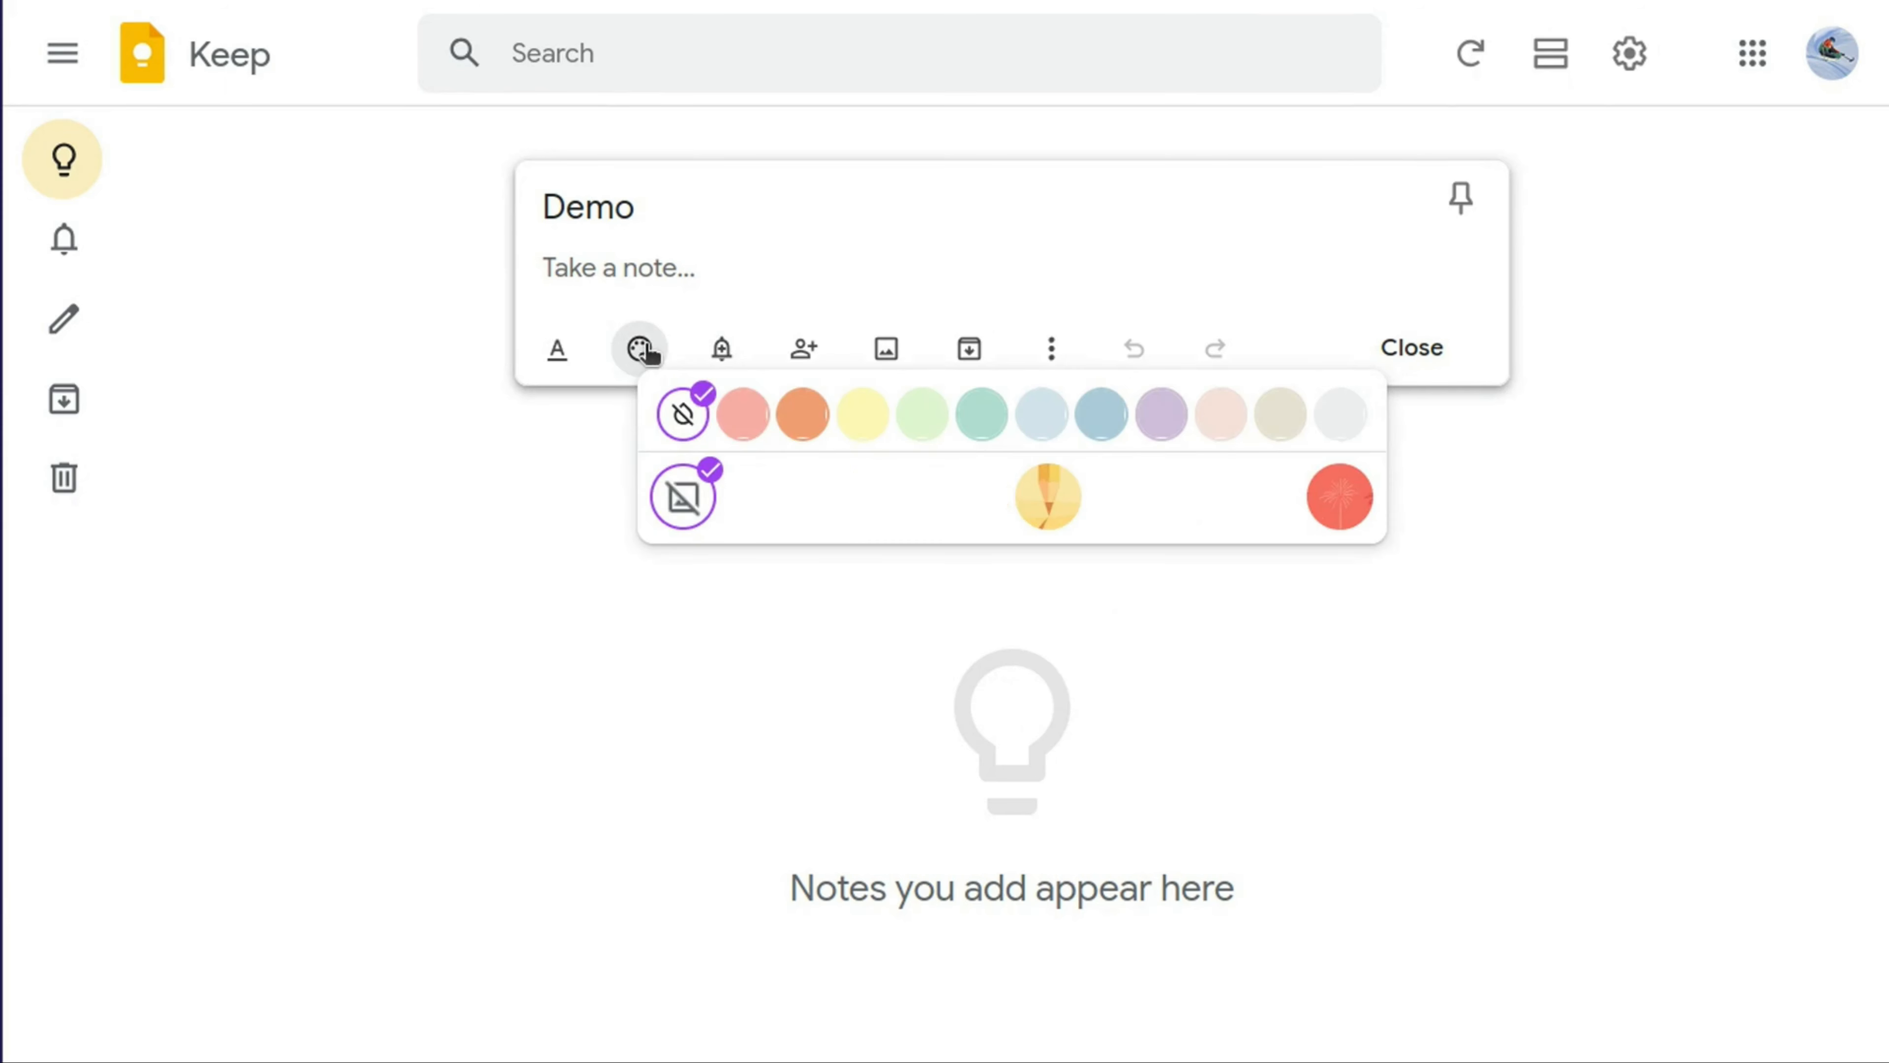
click(745, 416)
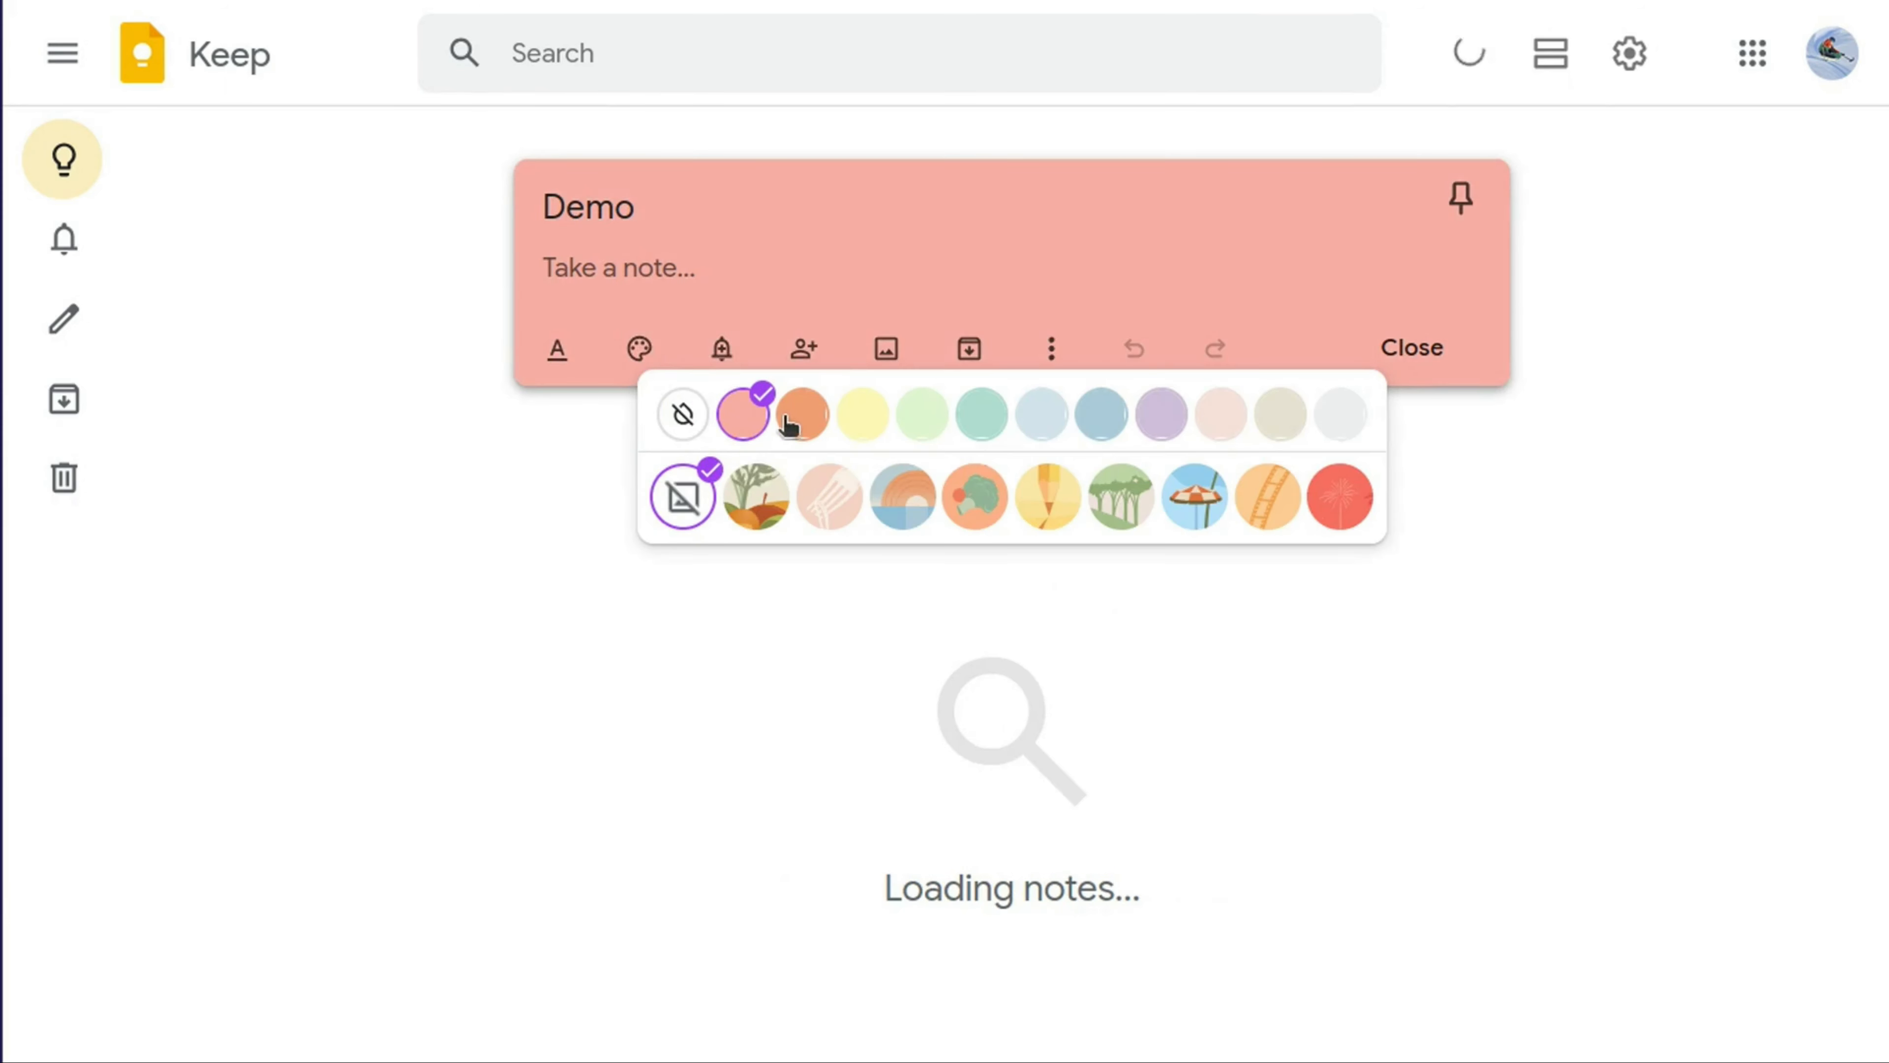
click(802, 421)
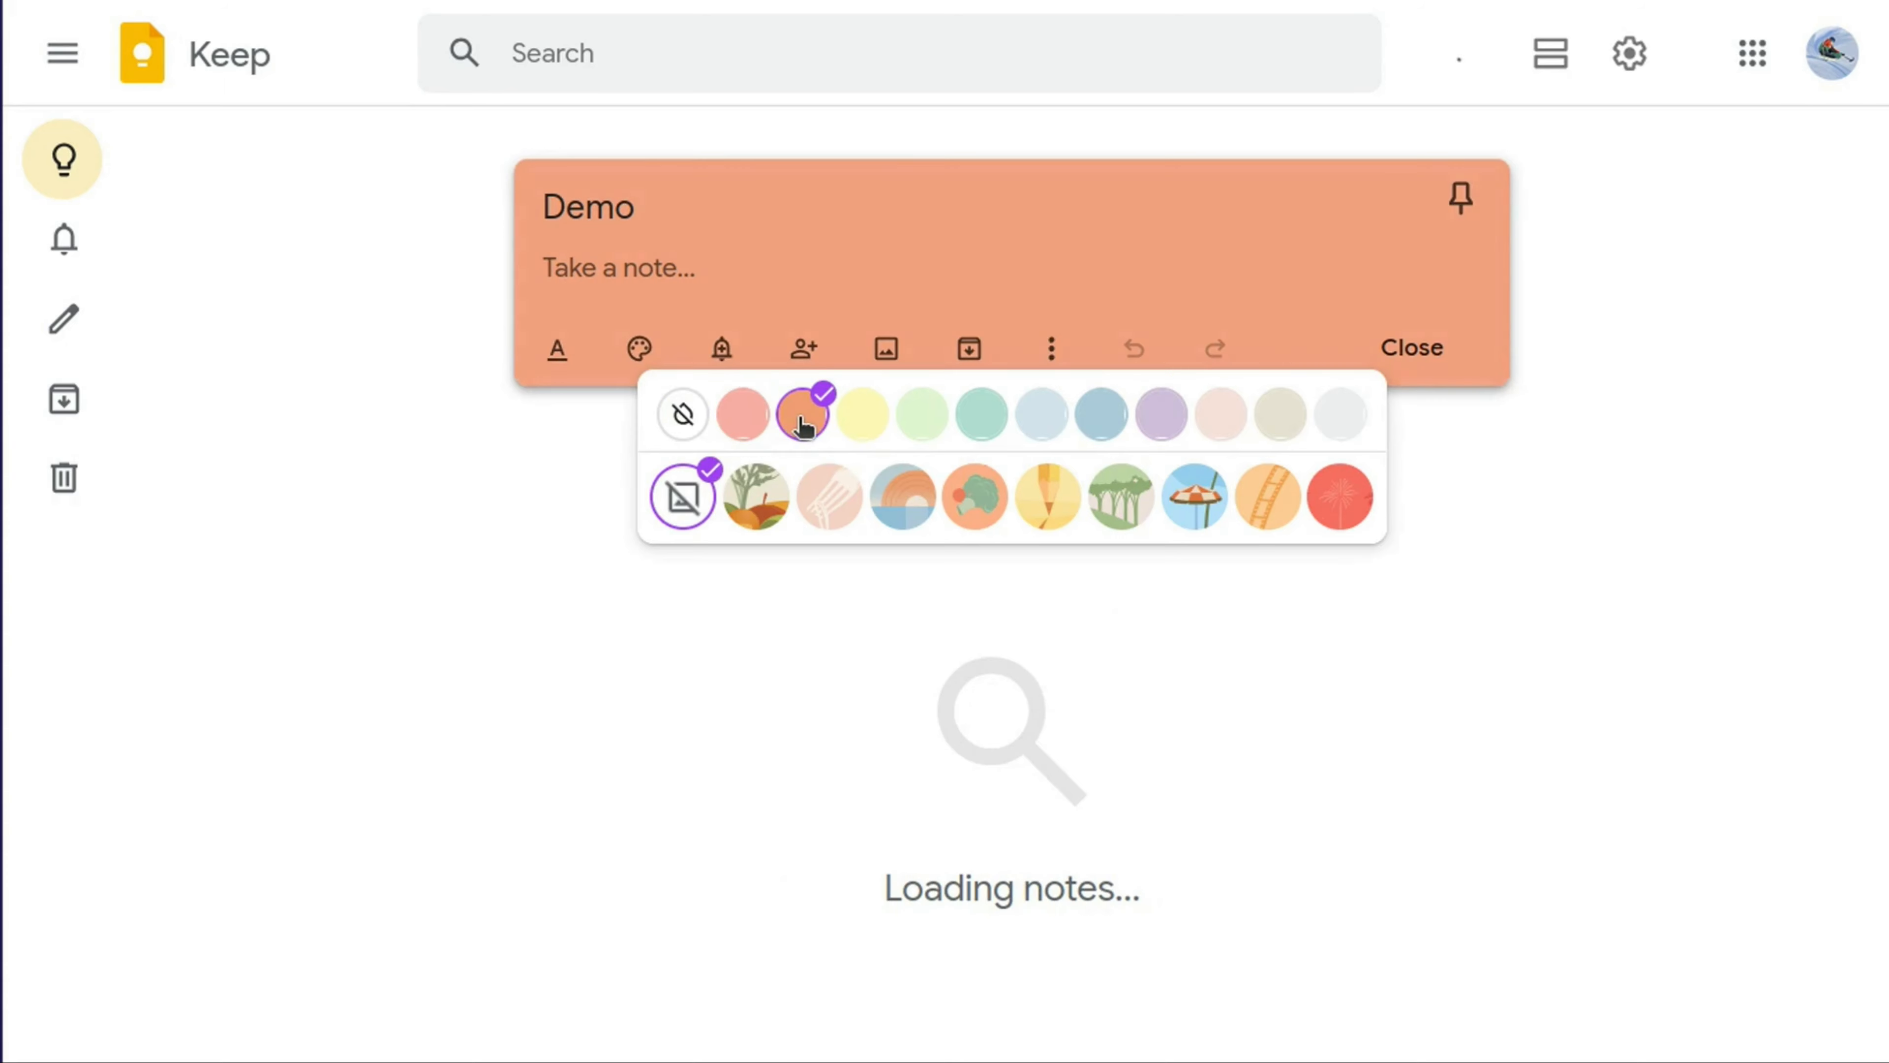
click(863, 421)
click(923, 427)
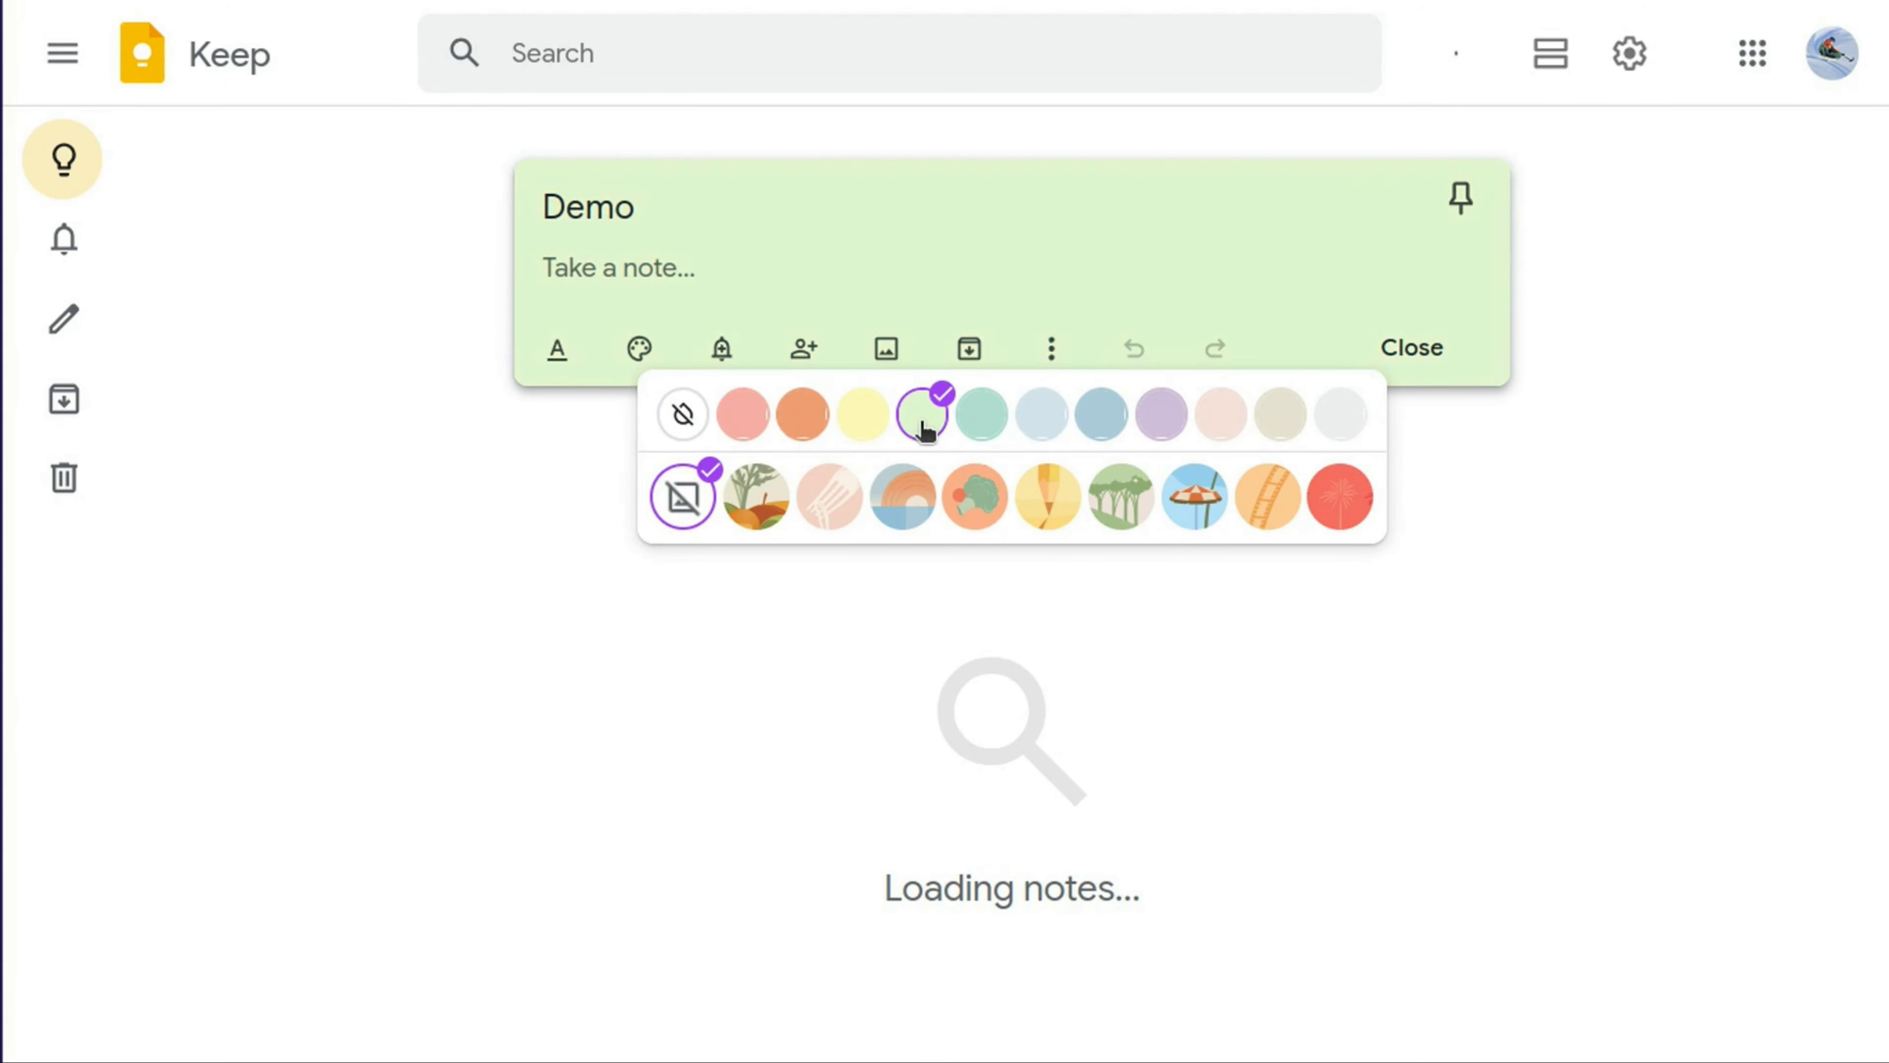
click(982, 419)
click(1041, 419)
click(1119, 424)
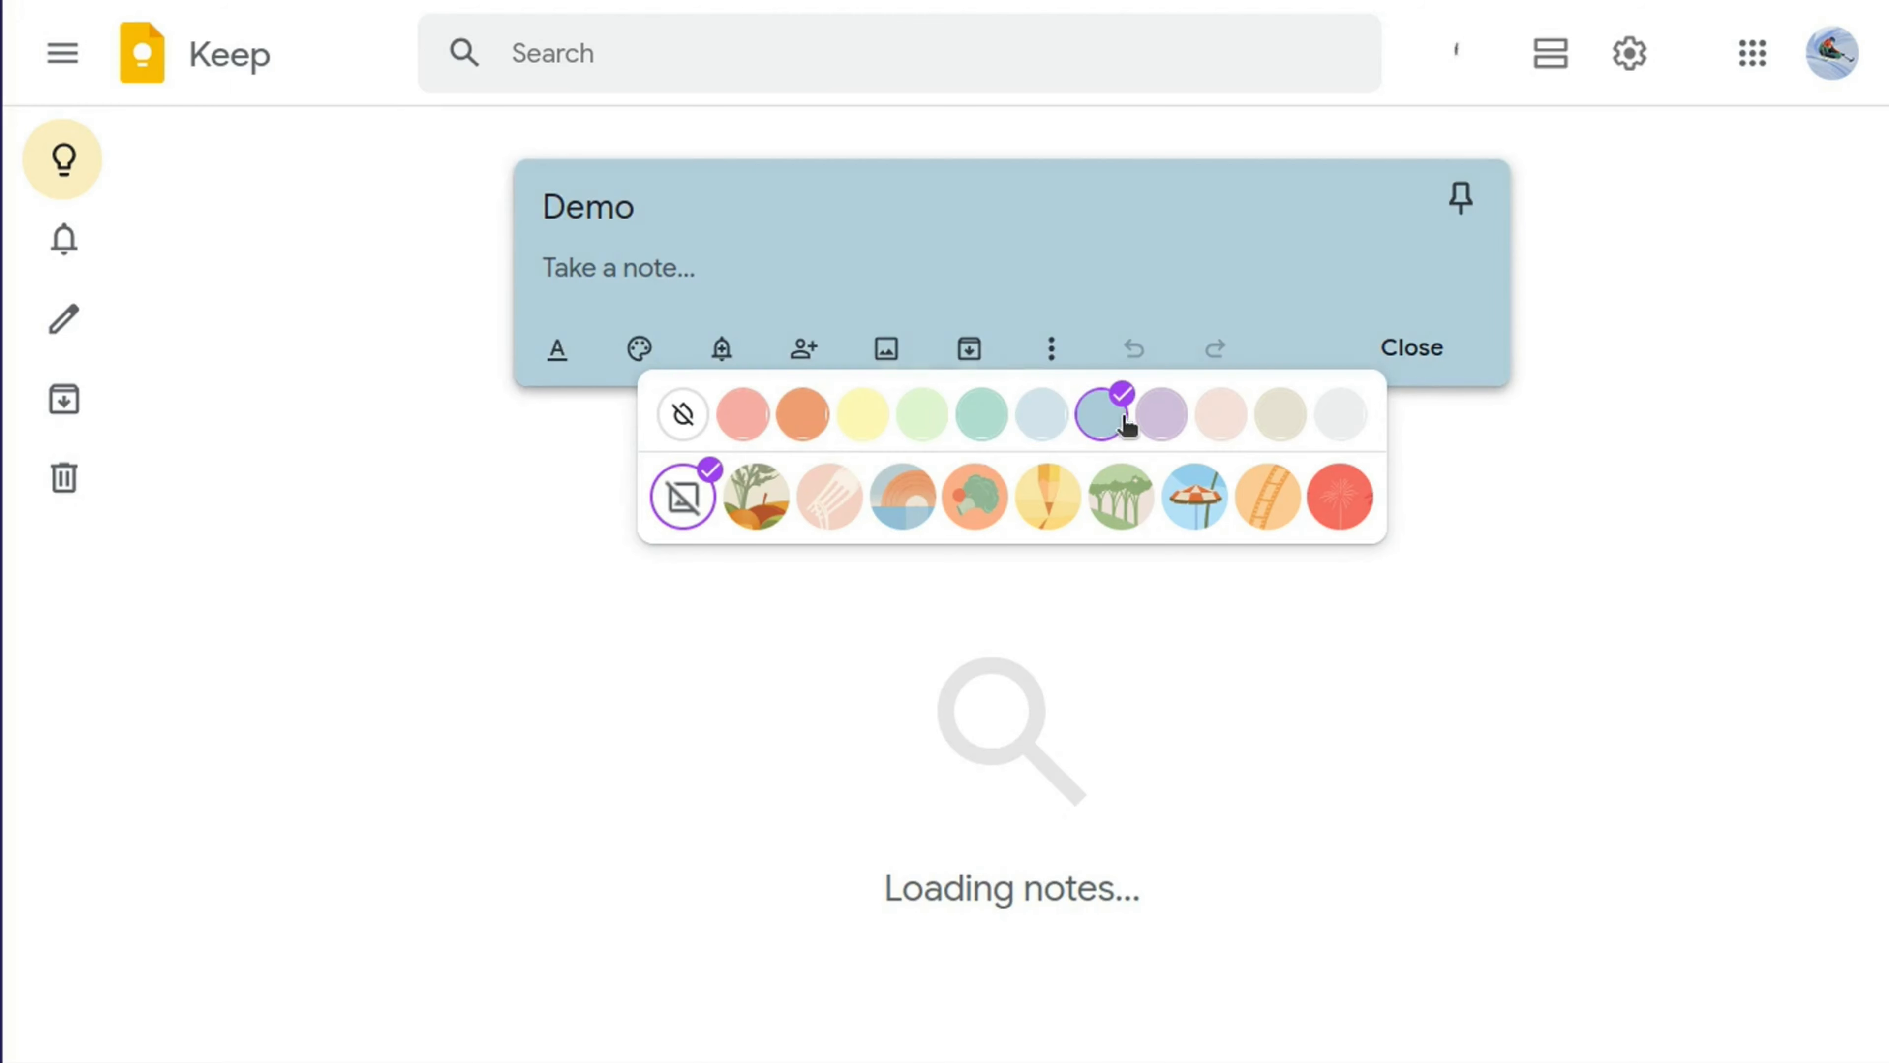
click(1161, 418)
click(1219, 418)
click(1274, 421)
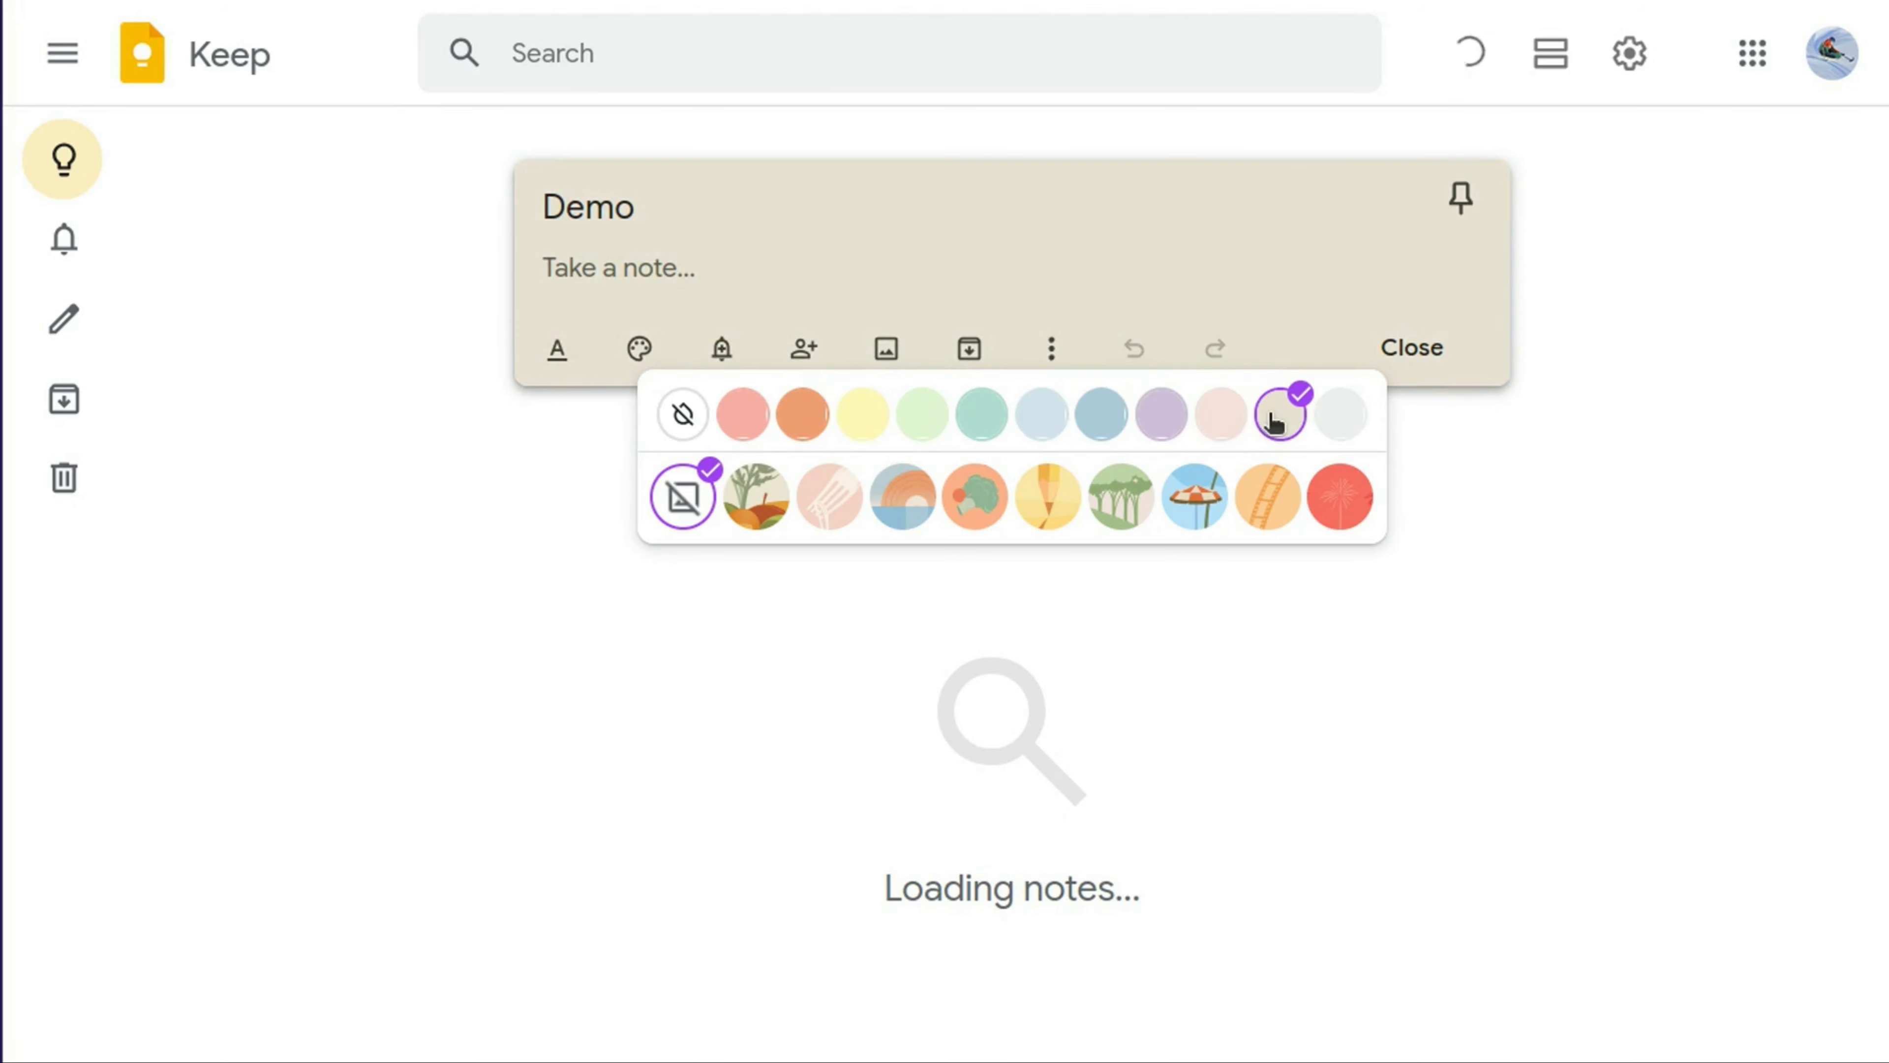
click(699, 424)
- Try the illustrated backgrounds on the Demo note and keep the blue one with the beach umbrella
click(769, 496)
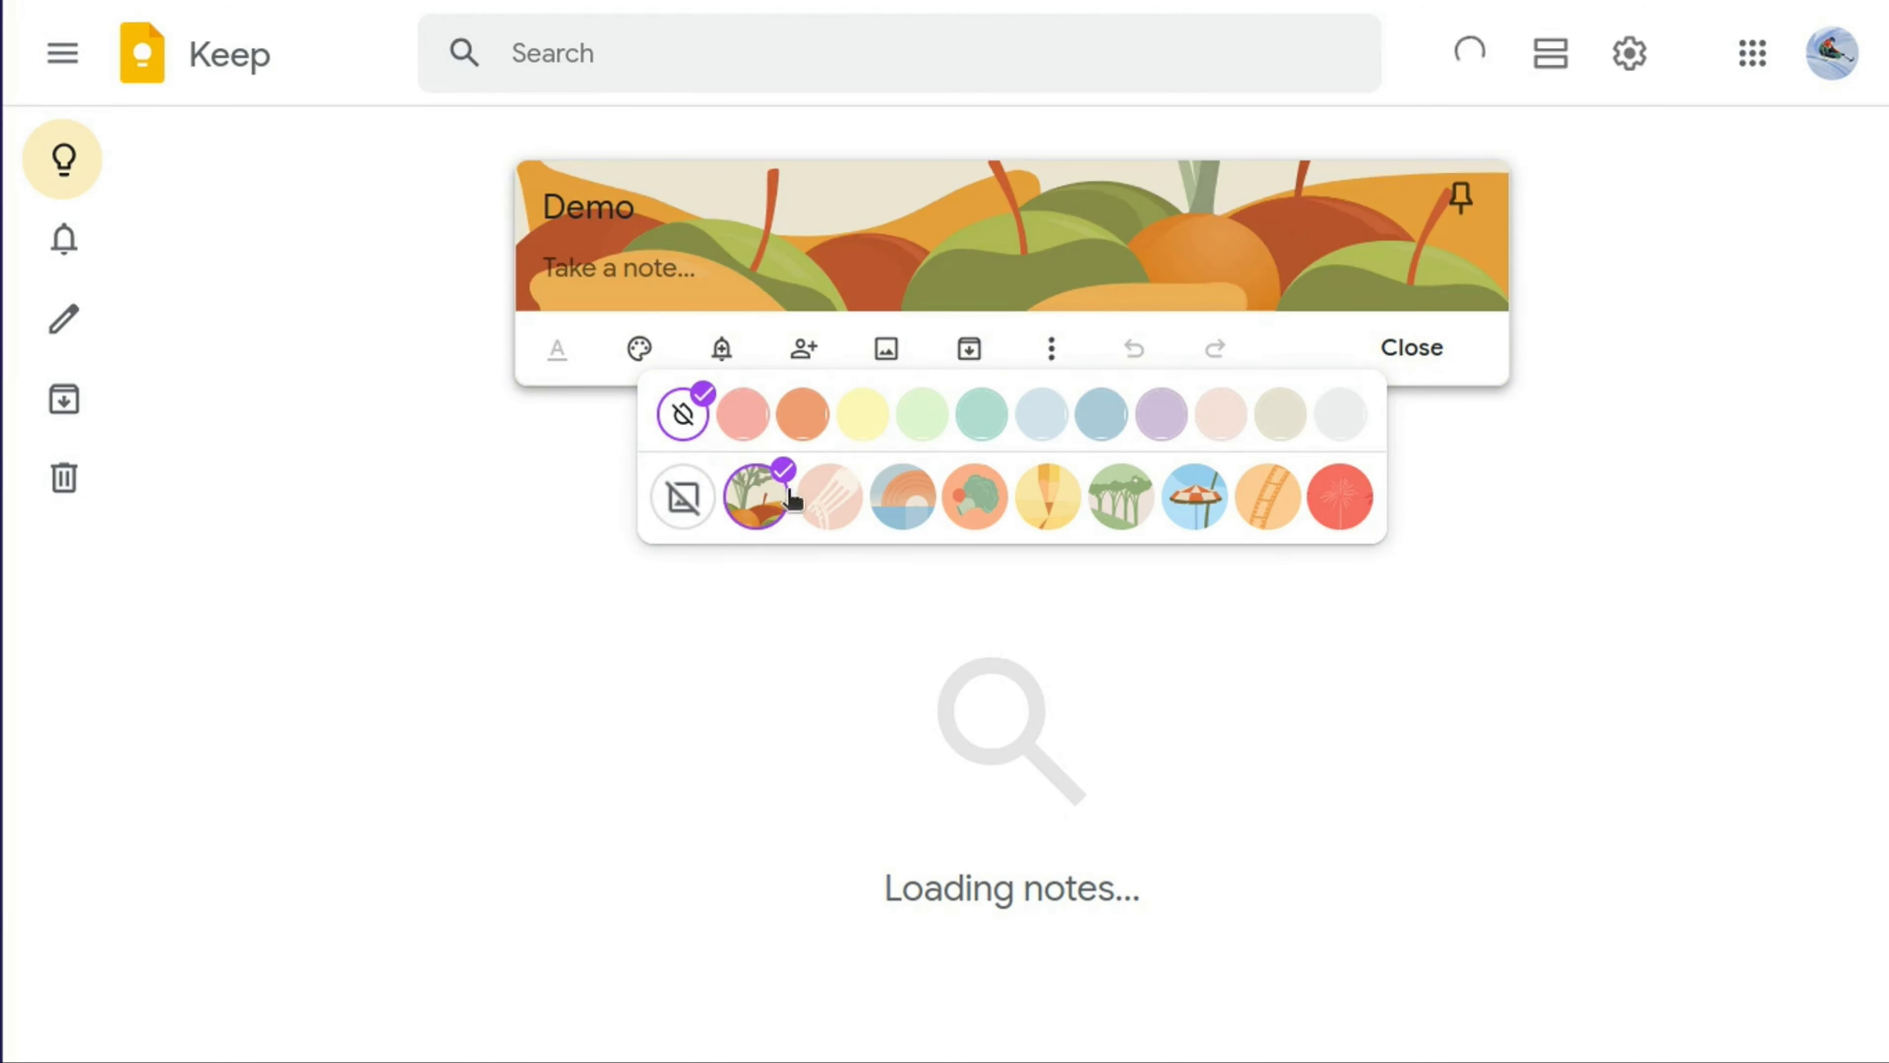
click(831, 495)
click(909, 503)
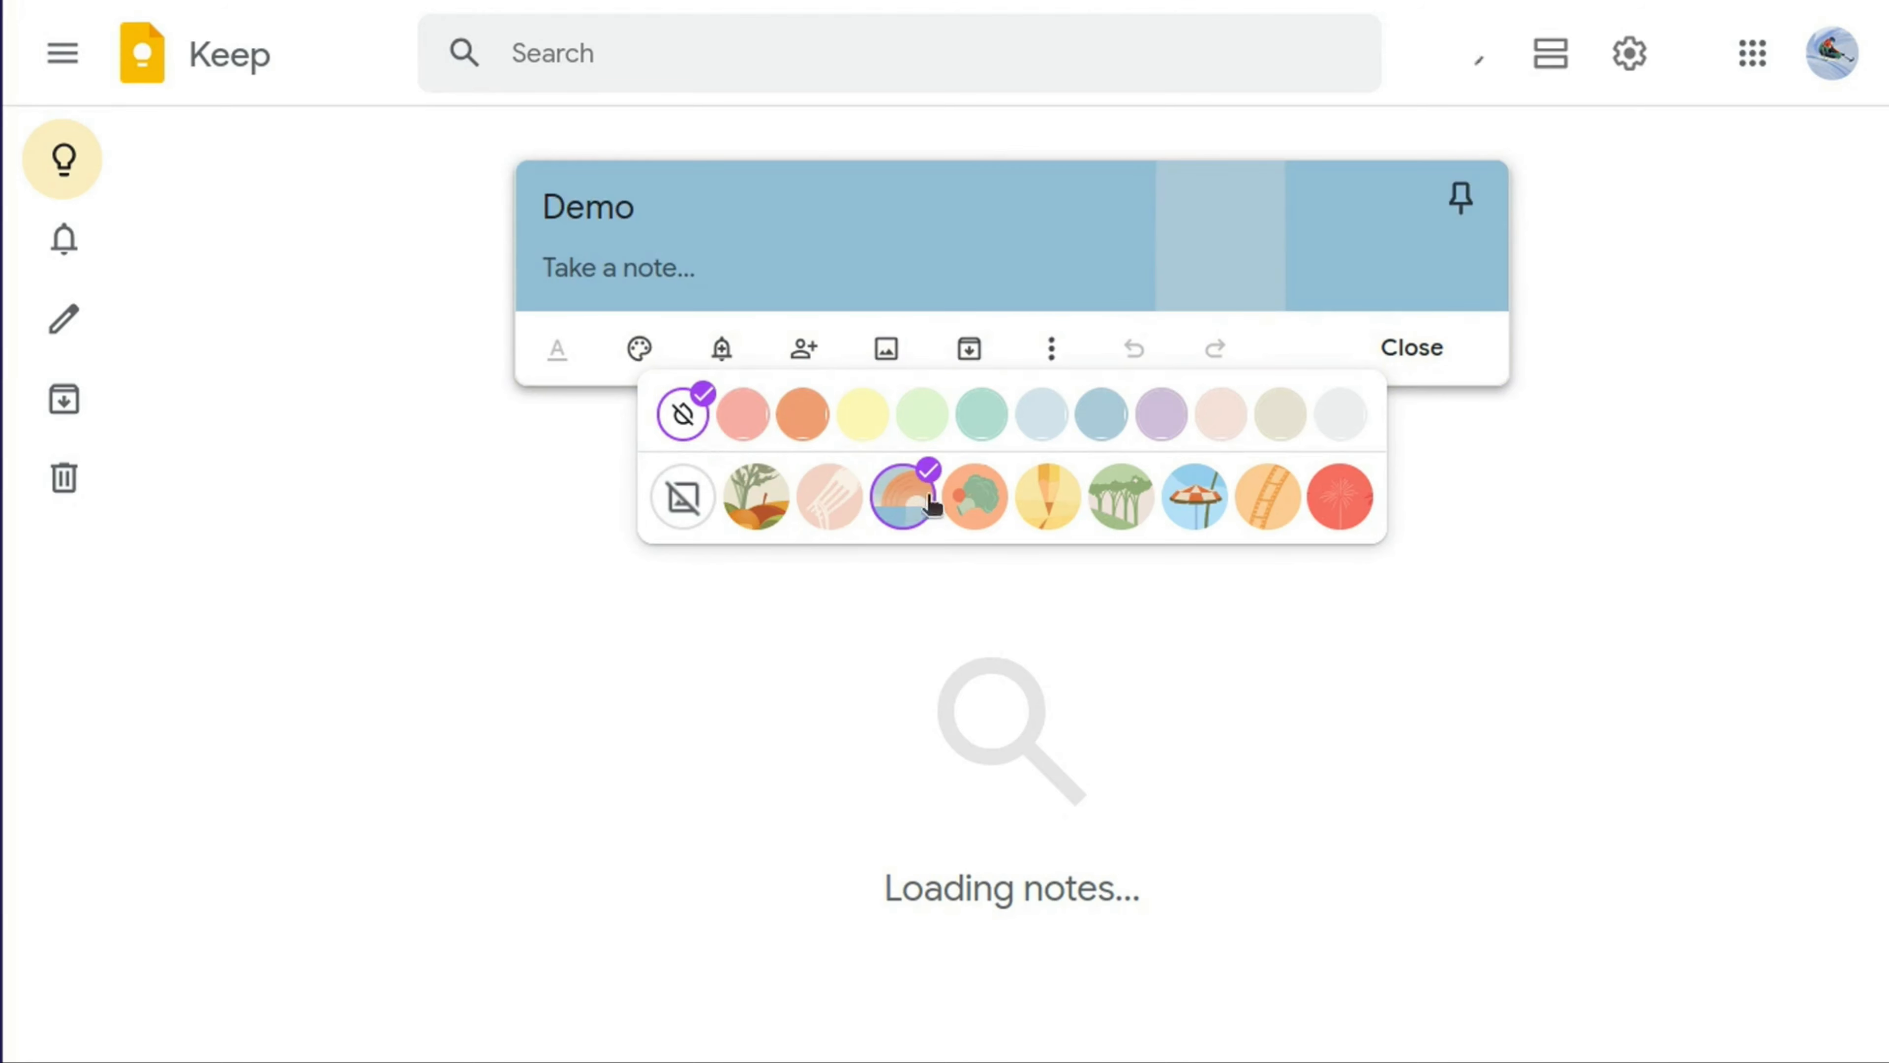
click(973, 497)
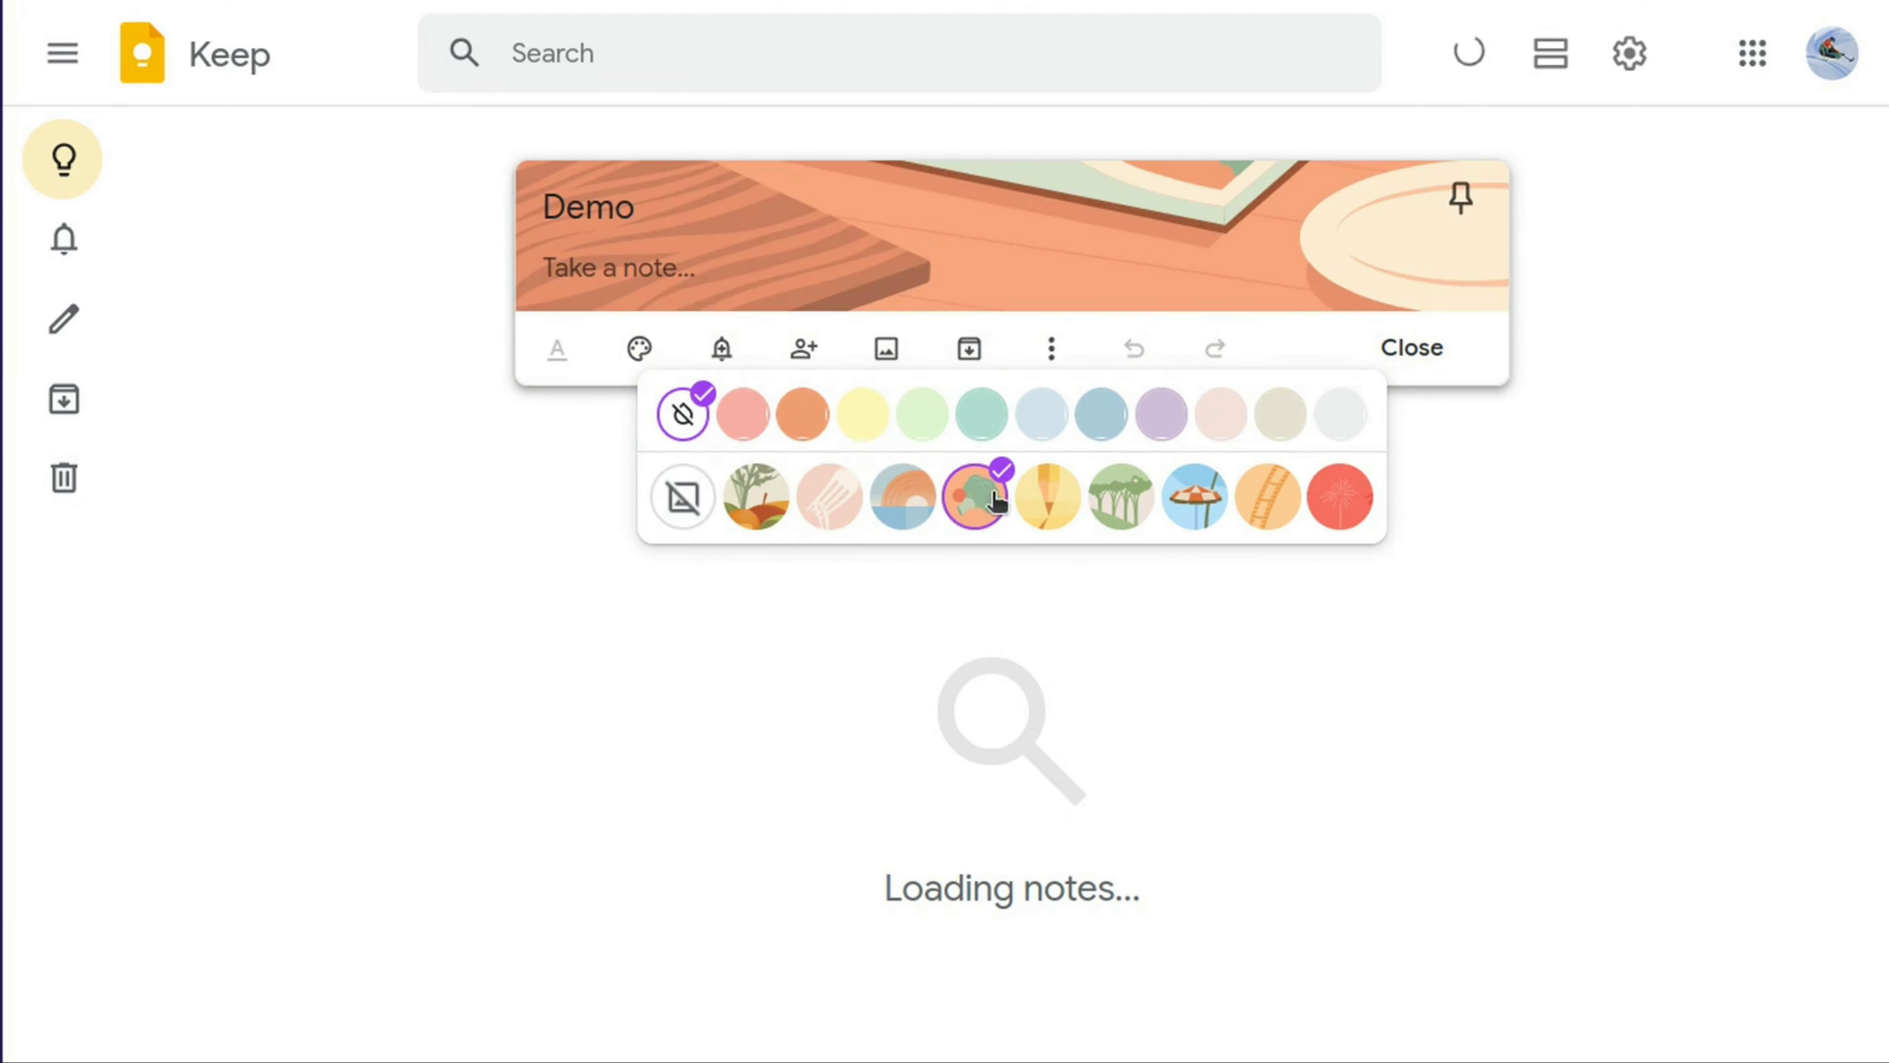
click(1038, 500)
click(1117, 498)
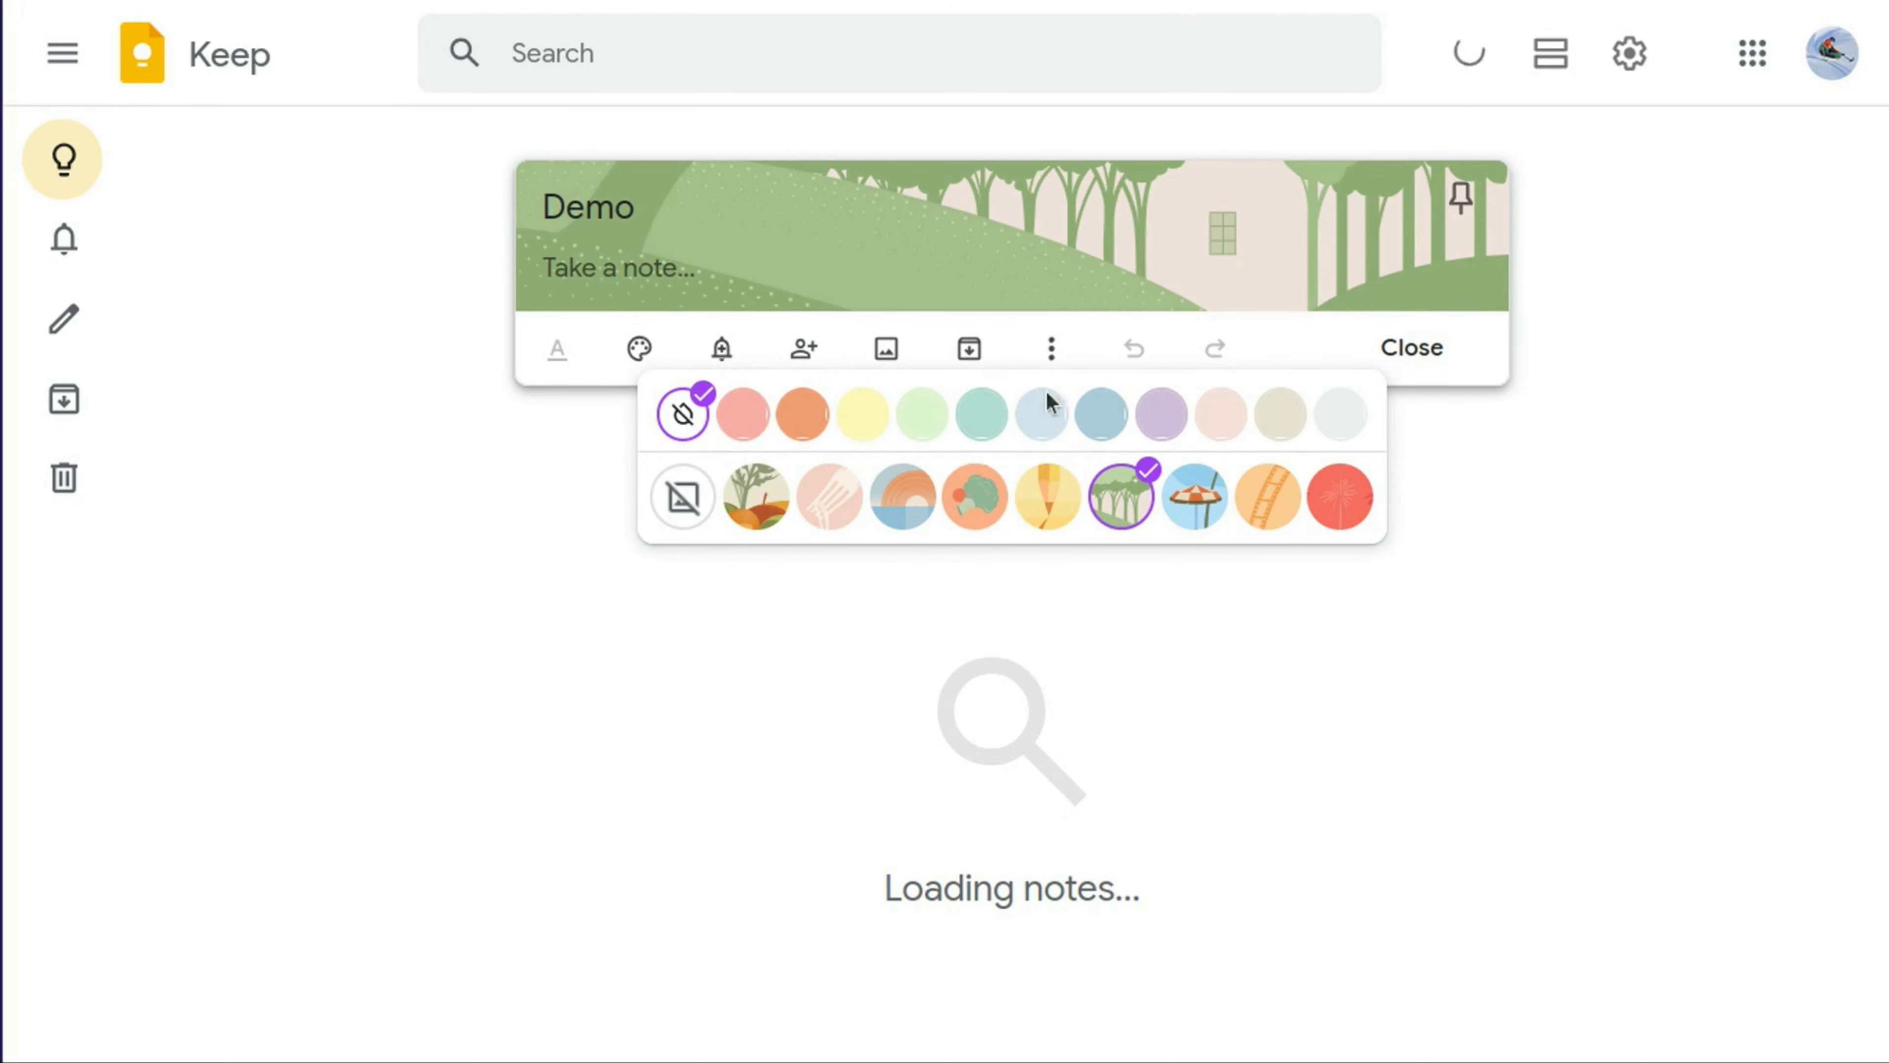
click(1196, 496)
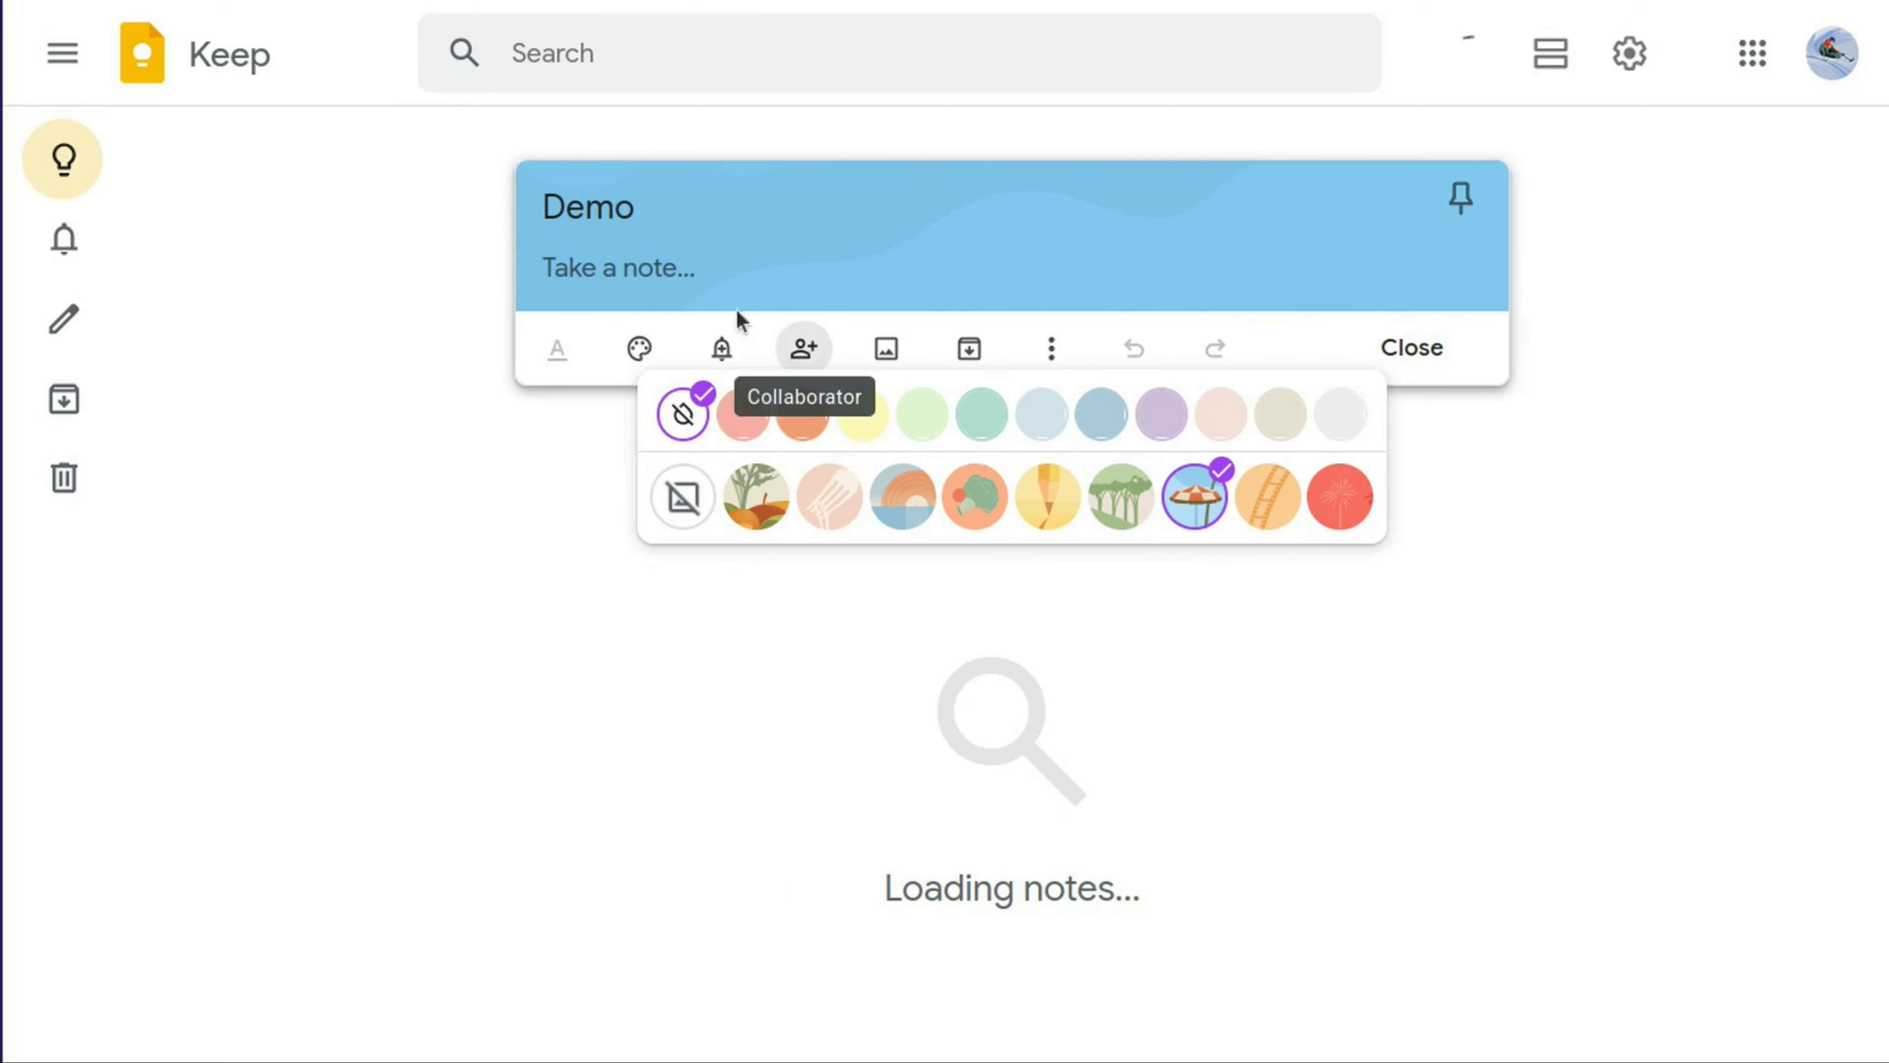
- Write "This is my first note in Google Keep notes app." as the body of the Demo note
click(628, 268)
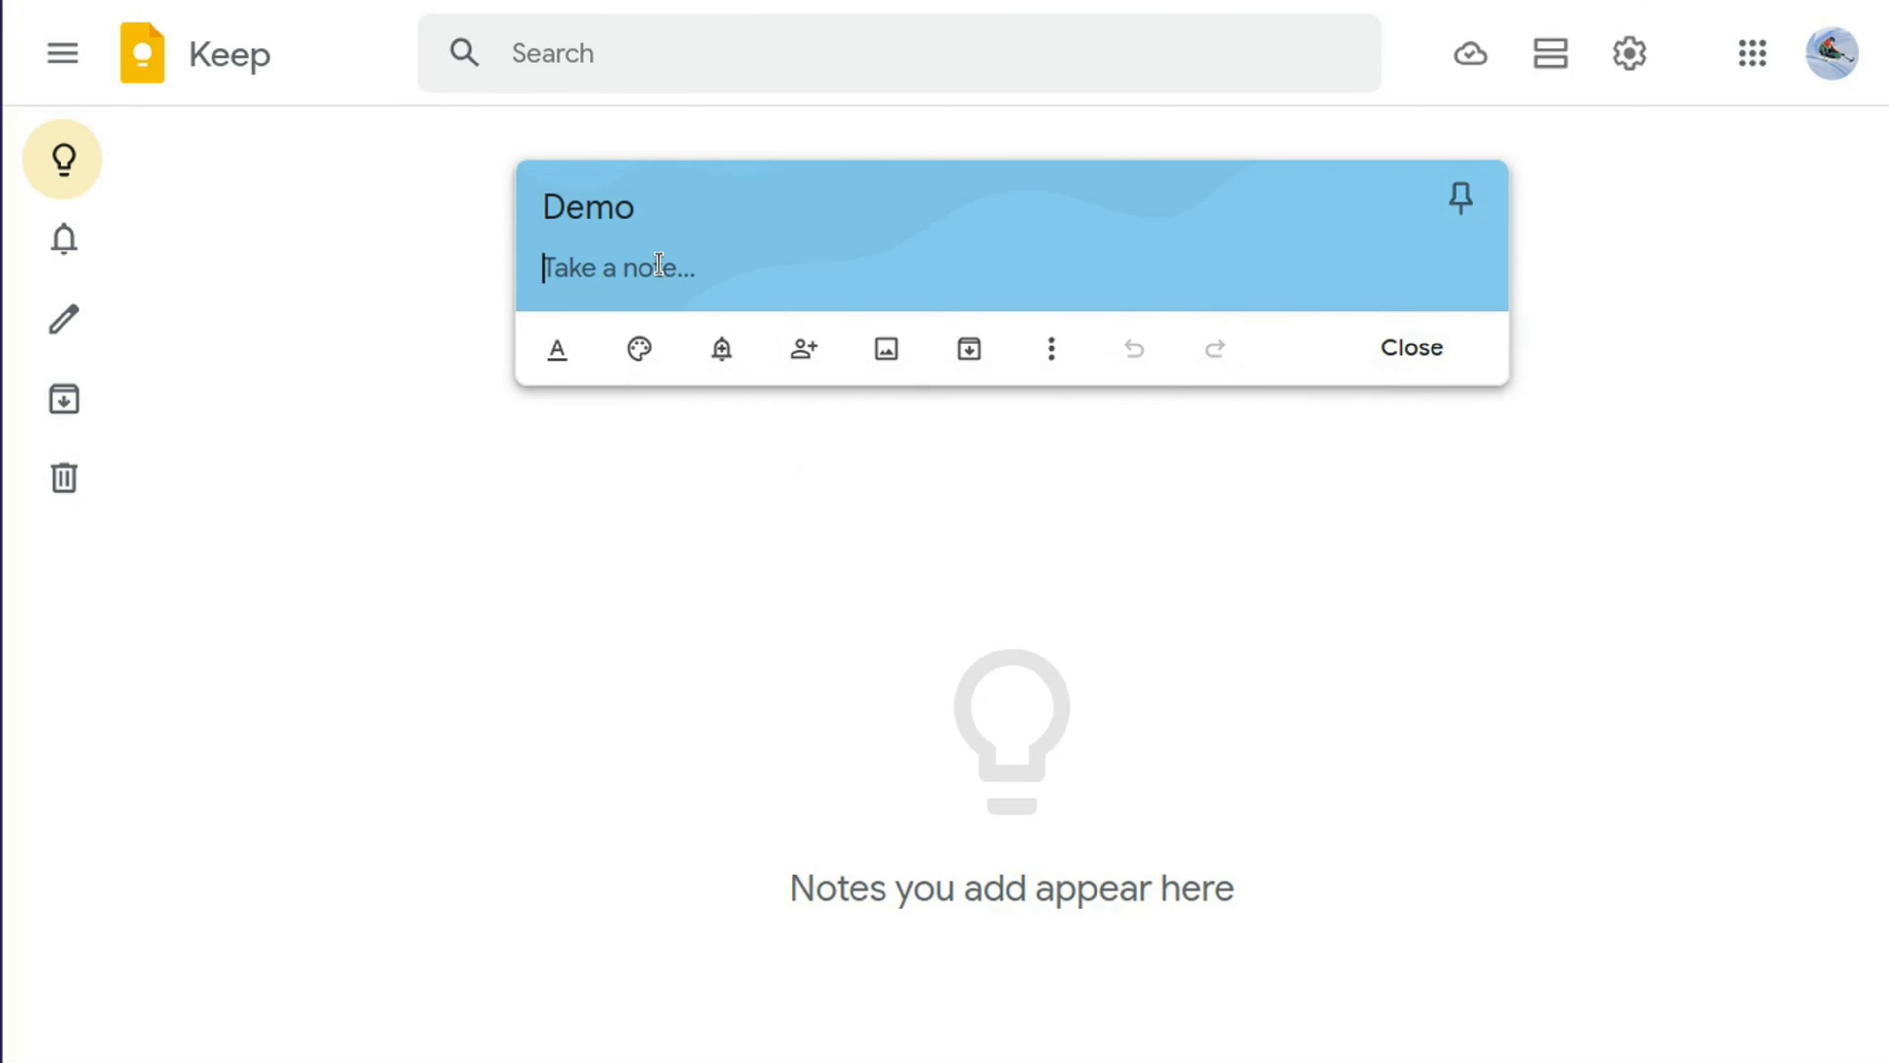
text(This)
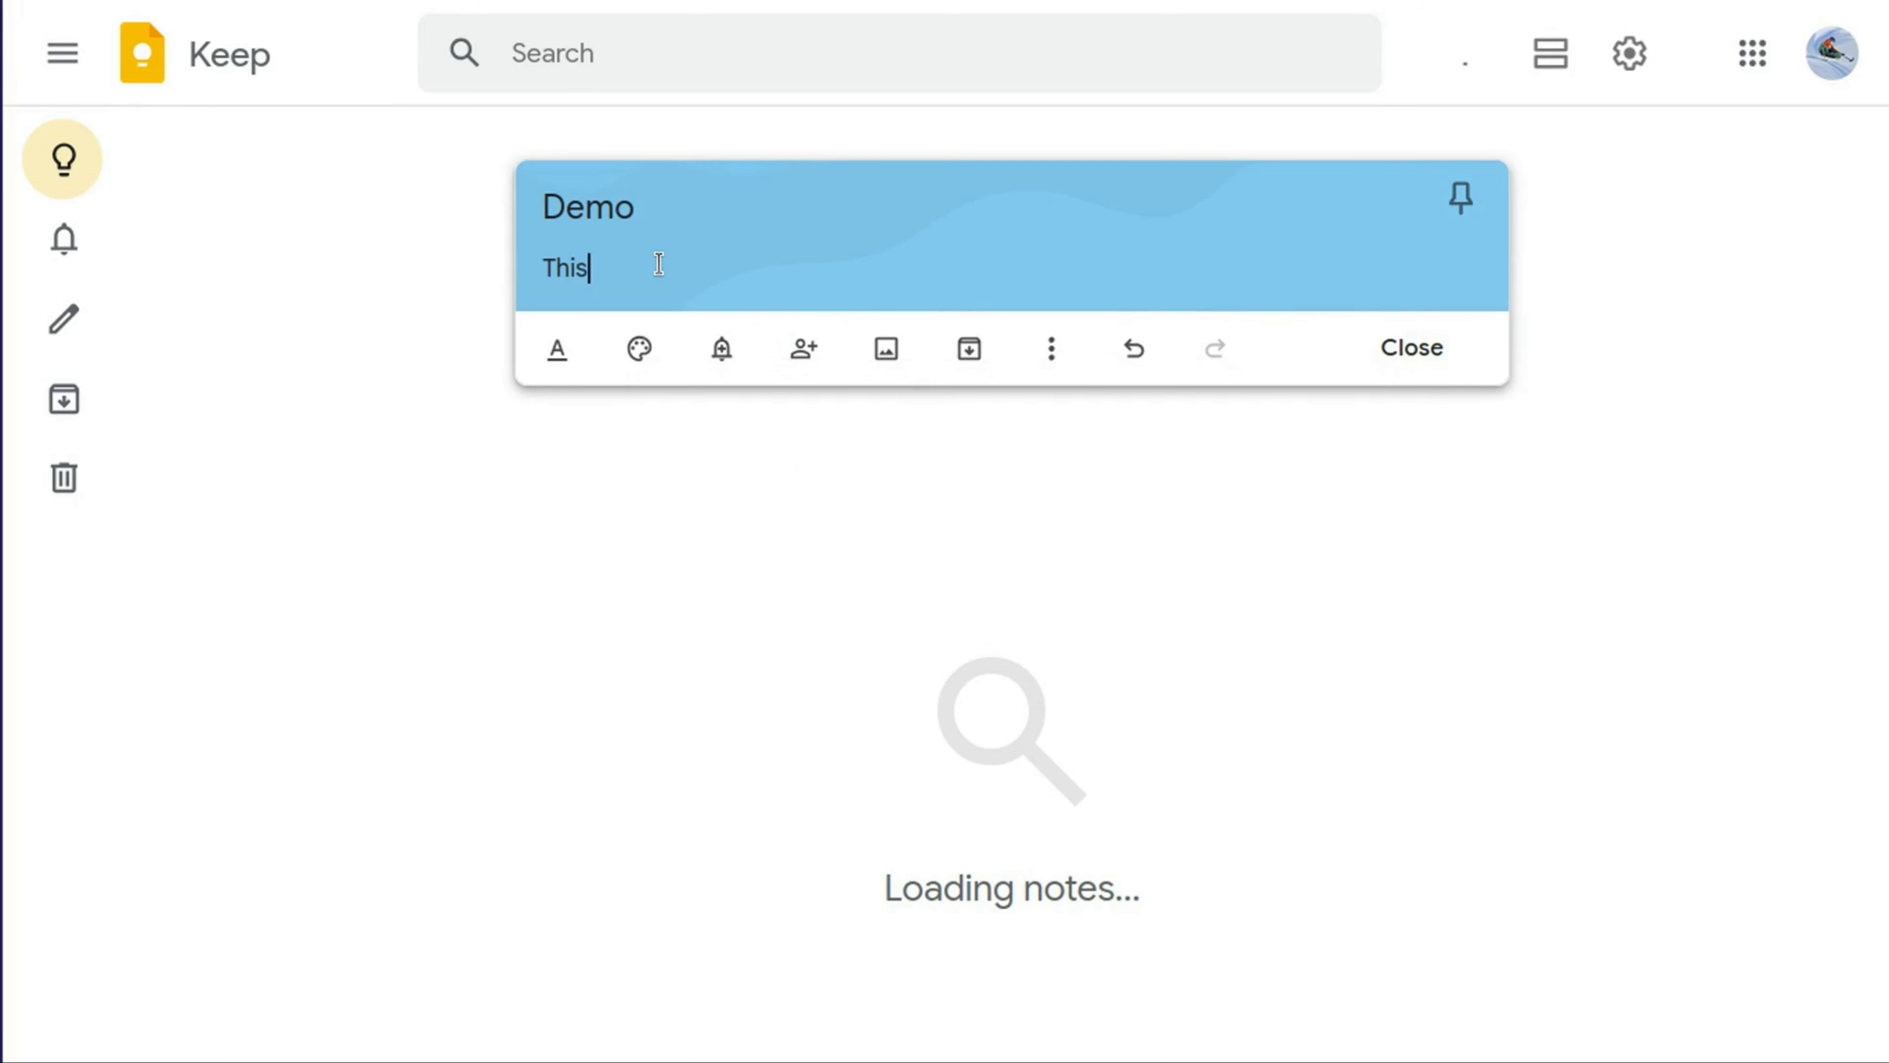
text( is m)
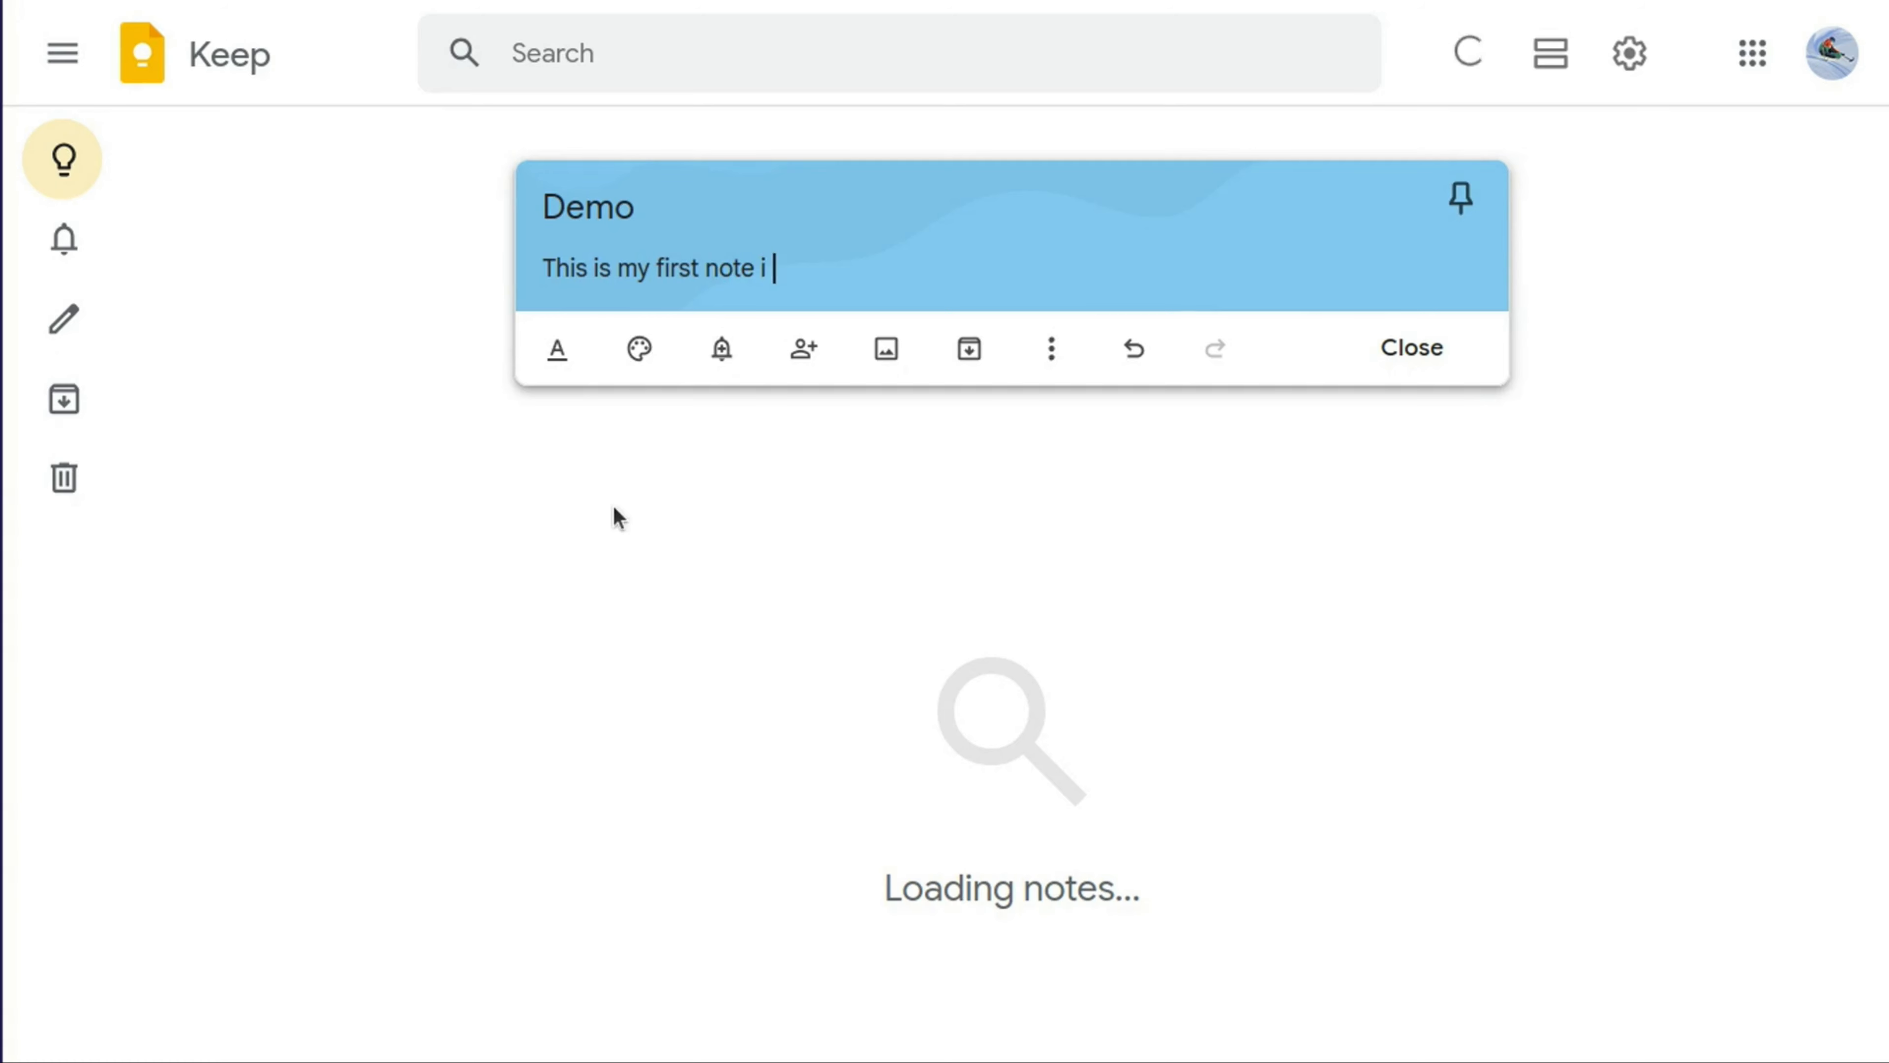
text(y first note in Google Keep notes app.)
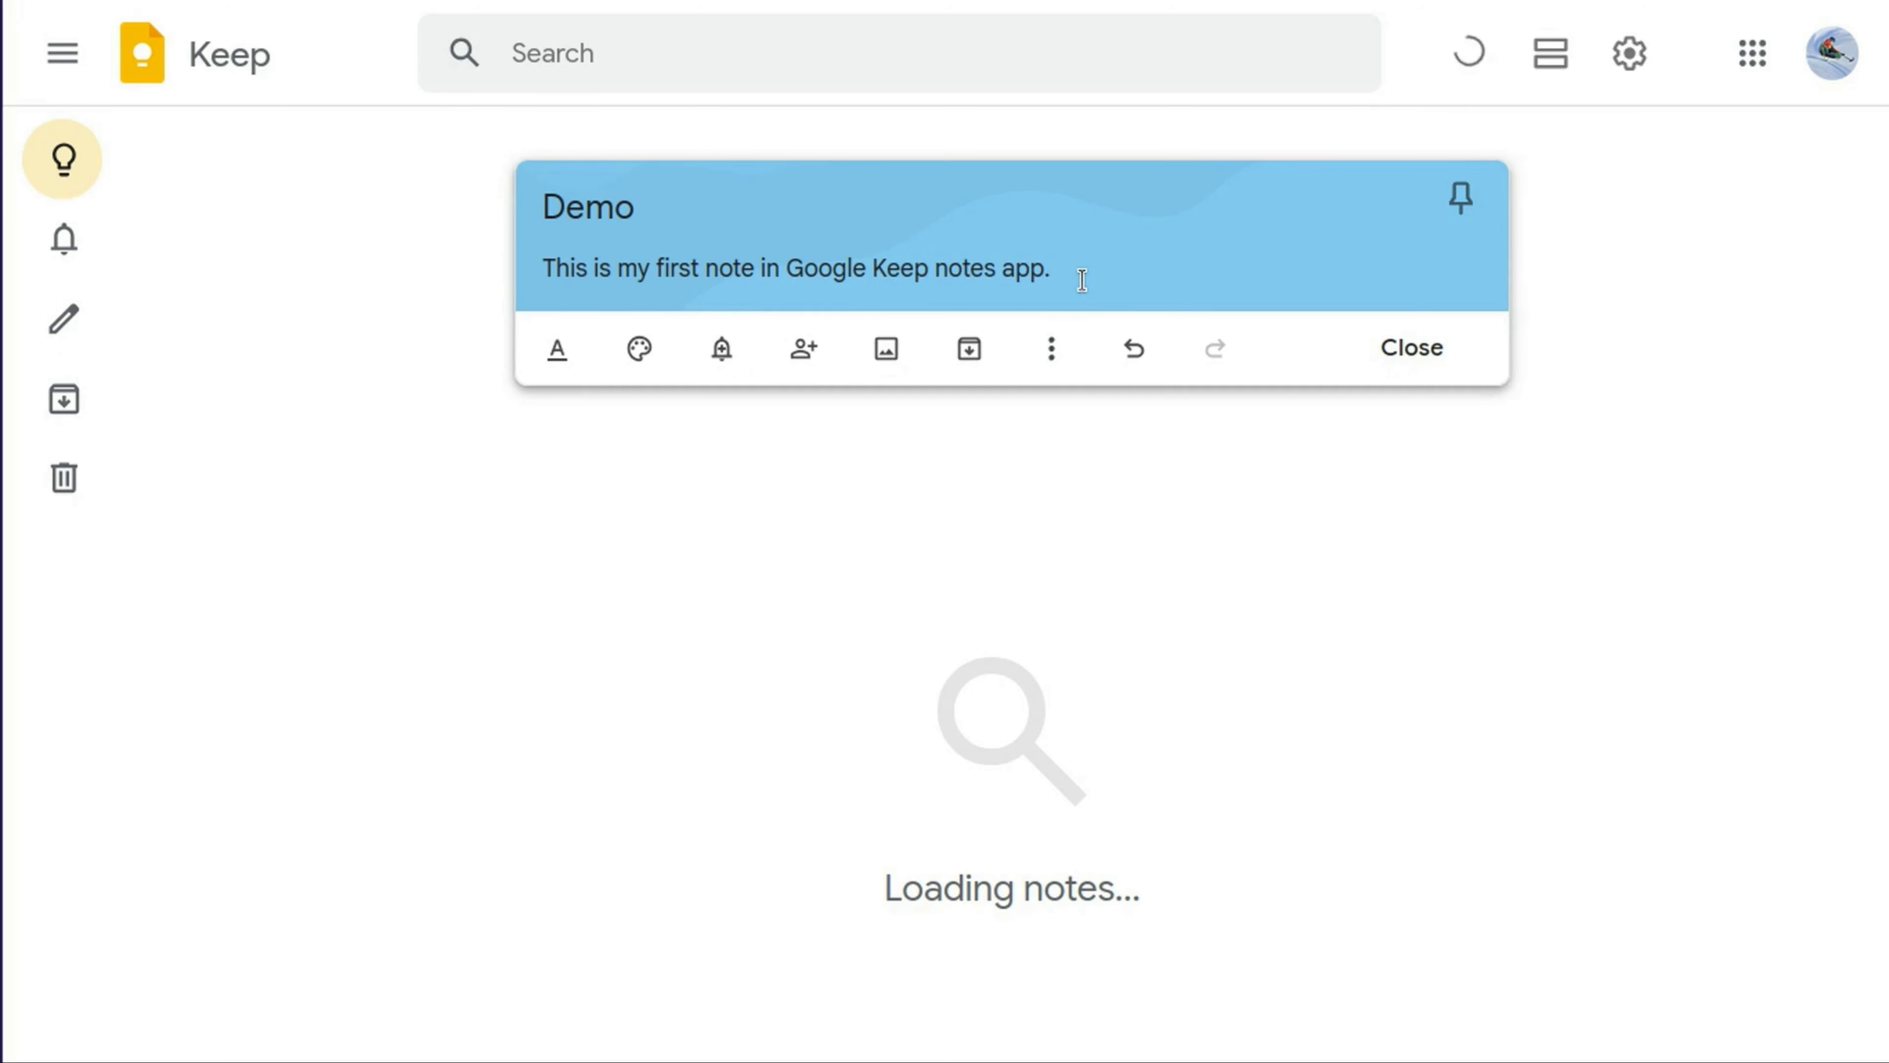
- Make "Google Keep notes app." bold in the note's body text
click(559, 350)
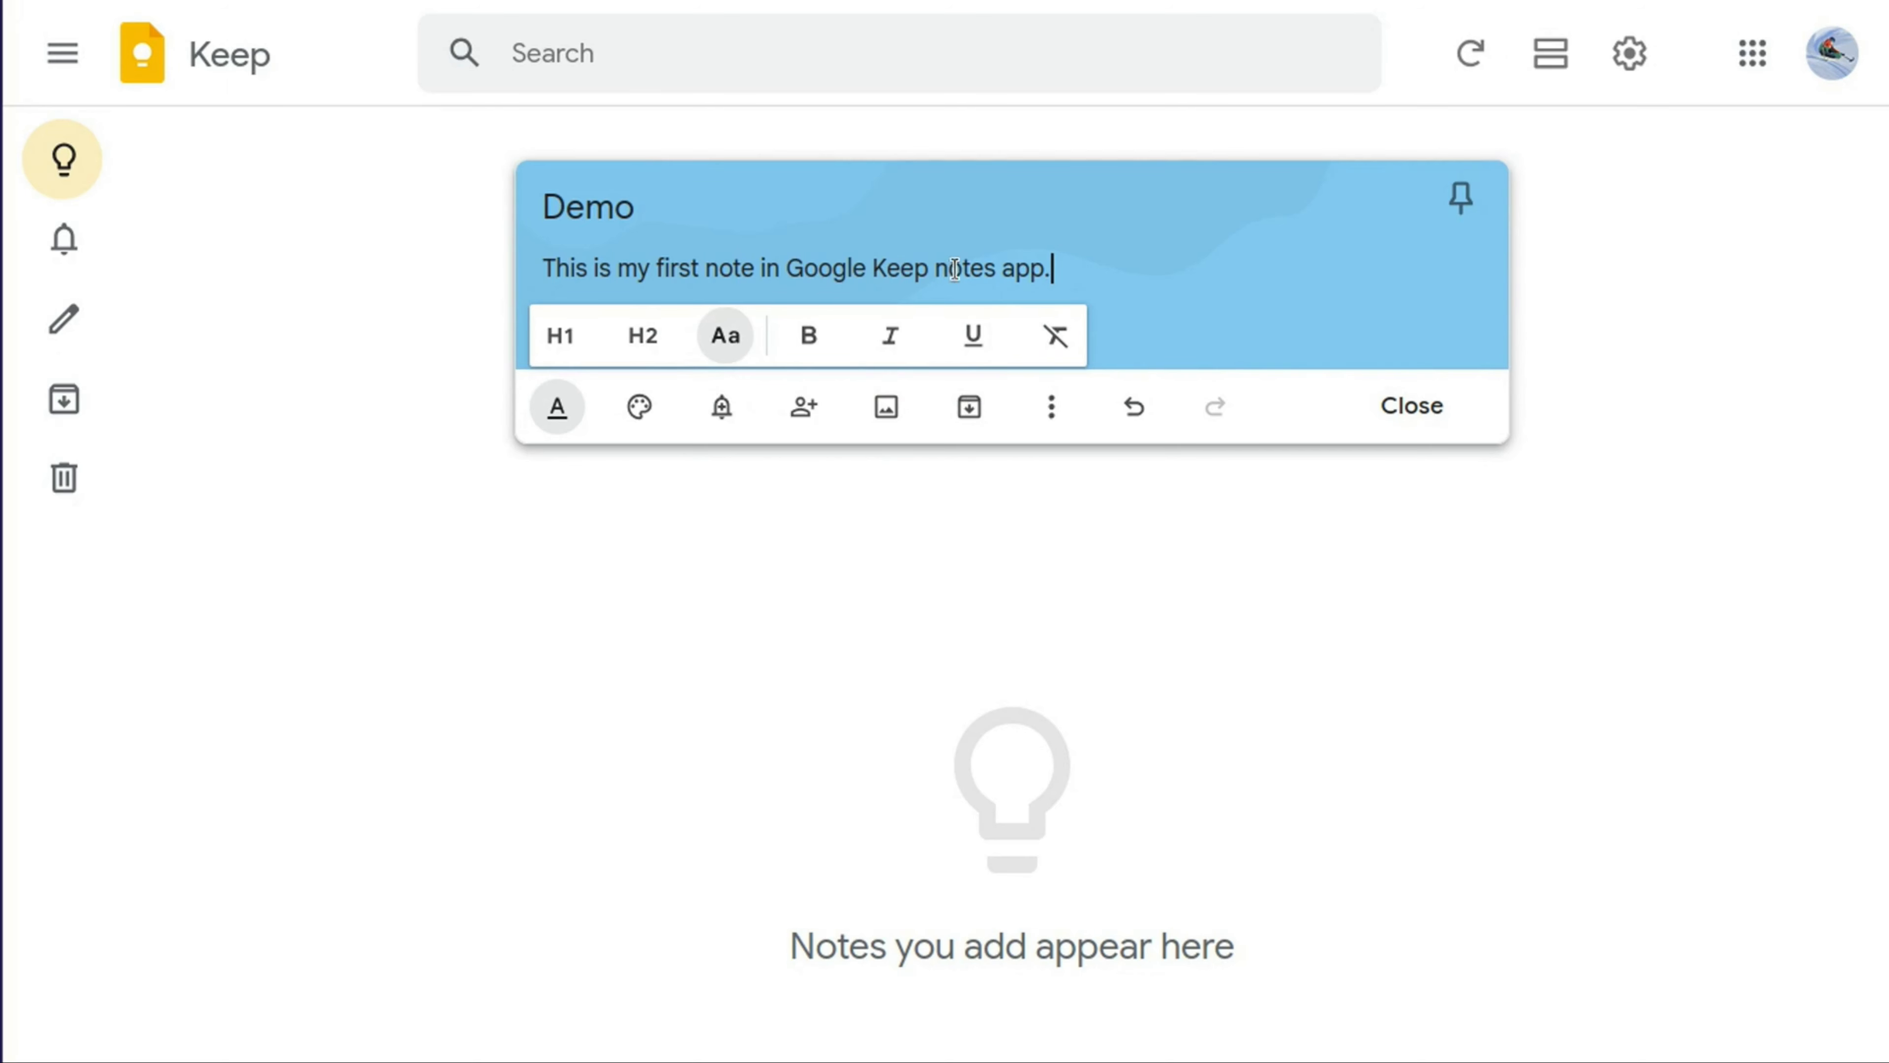
drag(784, 270, 1047, 279)
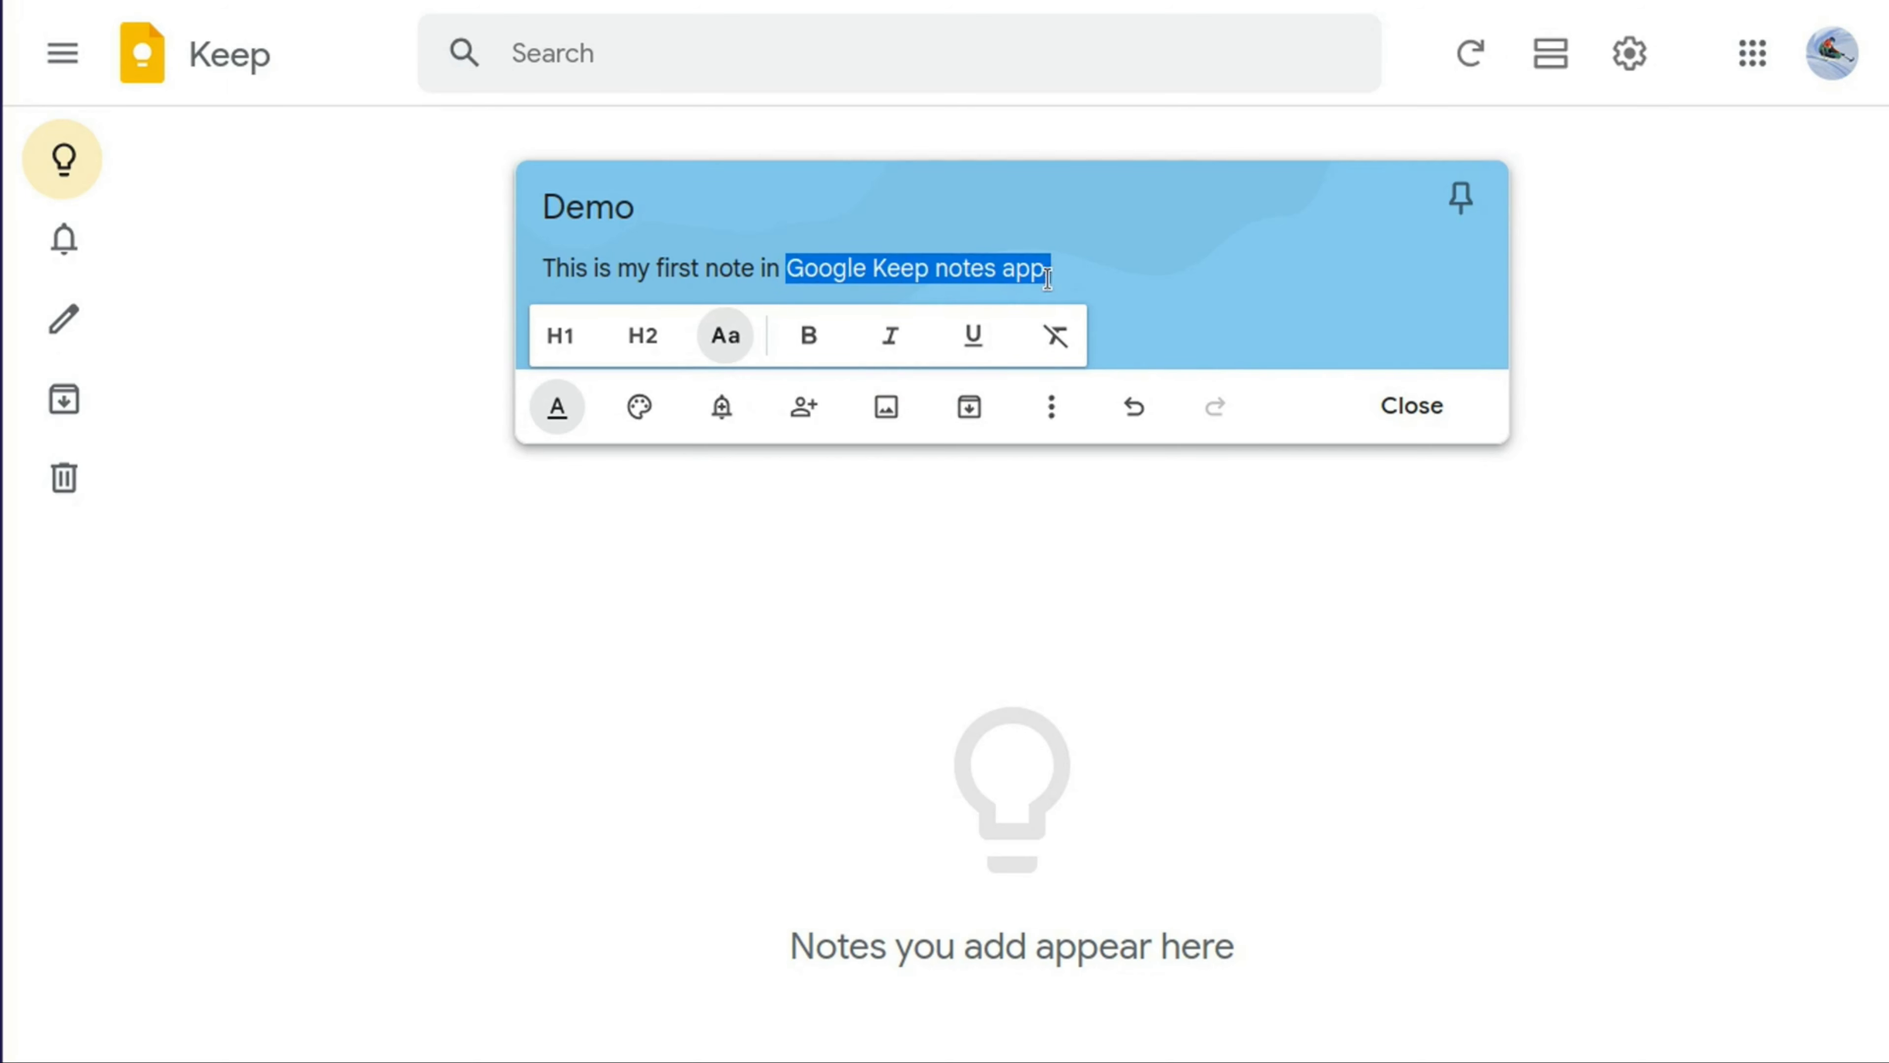
click(823, 343)
click(1089, 280)
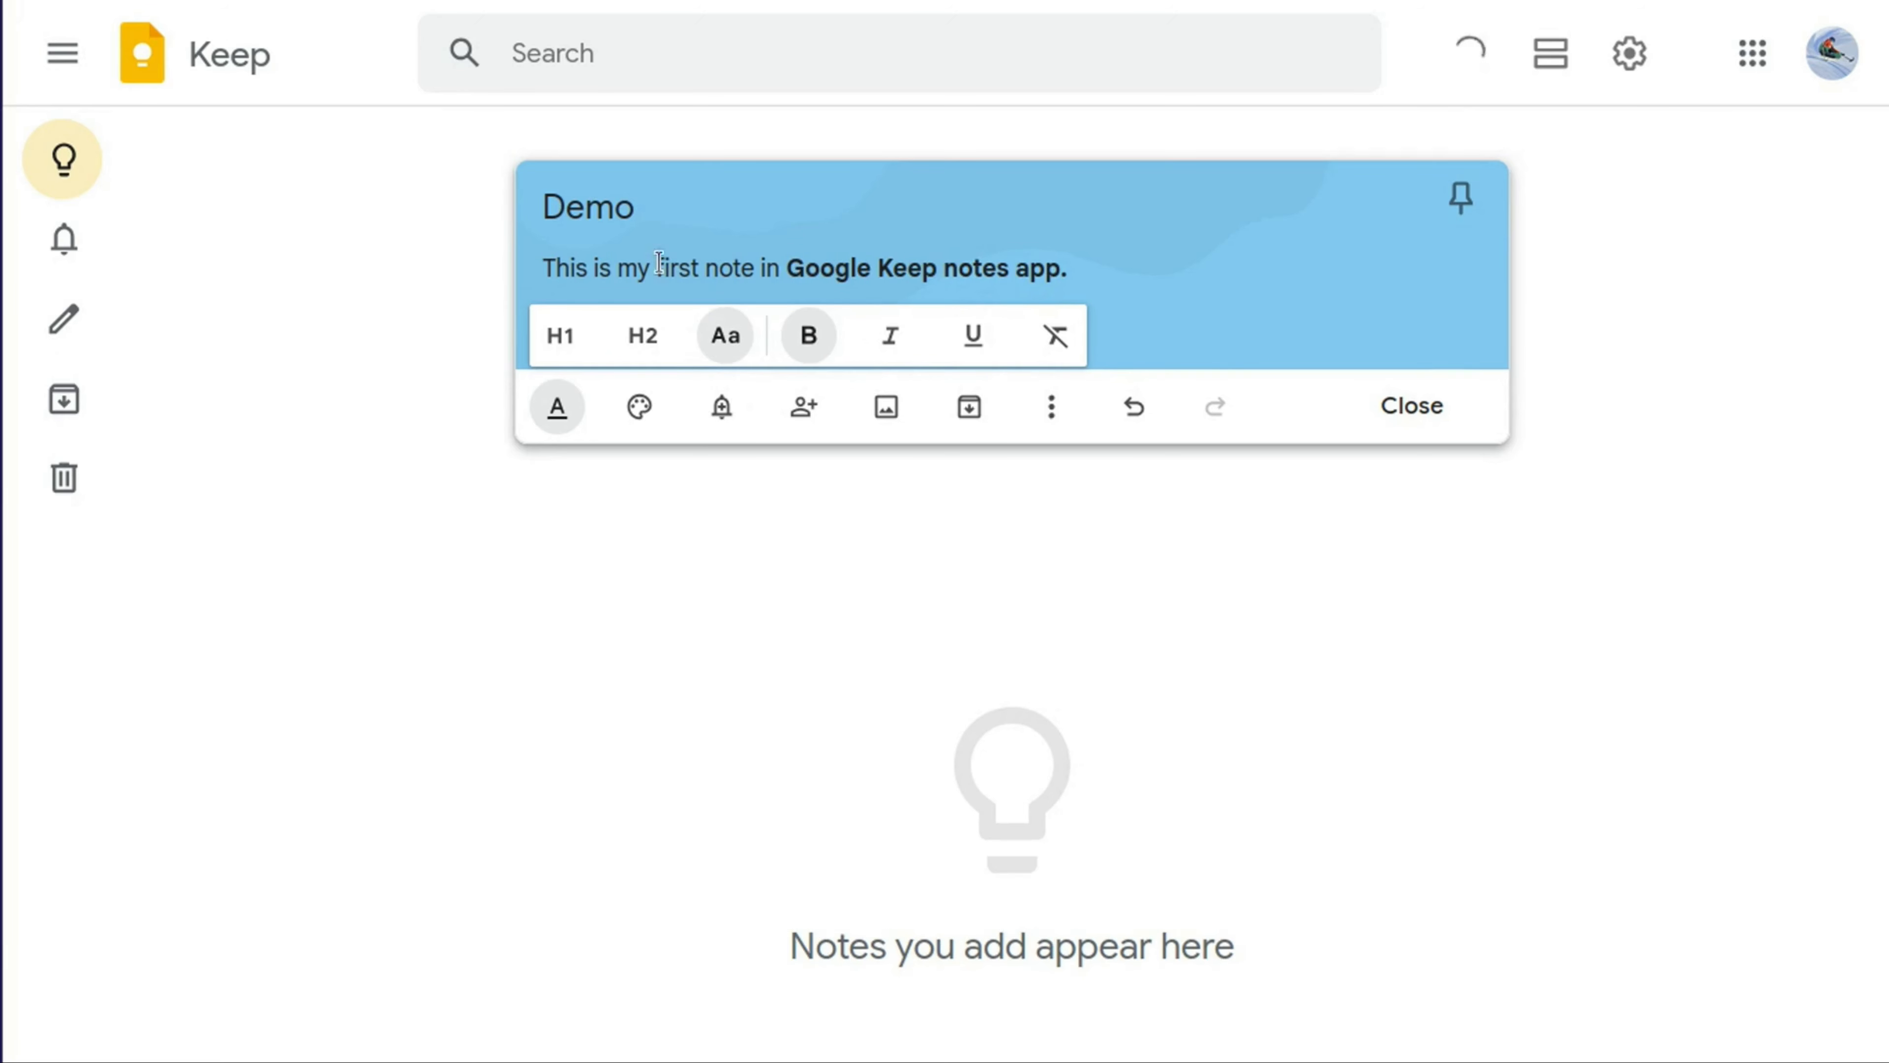
- Italicize the words "first note" in the note's body text
drag(654, 267, 753, 269)
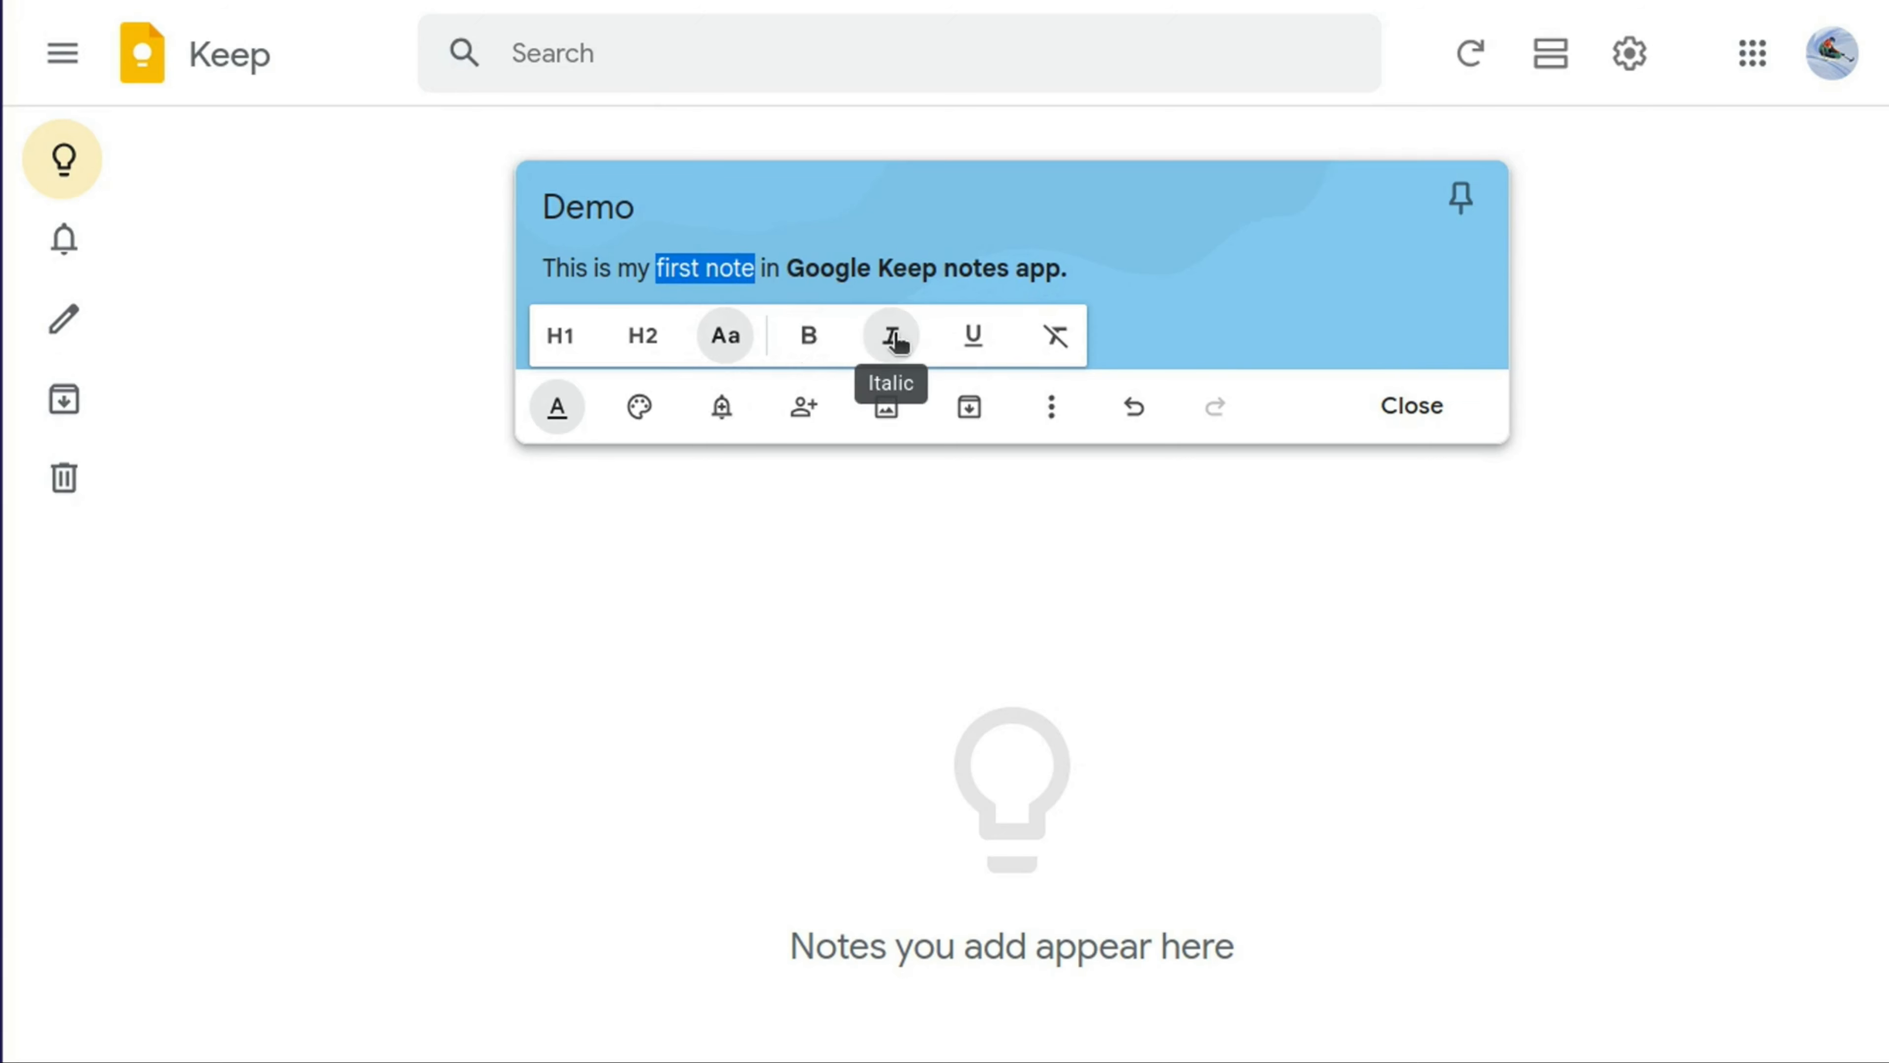
click(892, 335)
click(1112, 270)
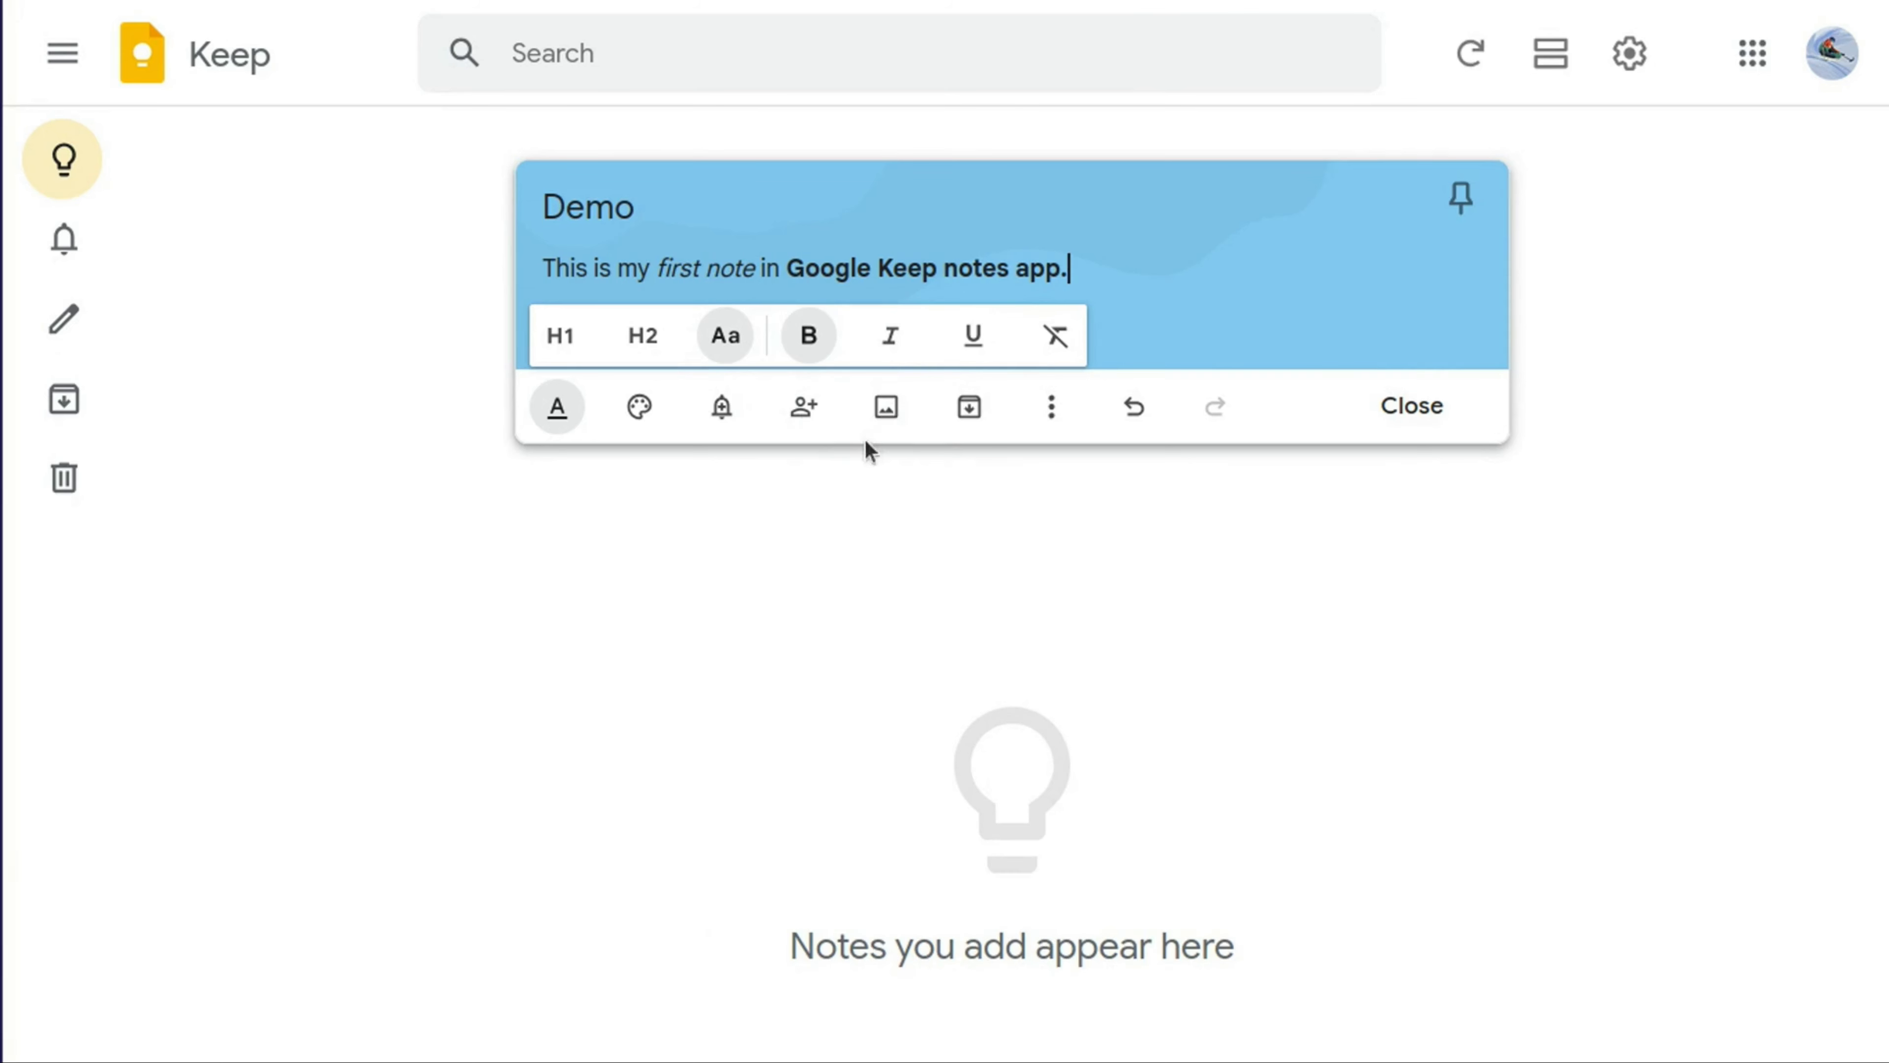
- Add the Keep Pro Tip image to the note from the Google Keep video folder in Pictures/yt
click(879, 417)
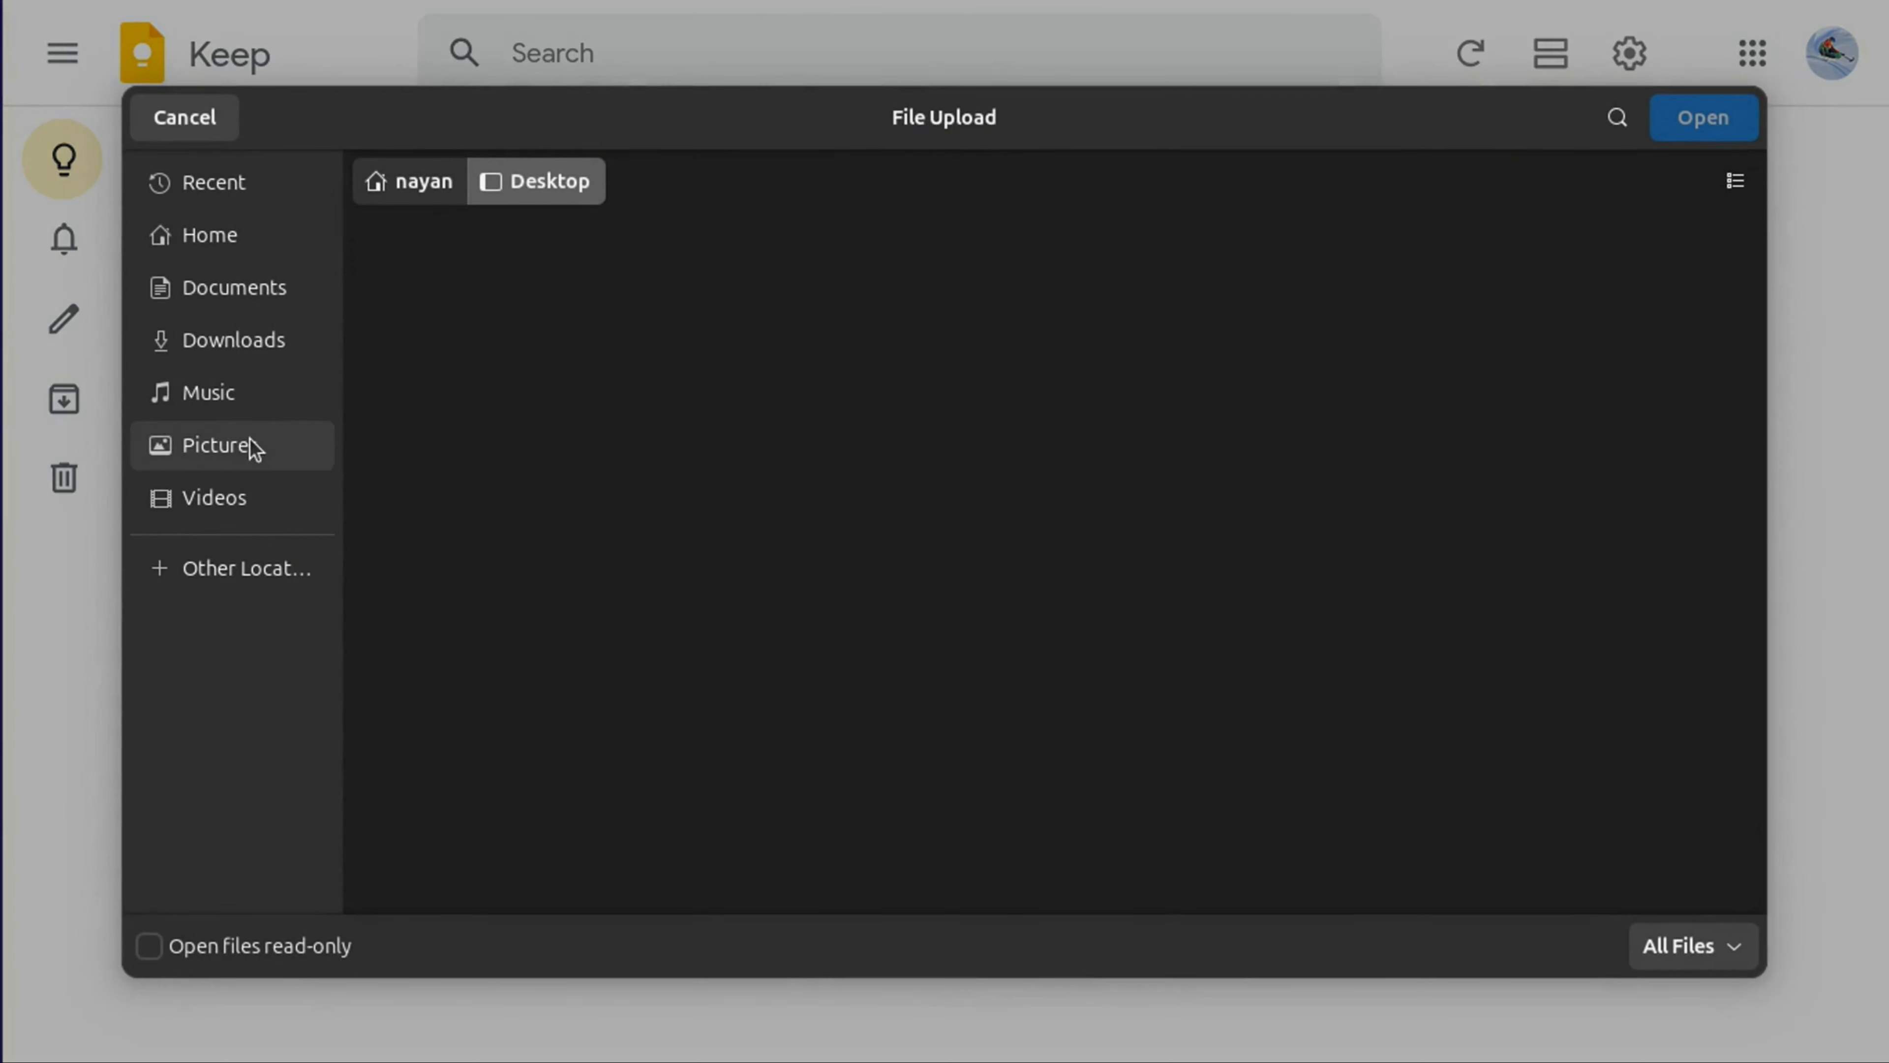
click(242, 445)
double_click(497, 316)
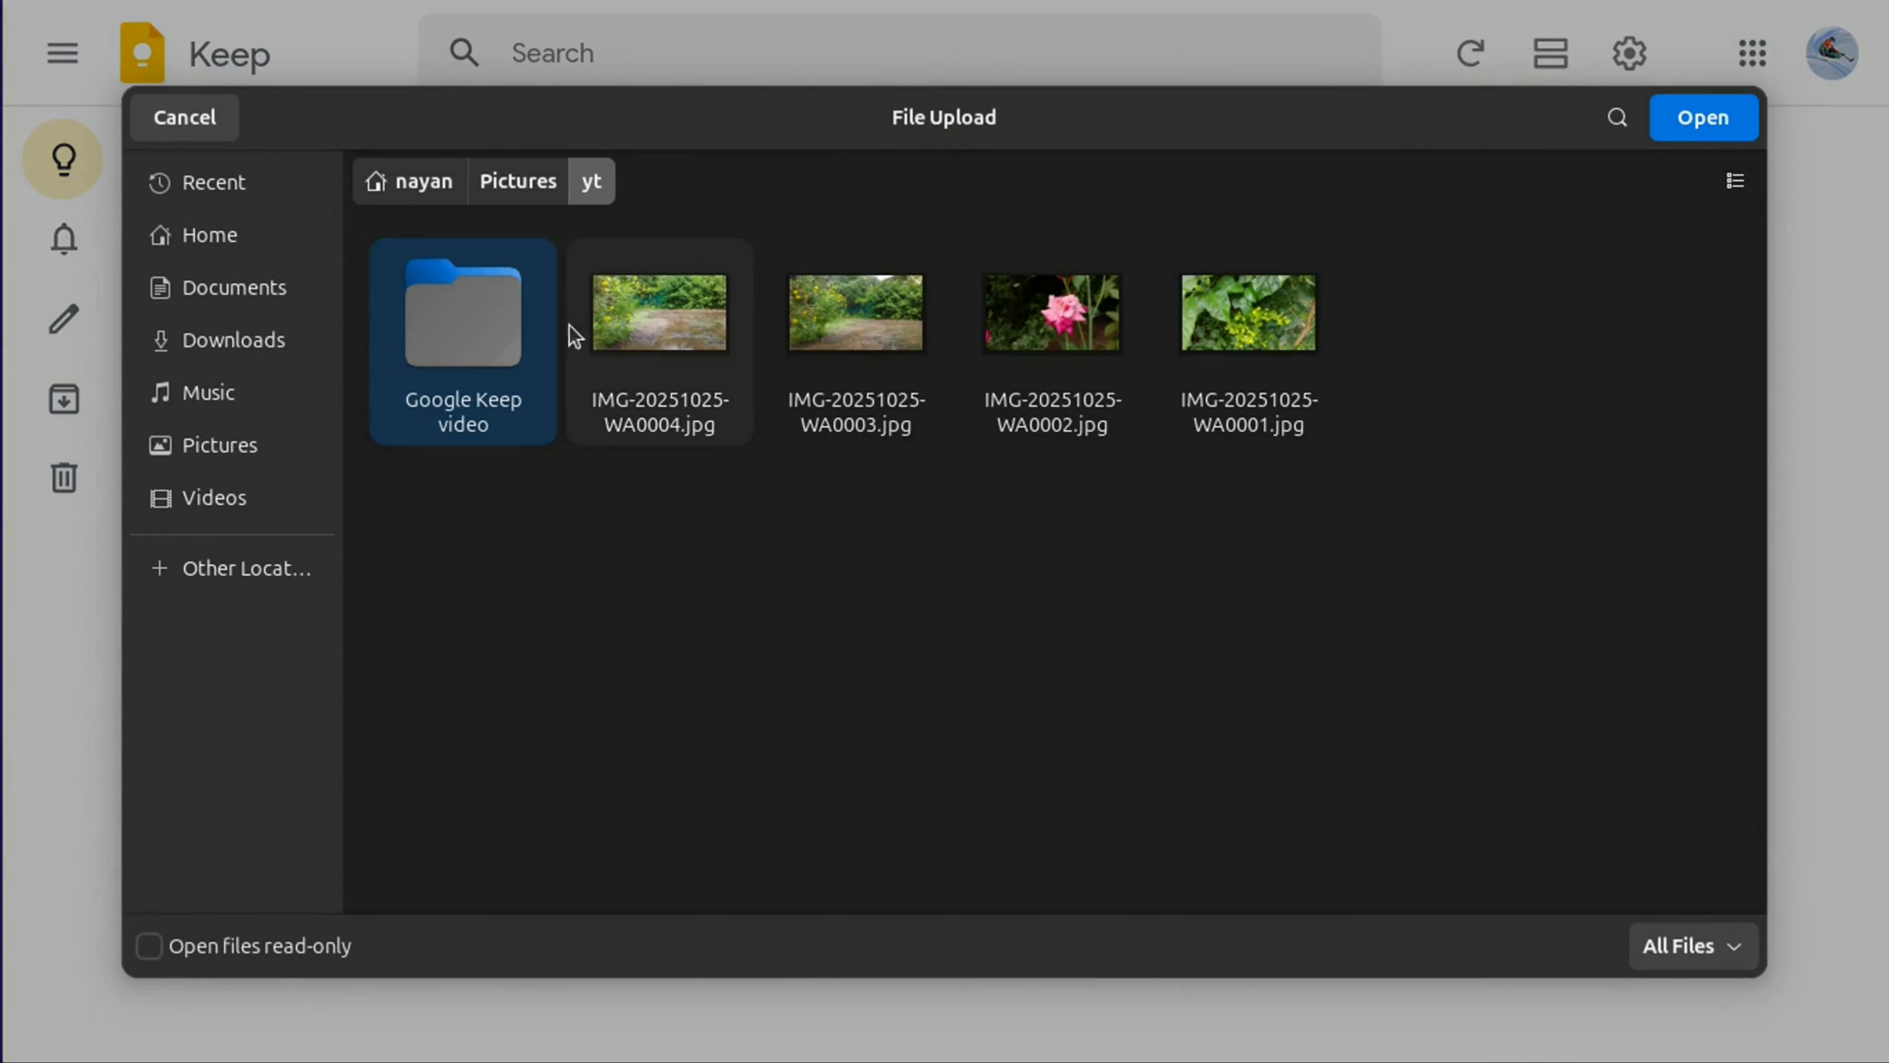
double_click(508, 338)
double_click(537, 339)
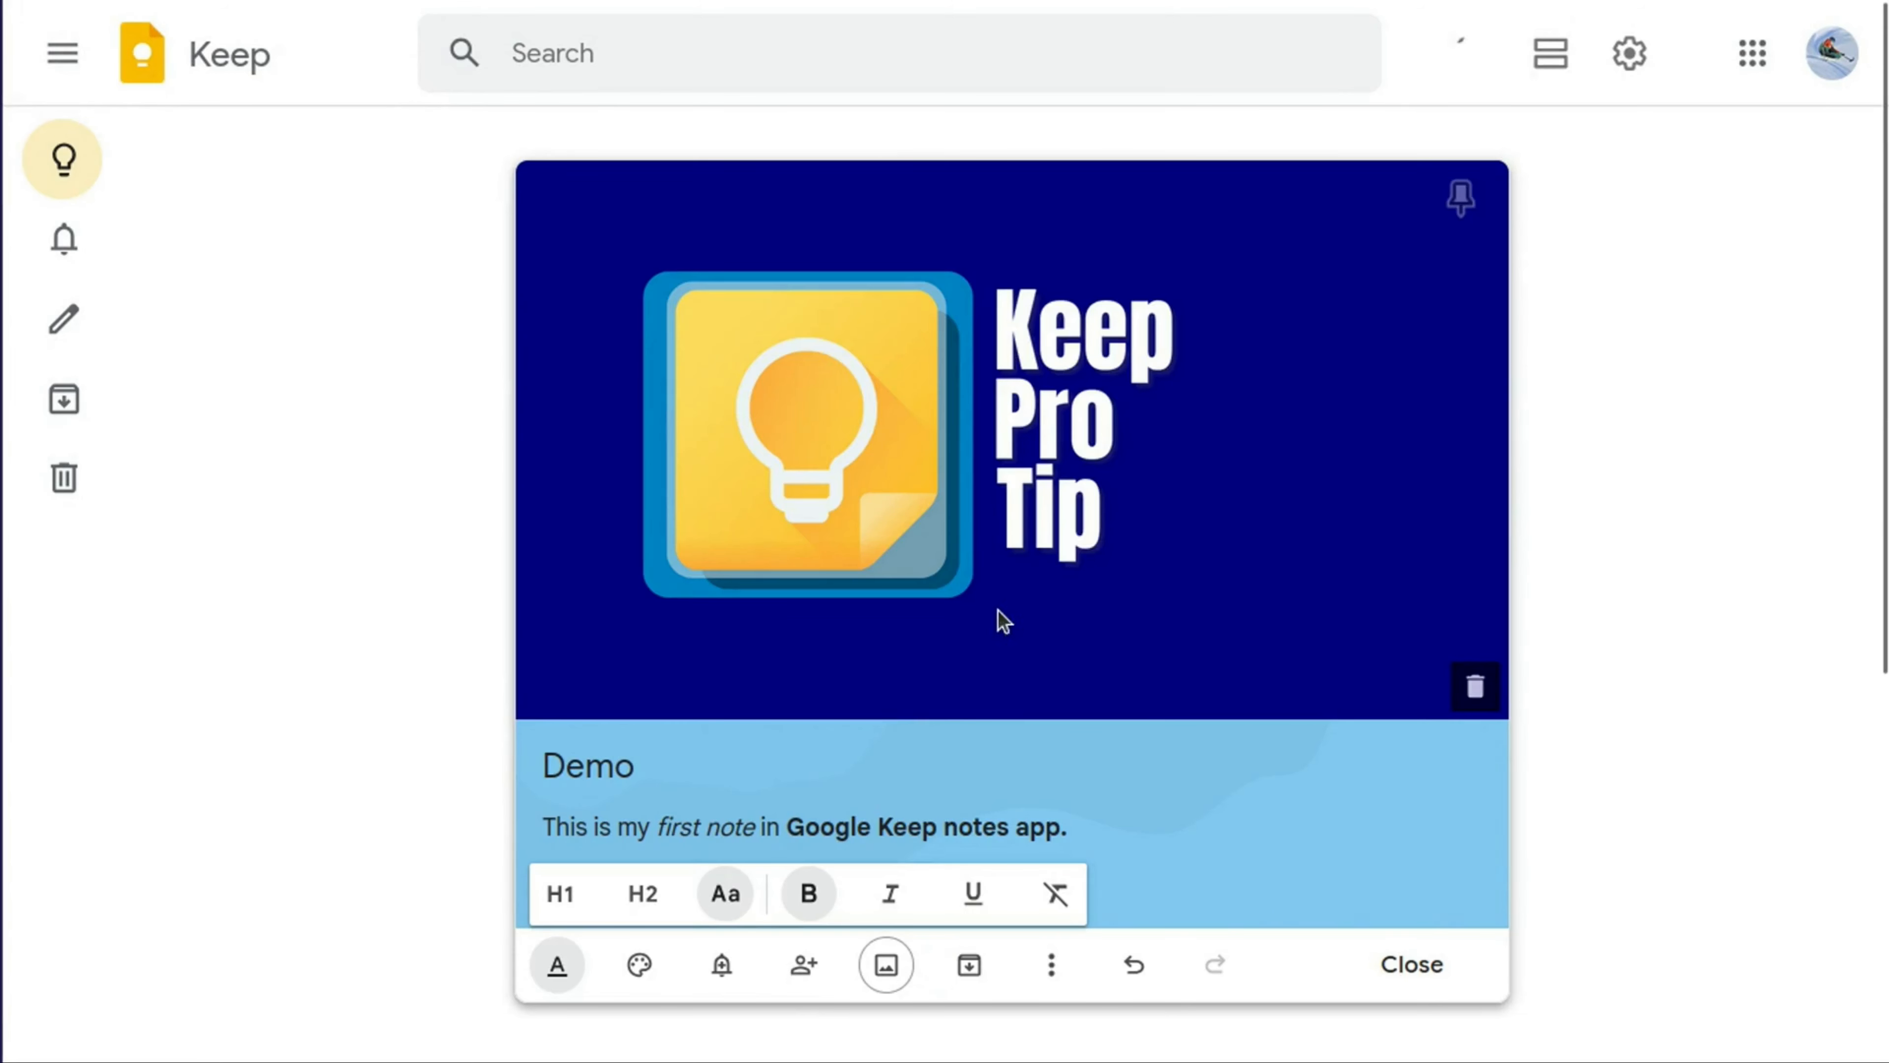
scroll(1199, 708, down, 1)
scroll(1199, 707, up, 1)
scroll(1383, 934, down, 1)
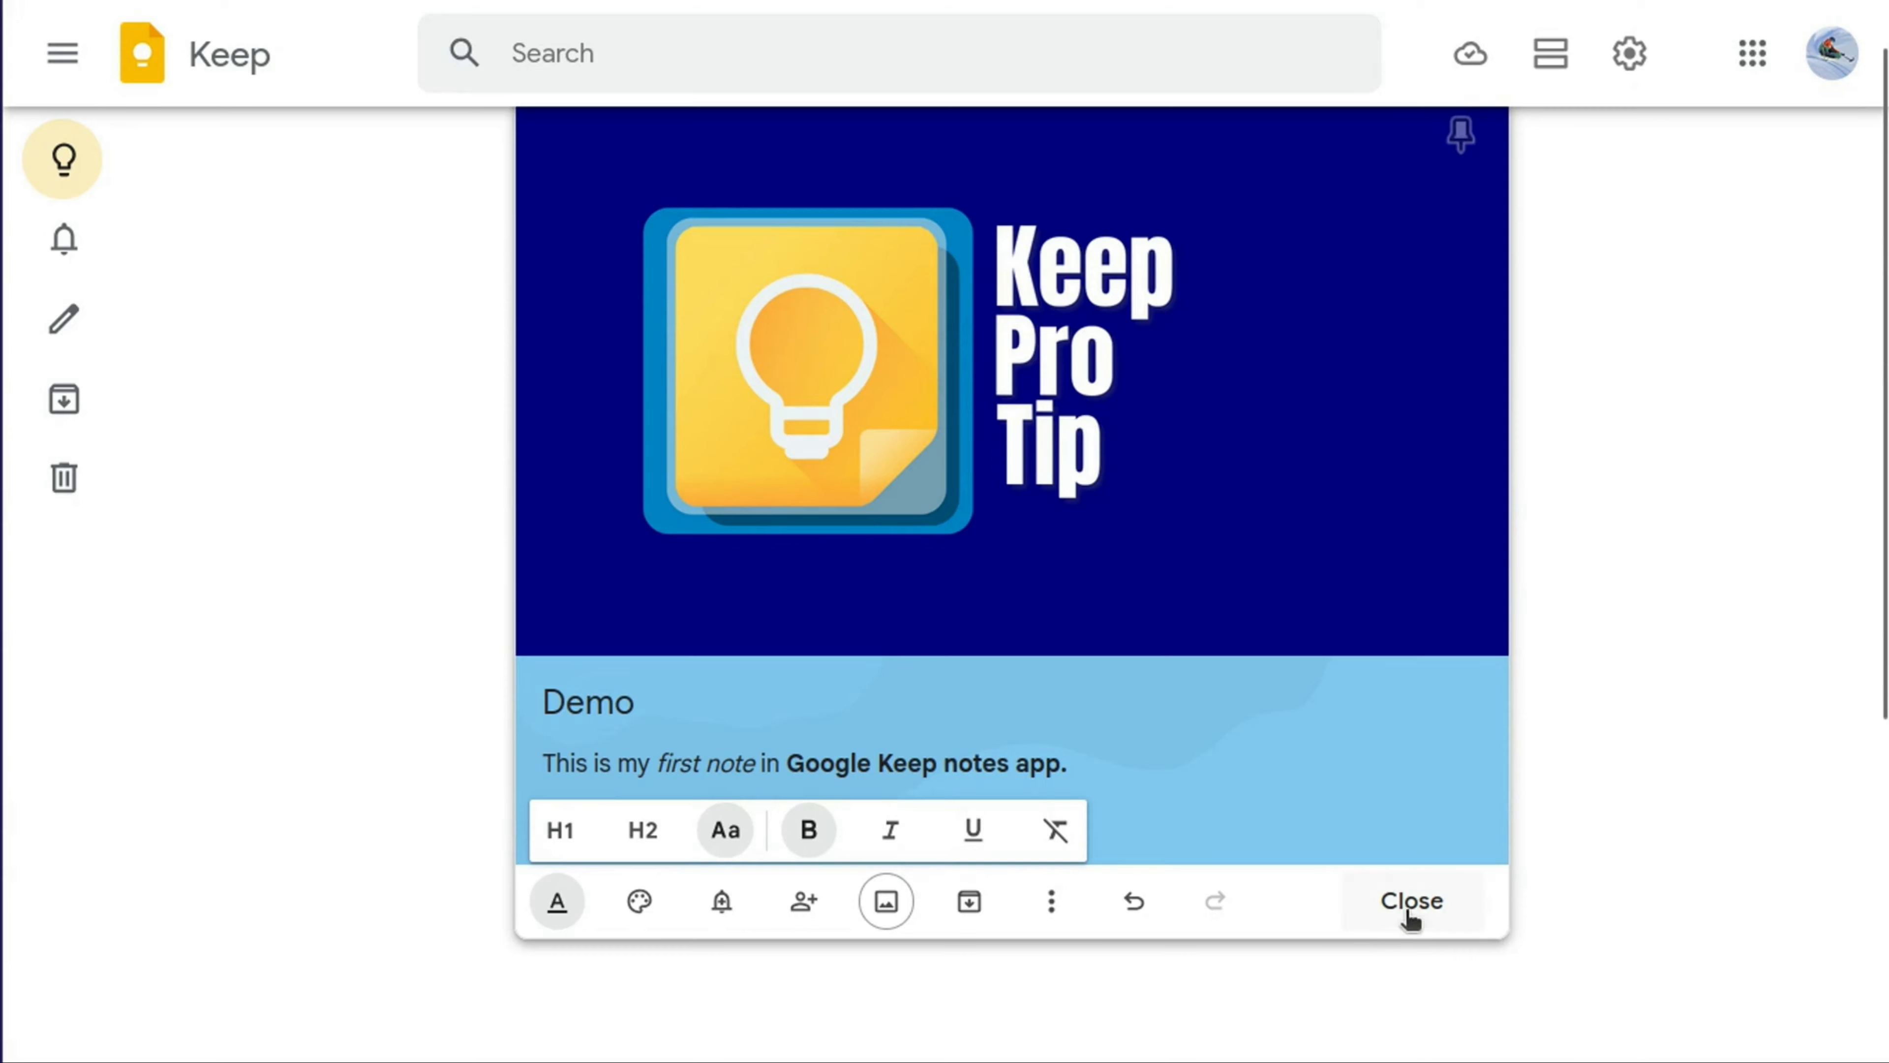
scroll(1446, 777, up, 1)
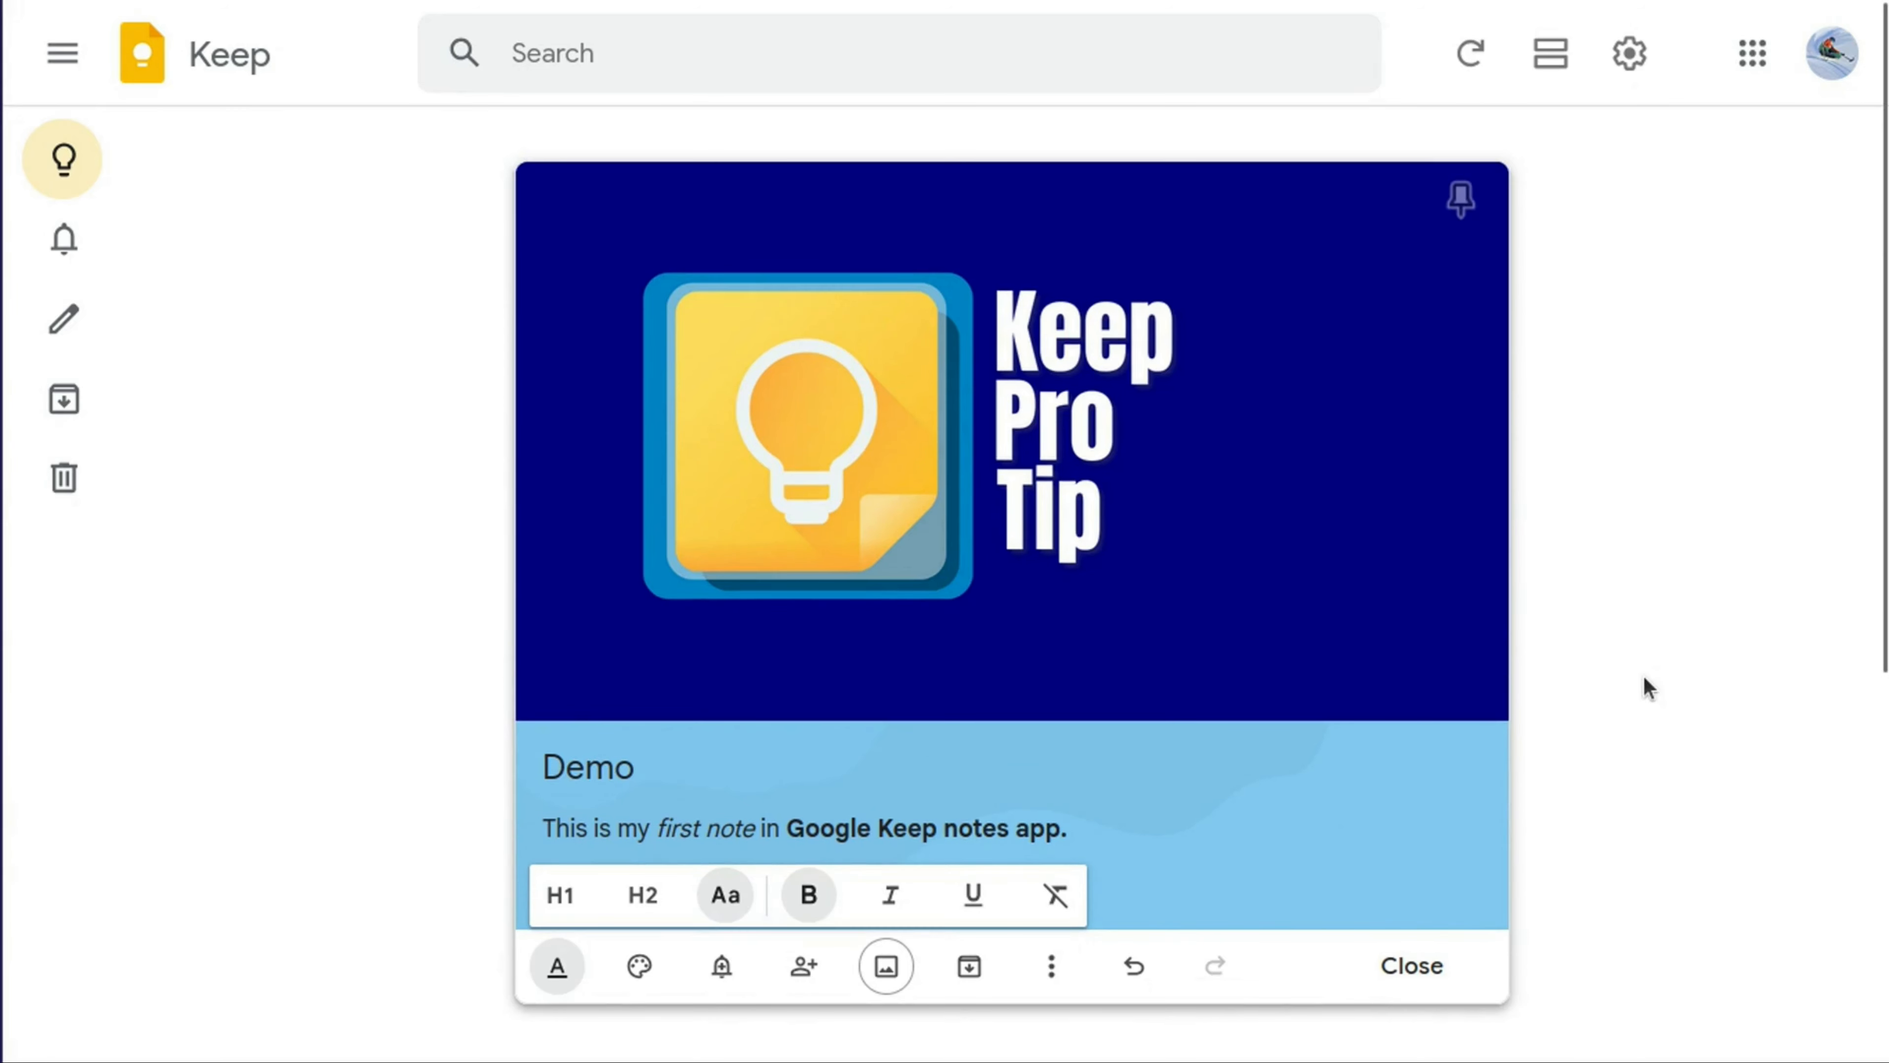
- Close the Demo note's editor and pin the note
click(1643, 675)
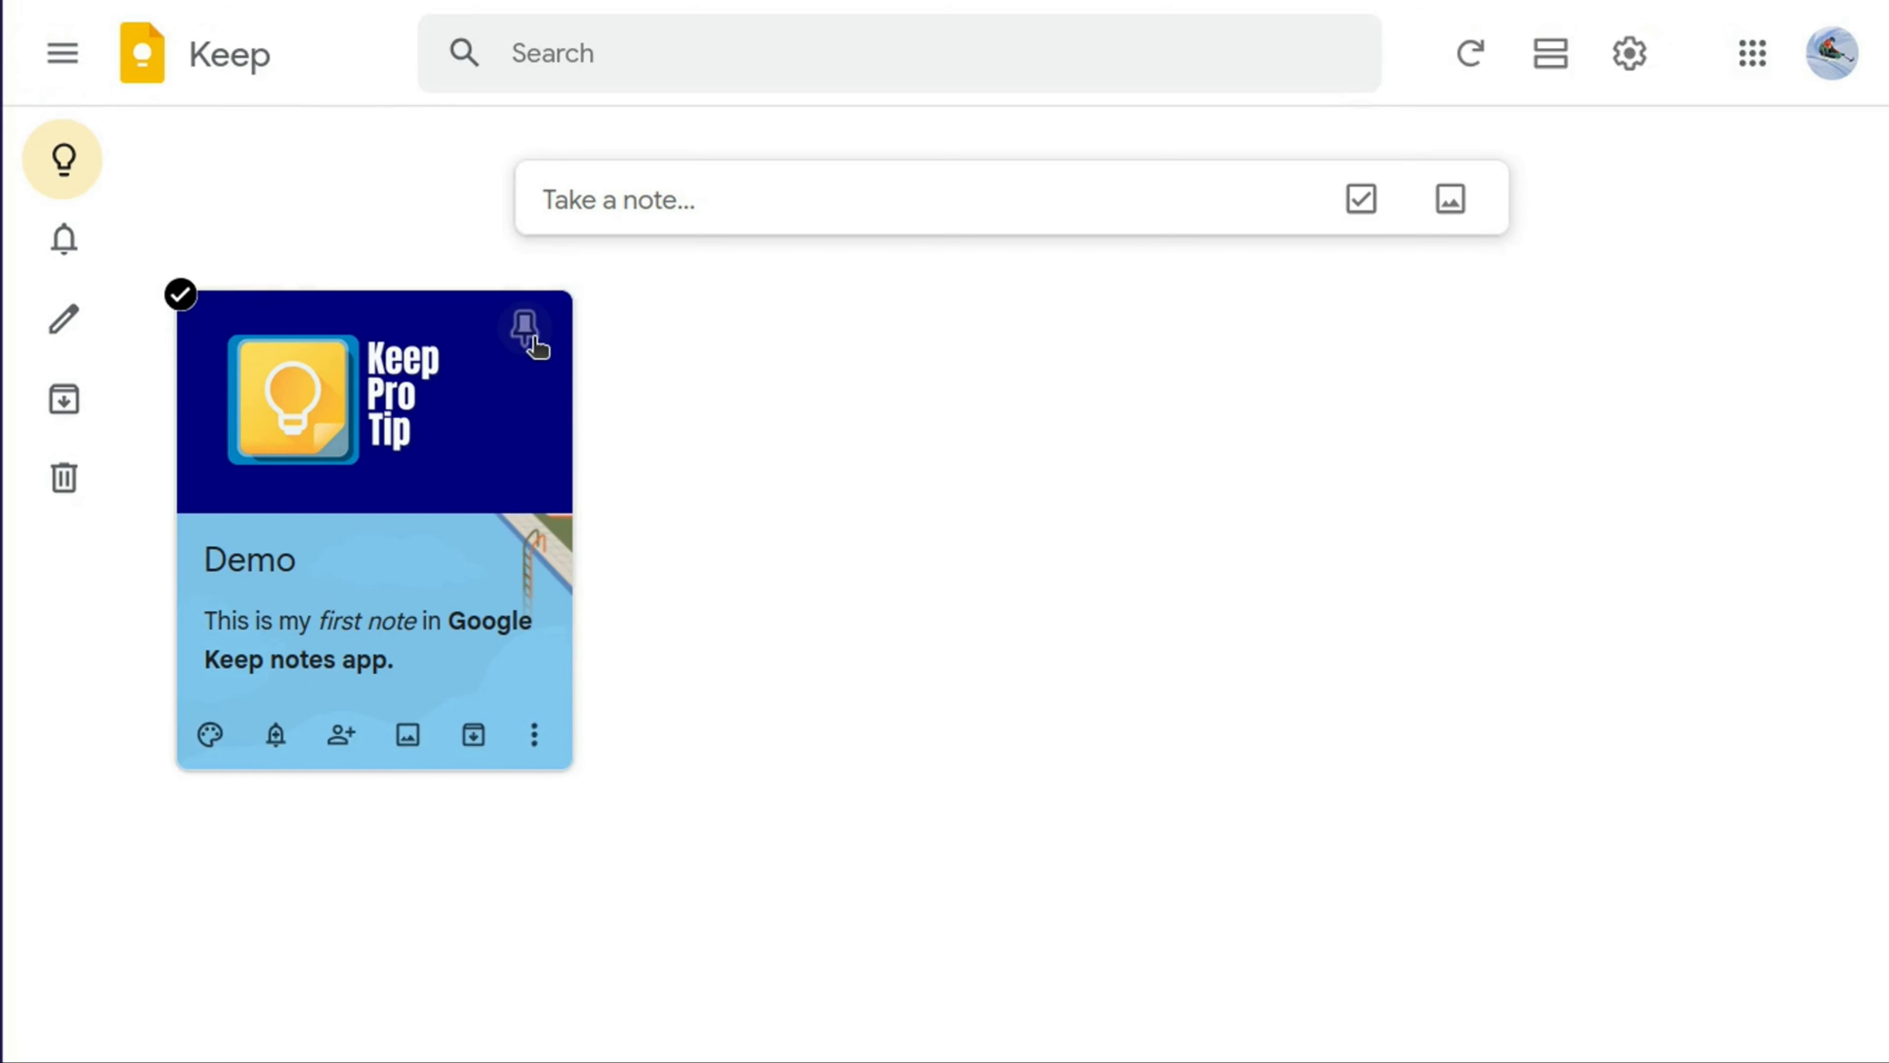
click(530, 341)
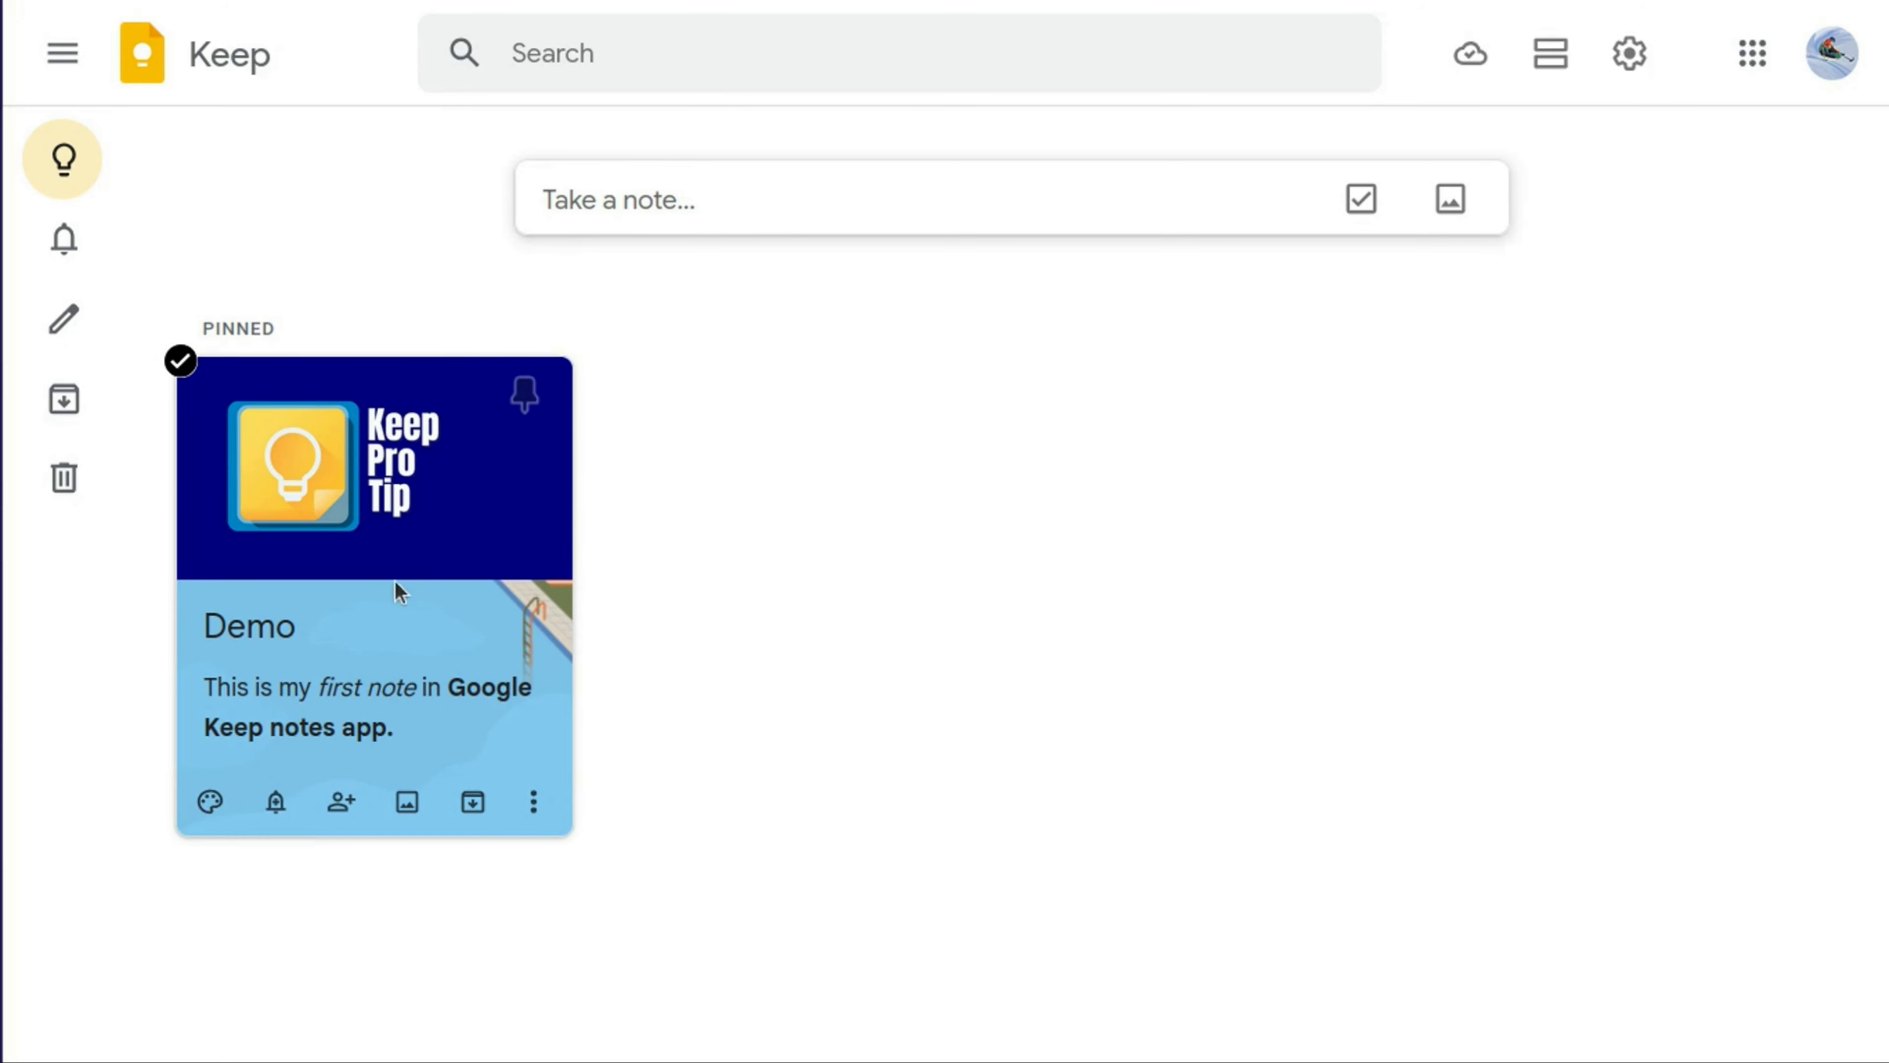
- Reopen the pinned Demo note, archive it, and dismiss the notification
click(411, 609)
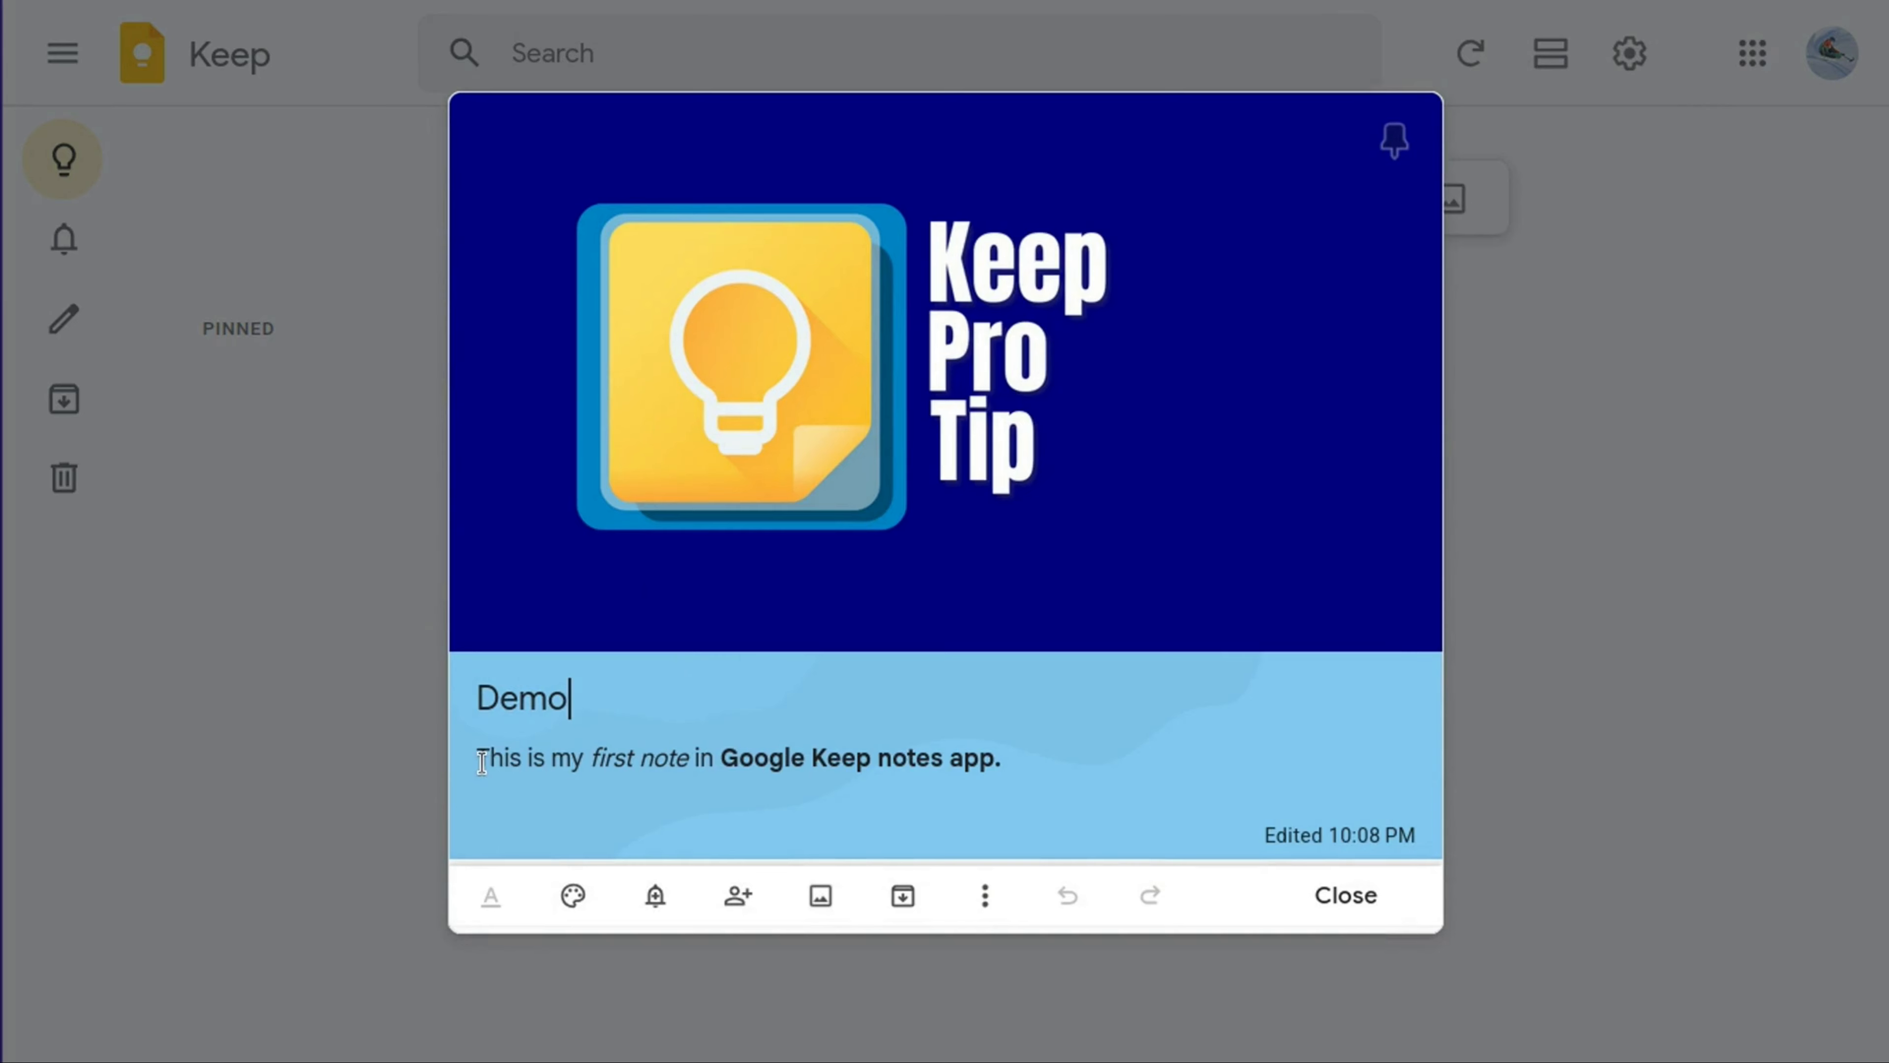
drag(478, 759, 827, 775)
click(1049, 773)
mouse_move(1330, 845)
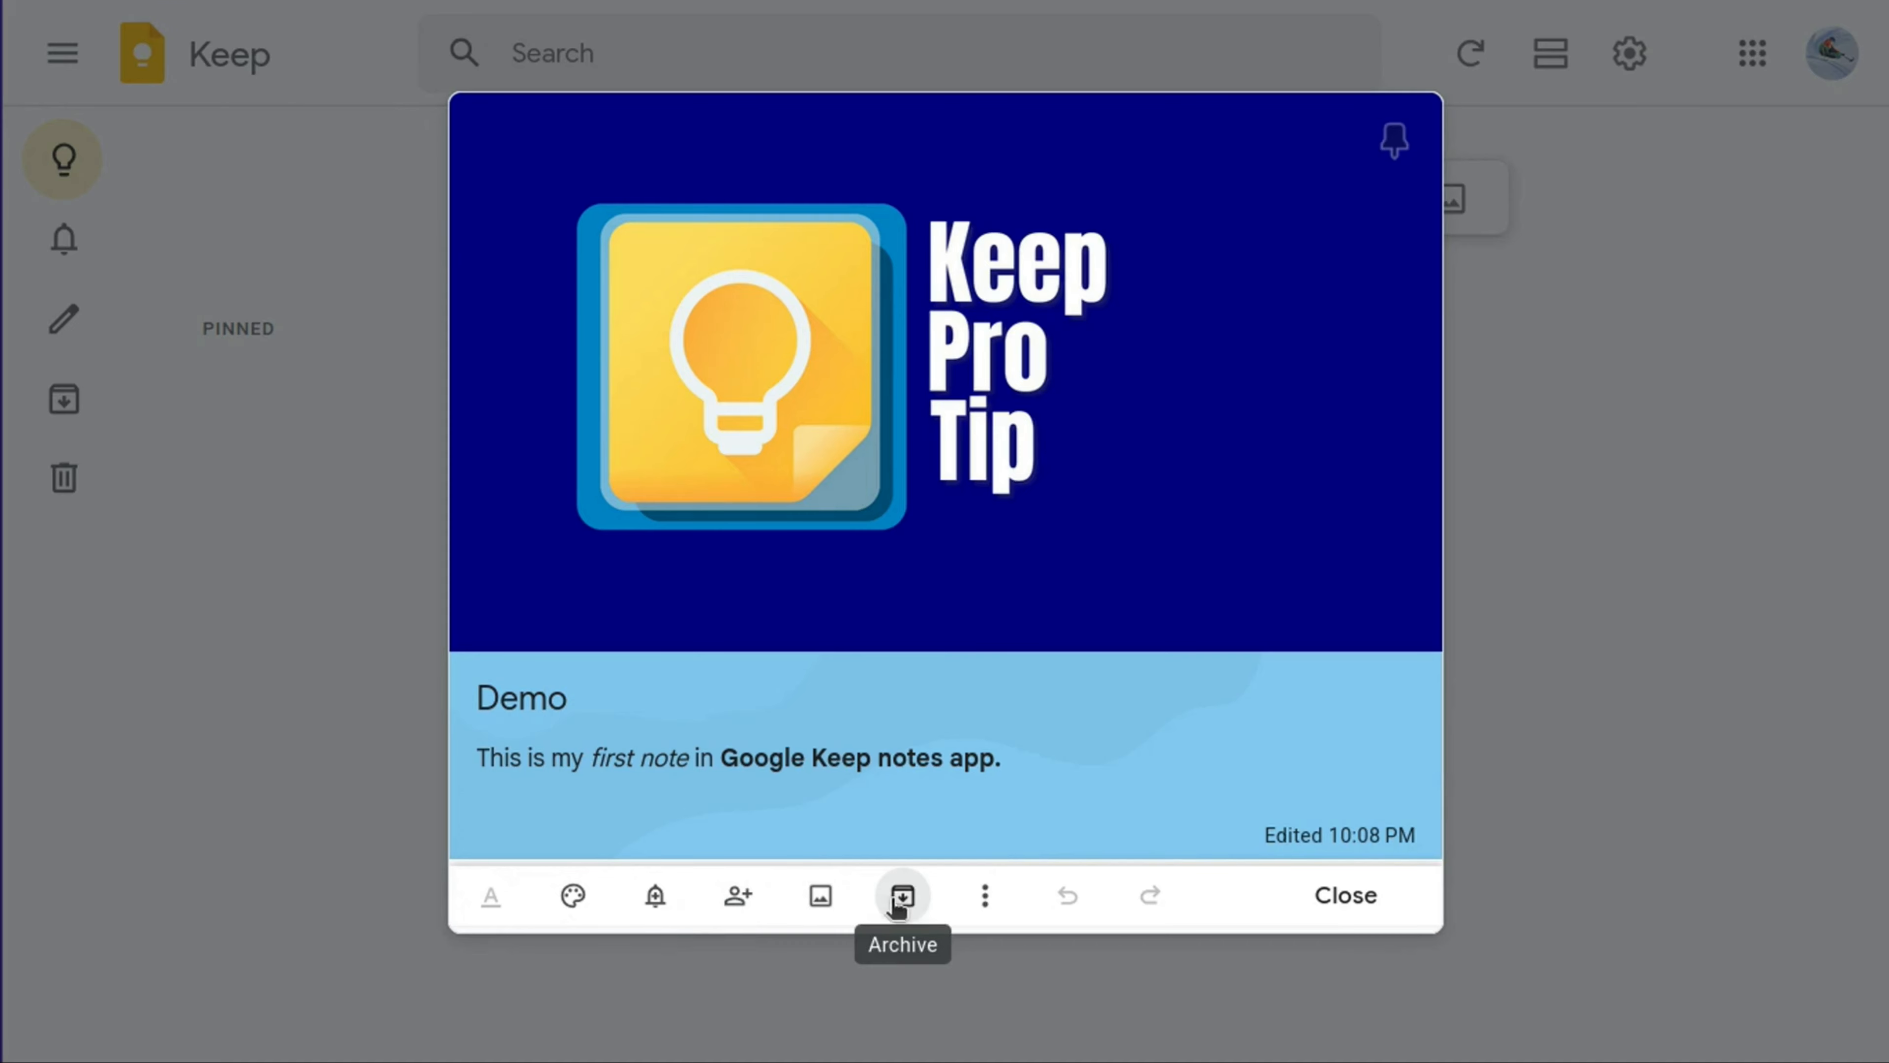
click(903, 896)
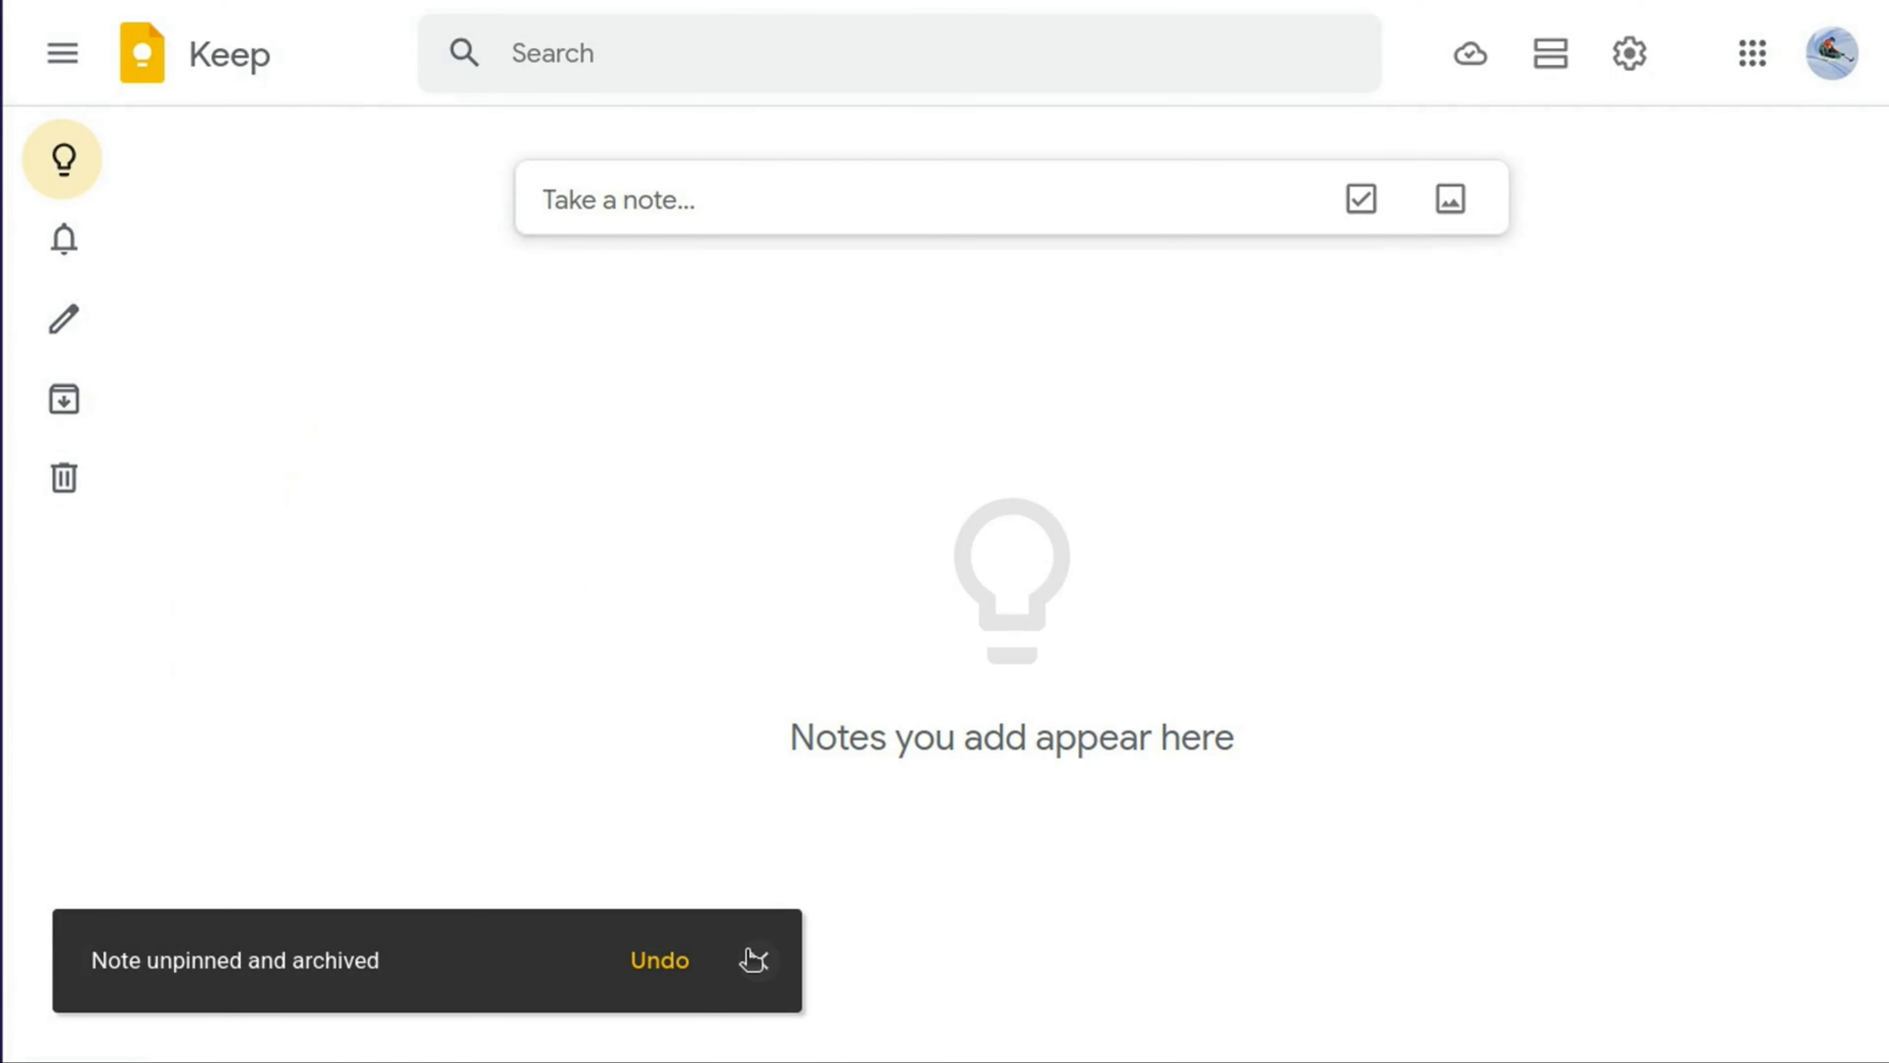
click(759, 960)
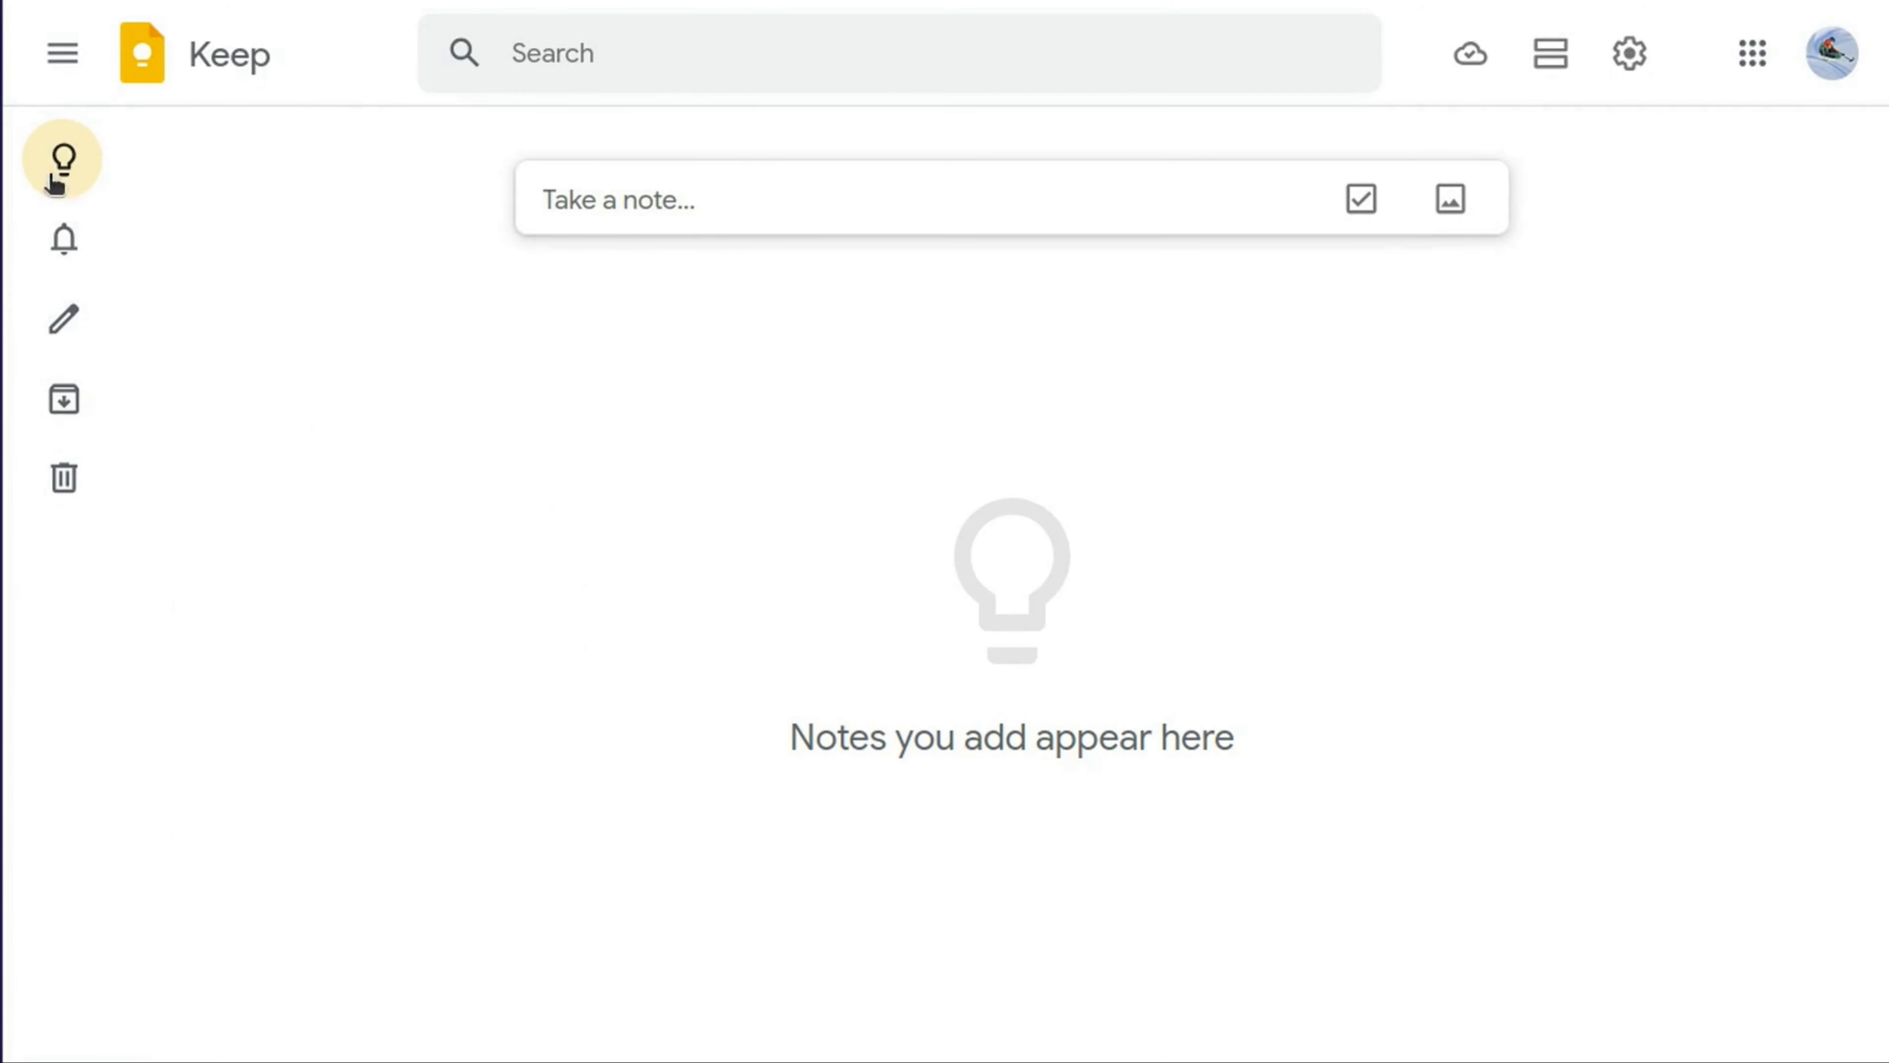
- Unarchive the Demo note from the archive and return to the main notes
click(82, 390)
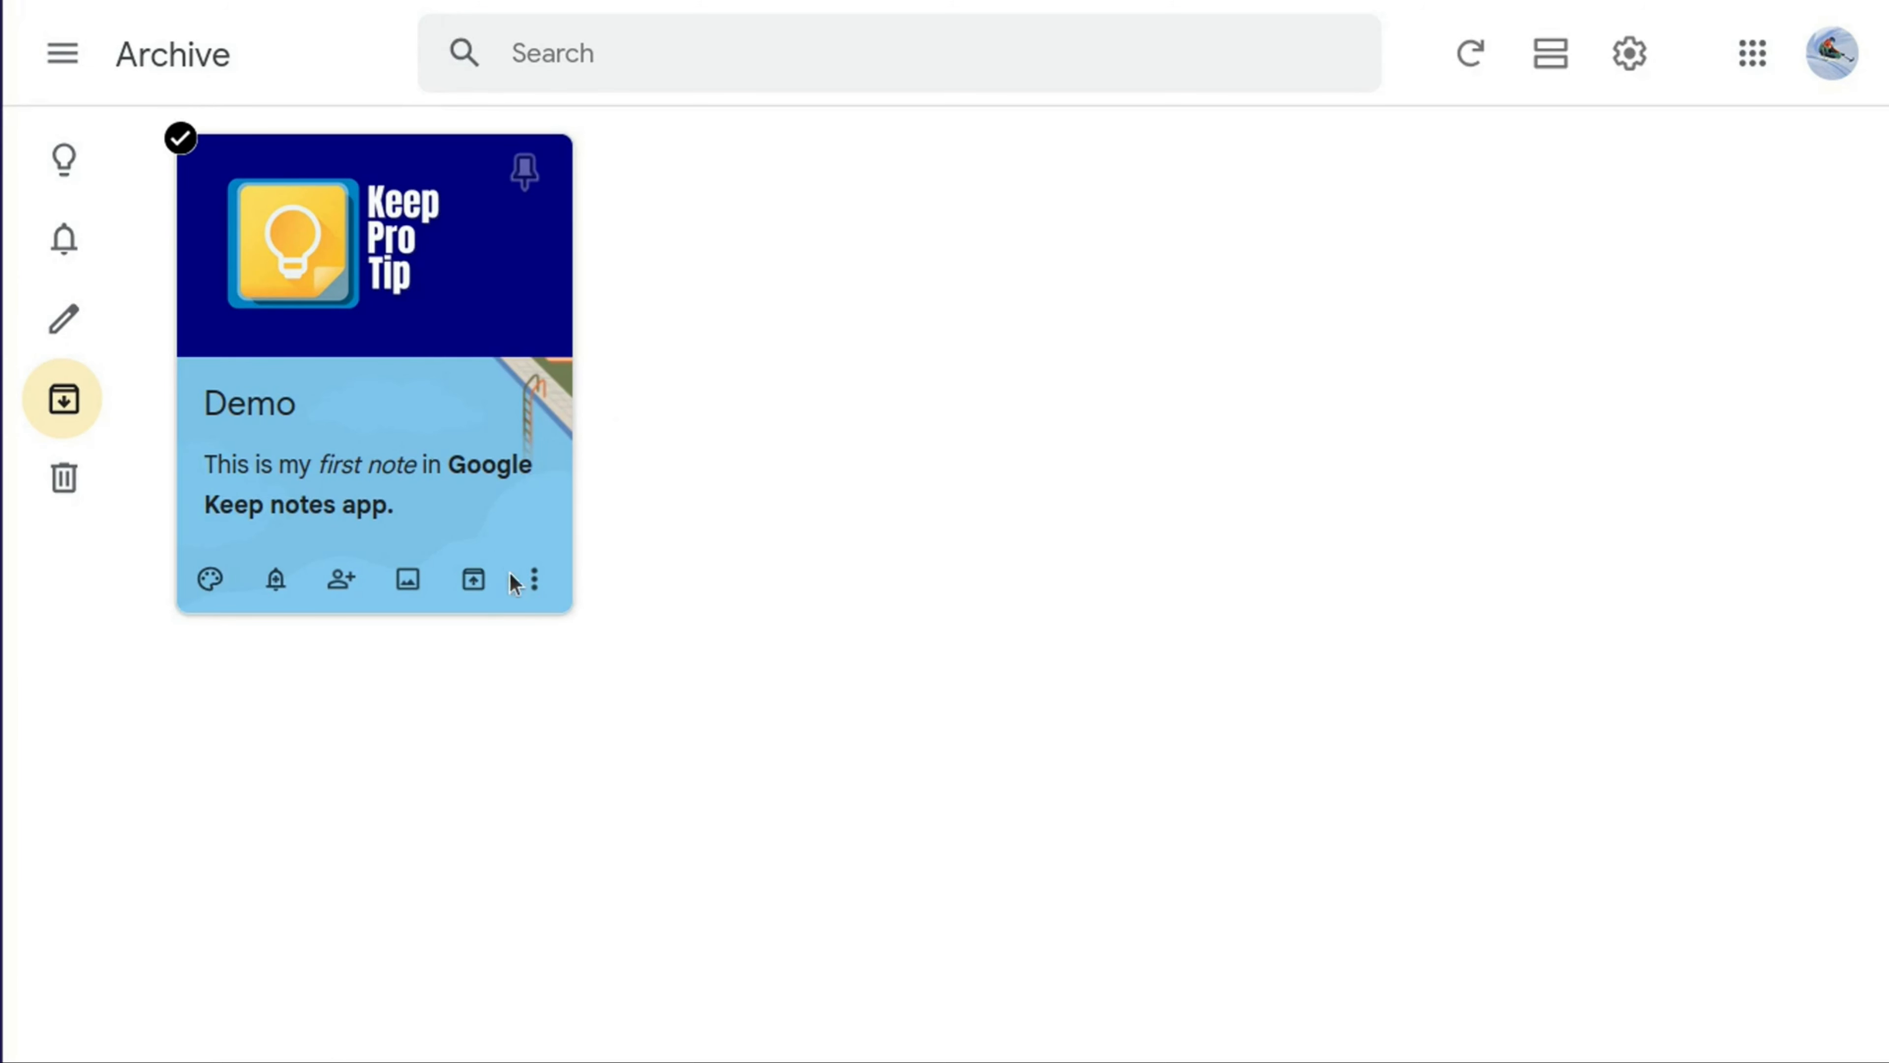
click(474, 580)
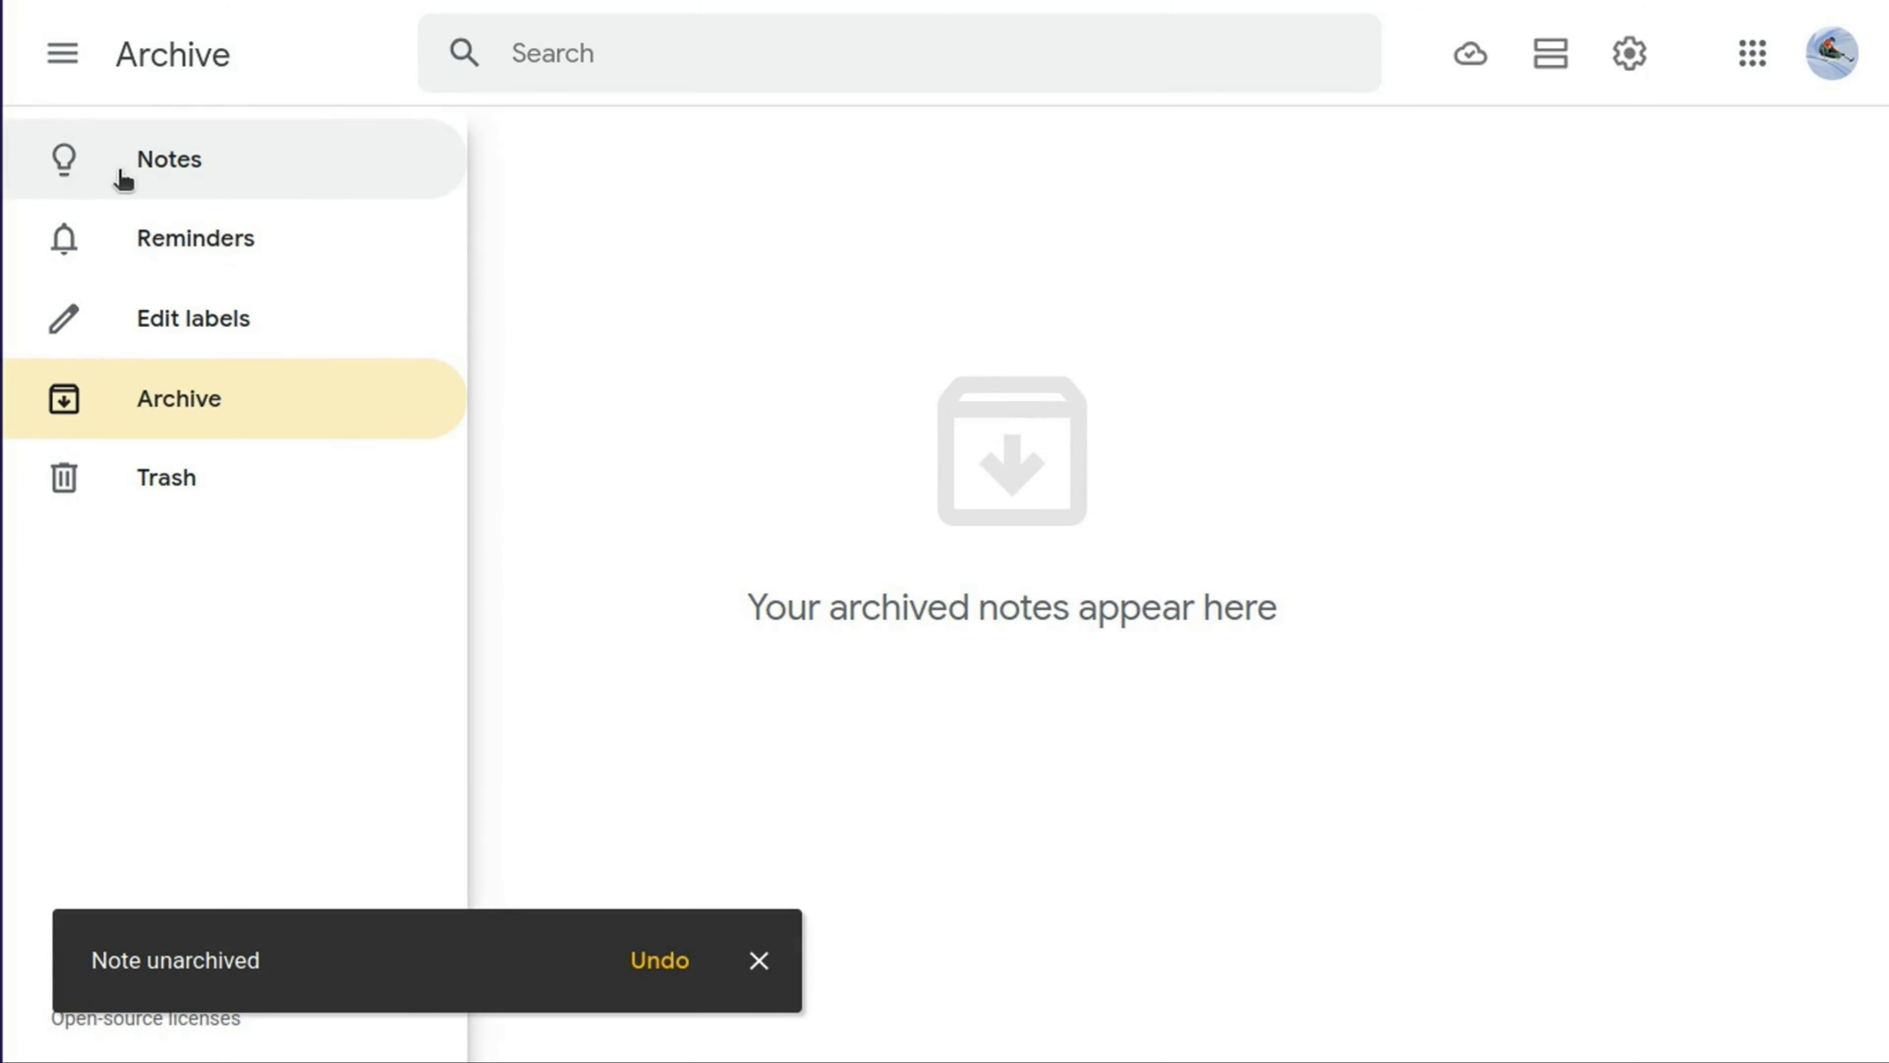
click(123, 160)
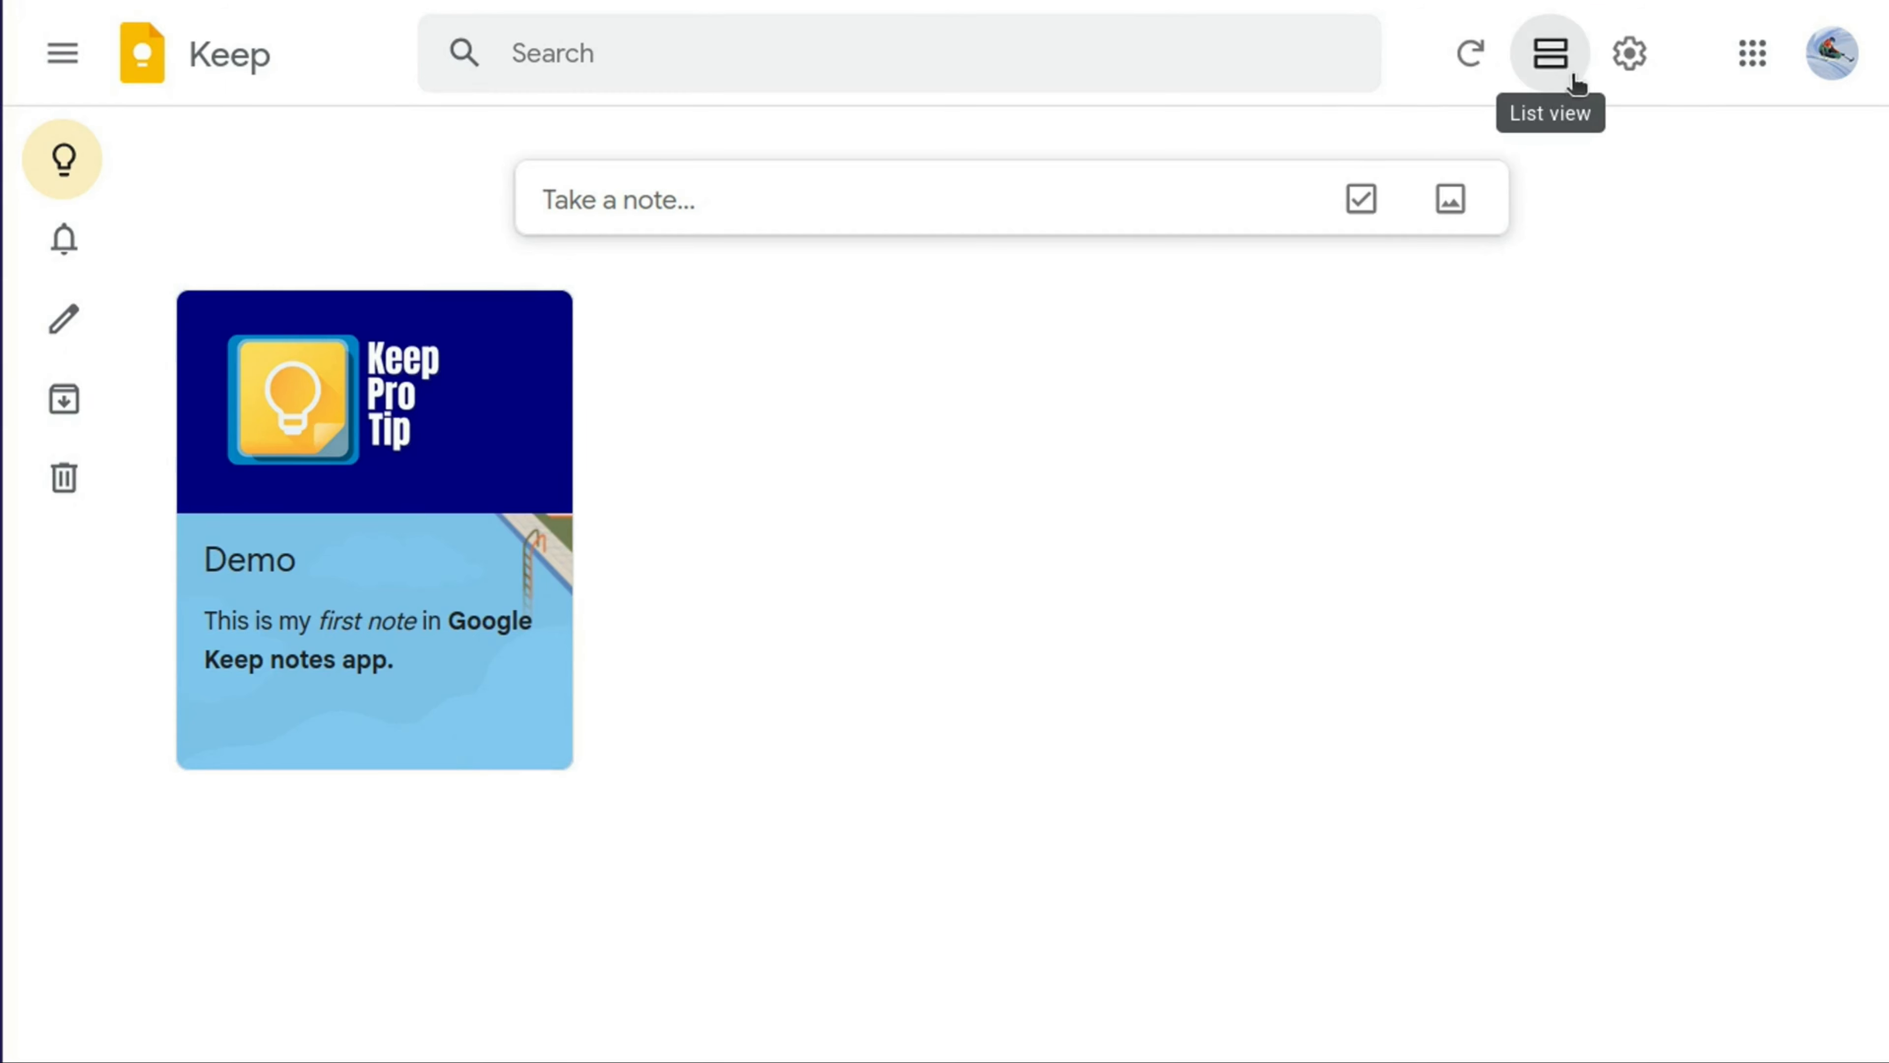
- Switch the notes display to list view
click(1555, 90)
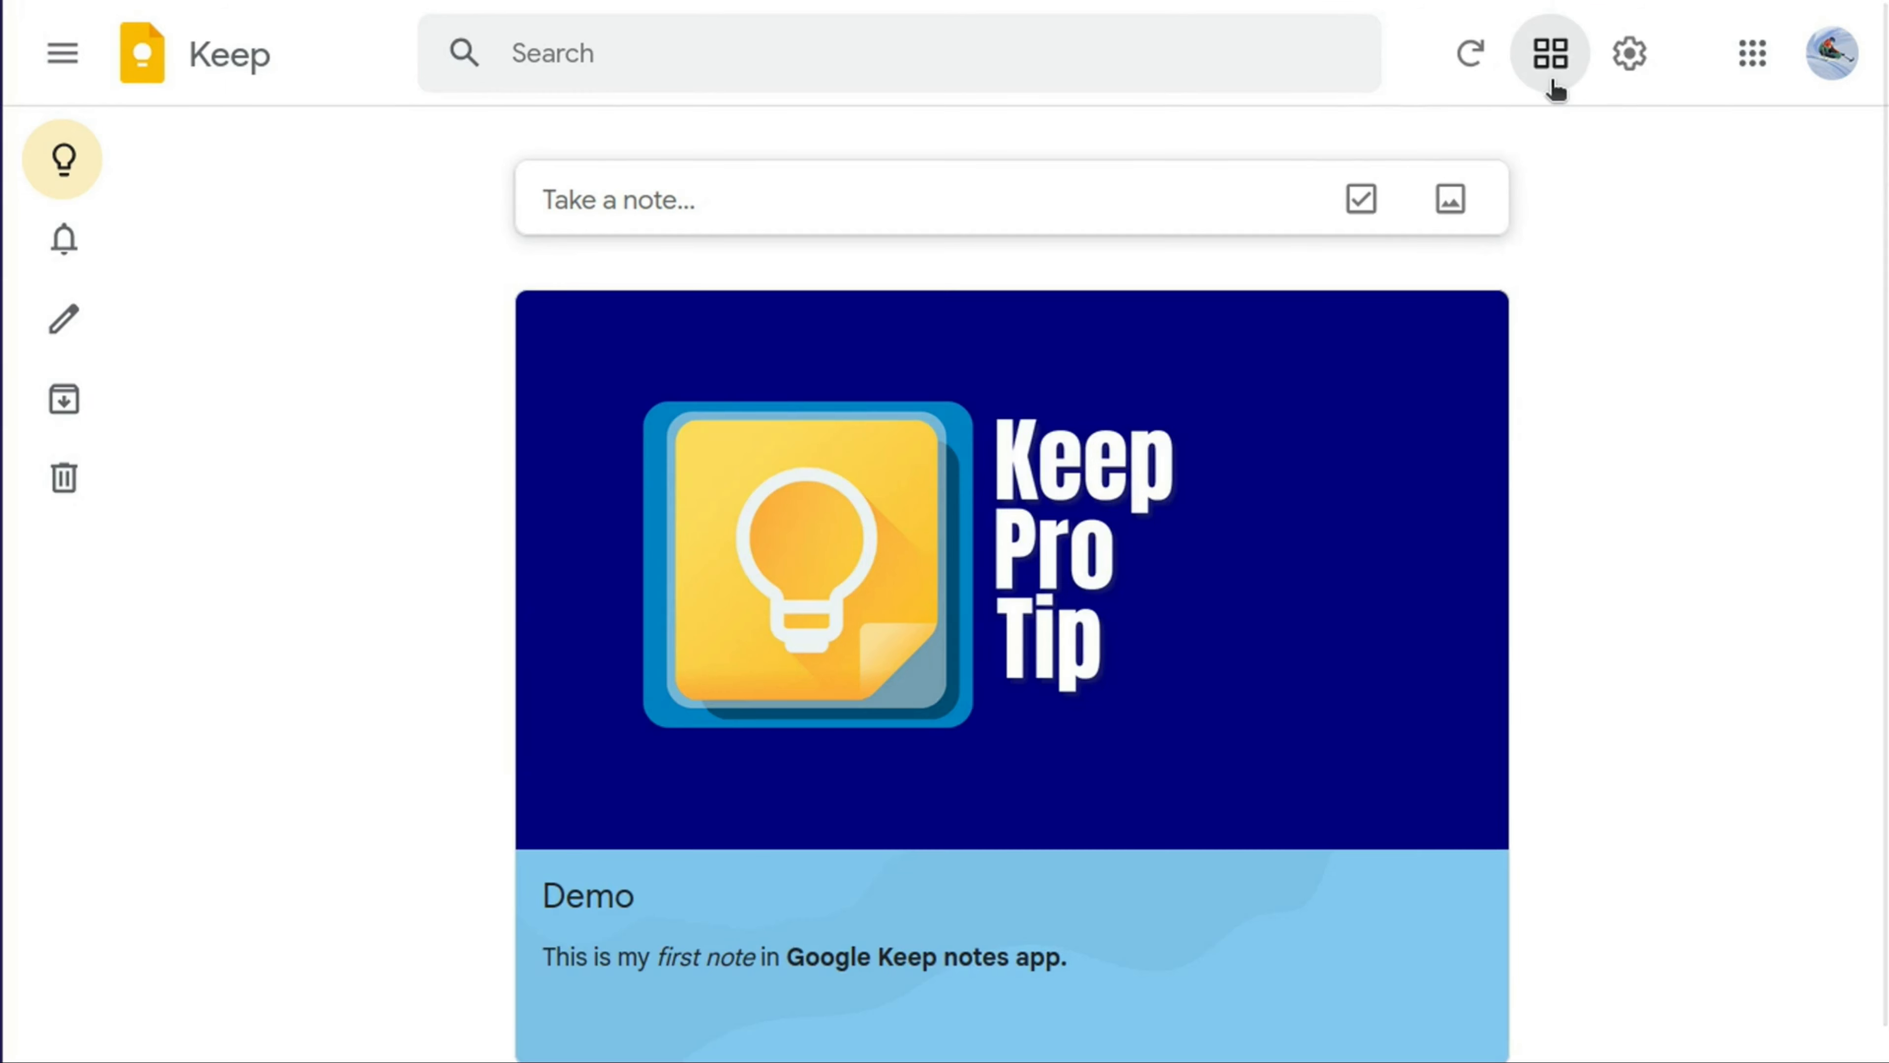
- Start a new note above the Demo note and close its editor
scroll(1559, 442, down, 1)
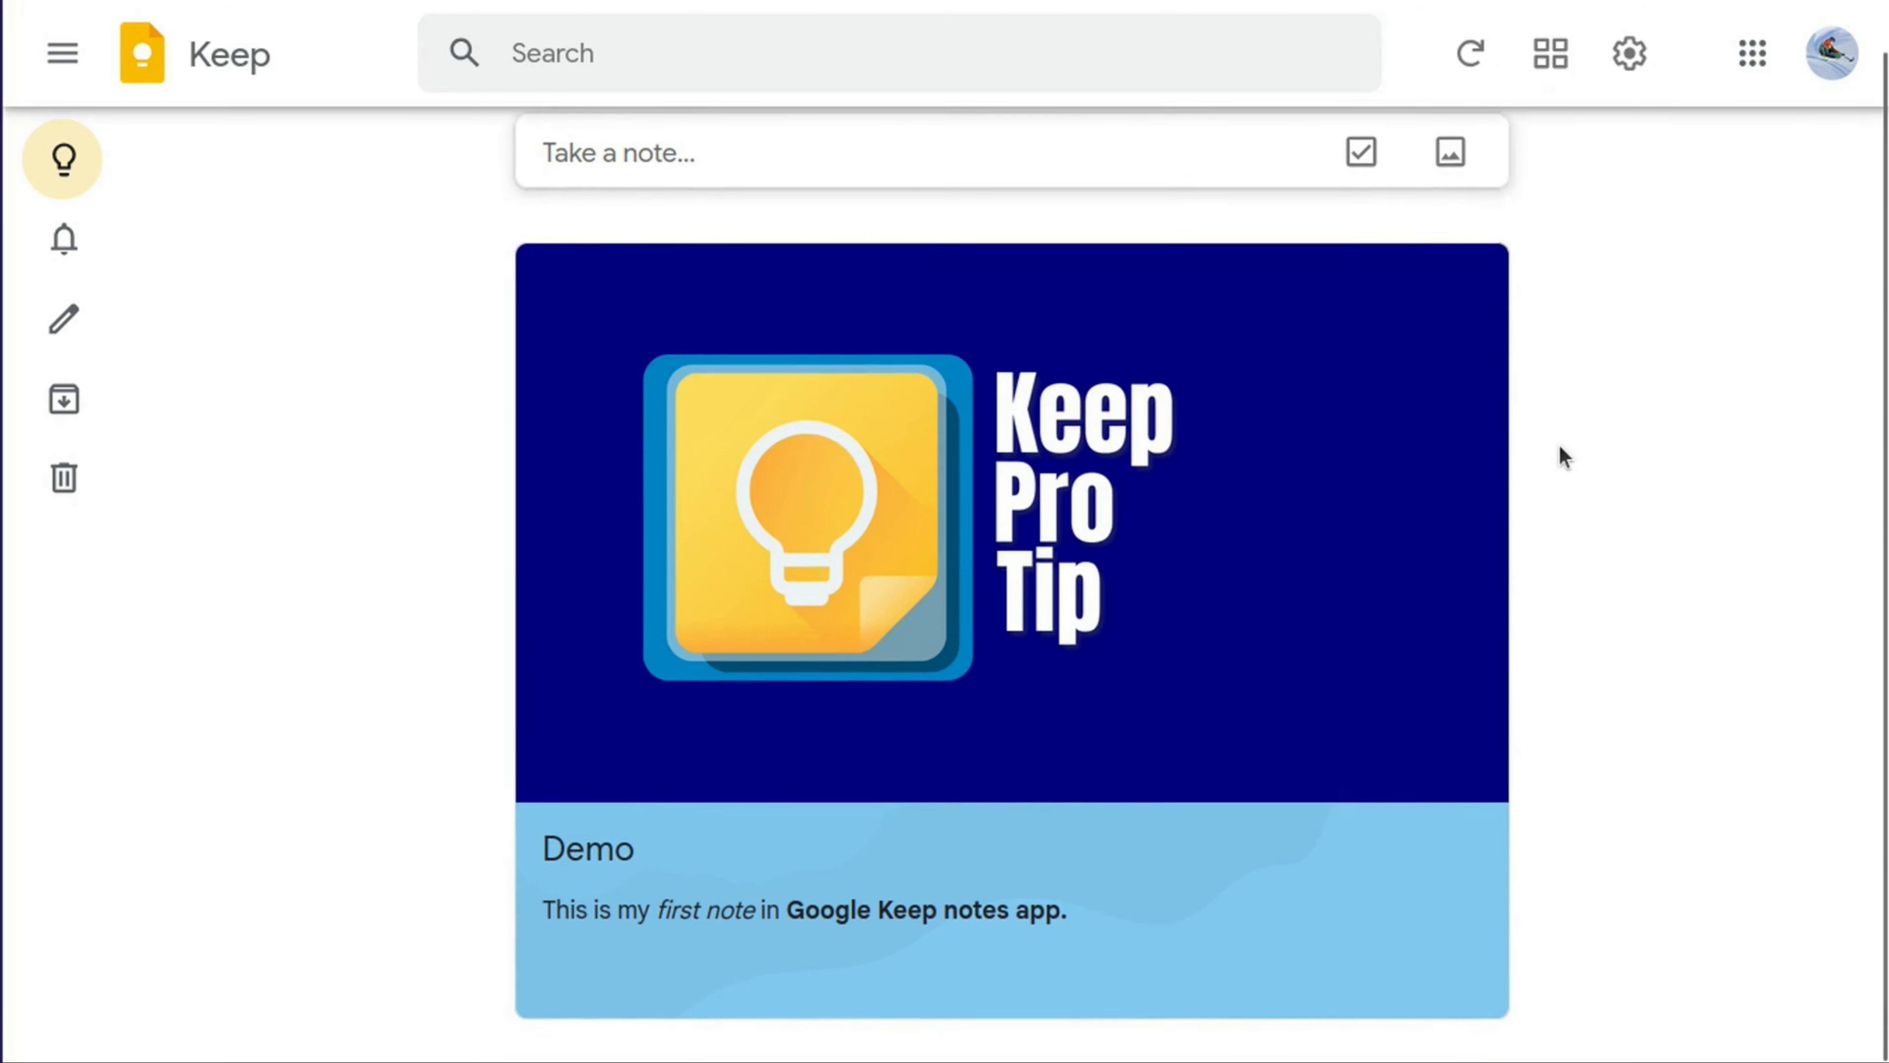
scroll(1559, 443, up, 1)
click(1116, 180)
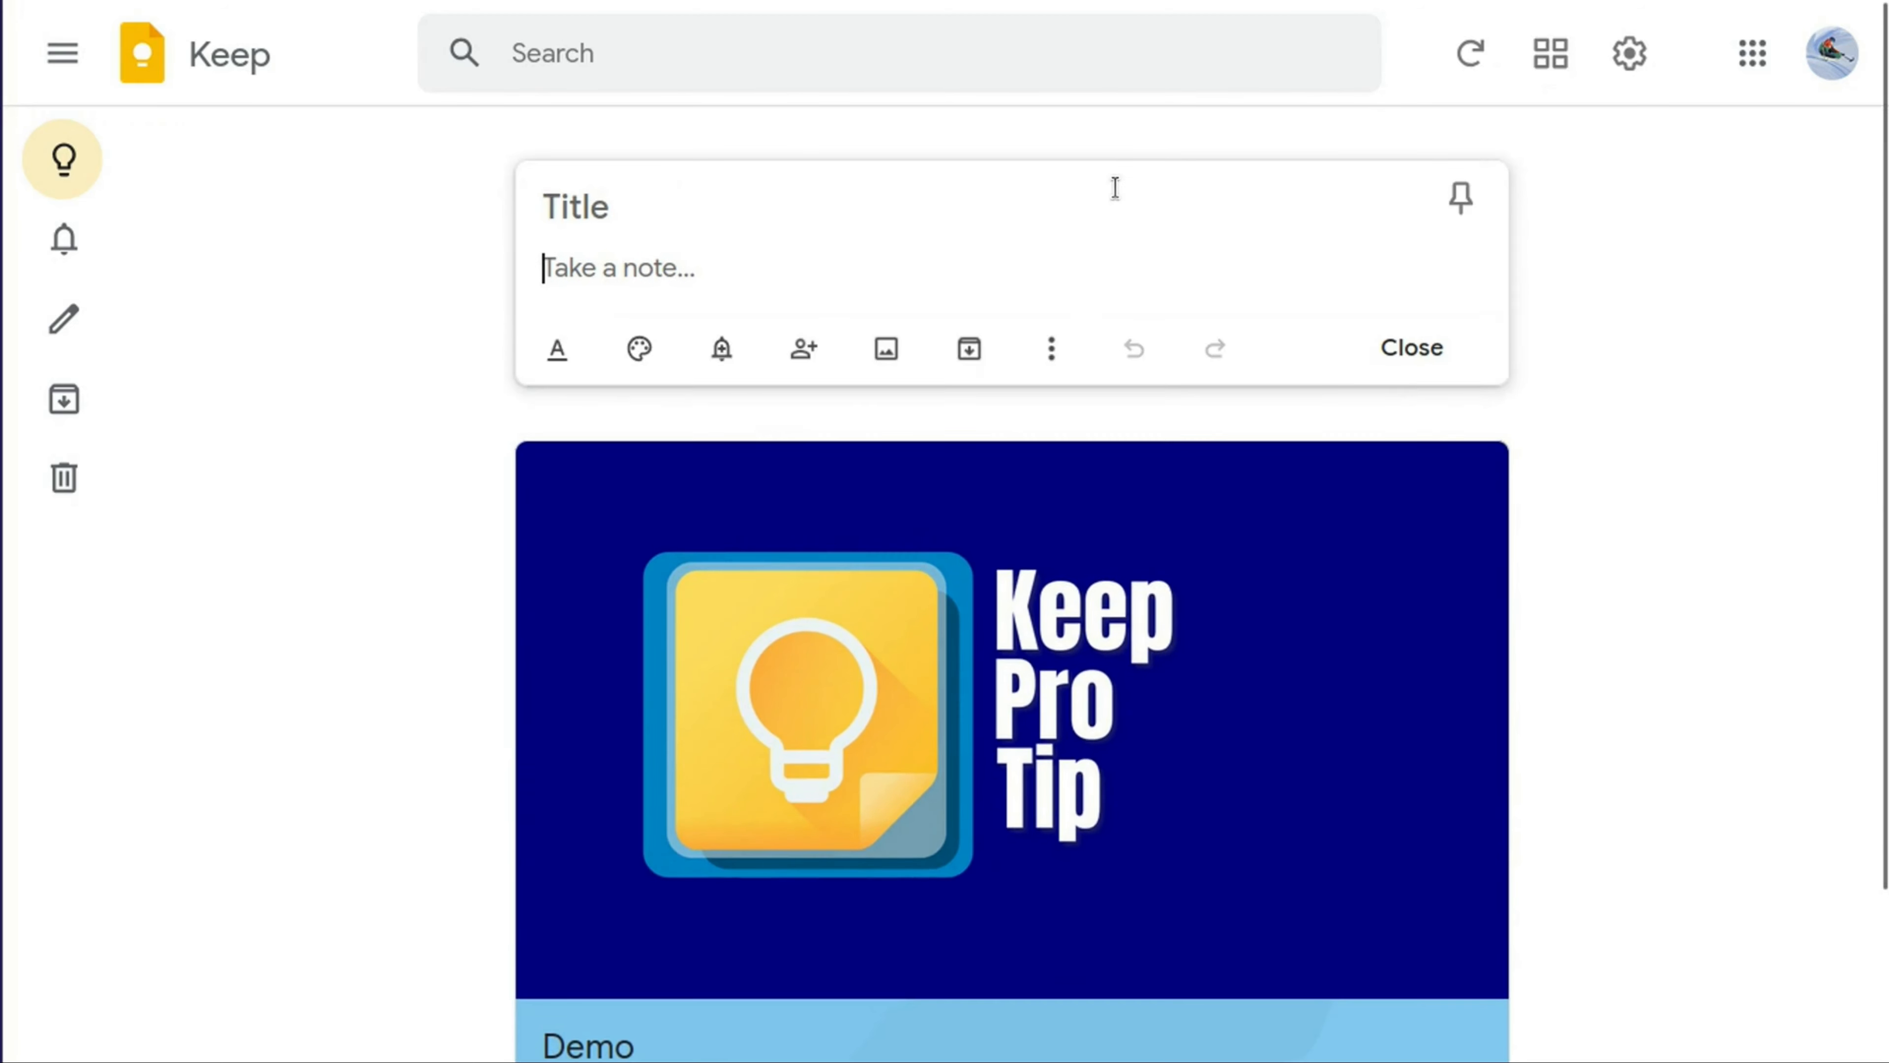
click(1598, 473)
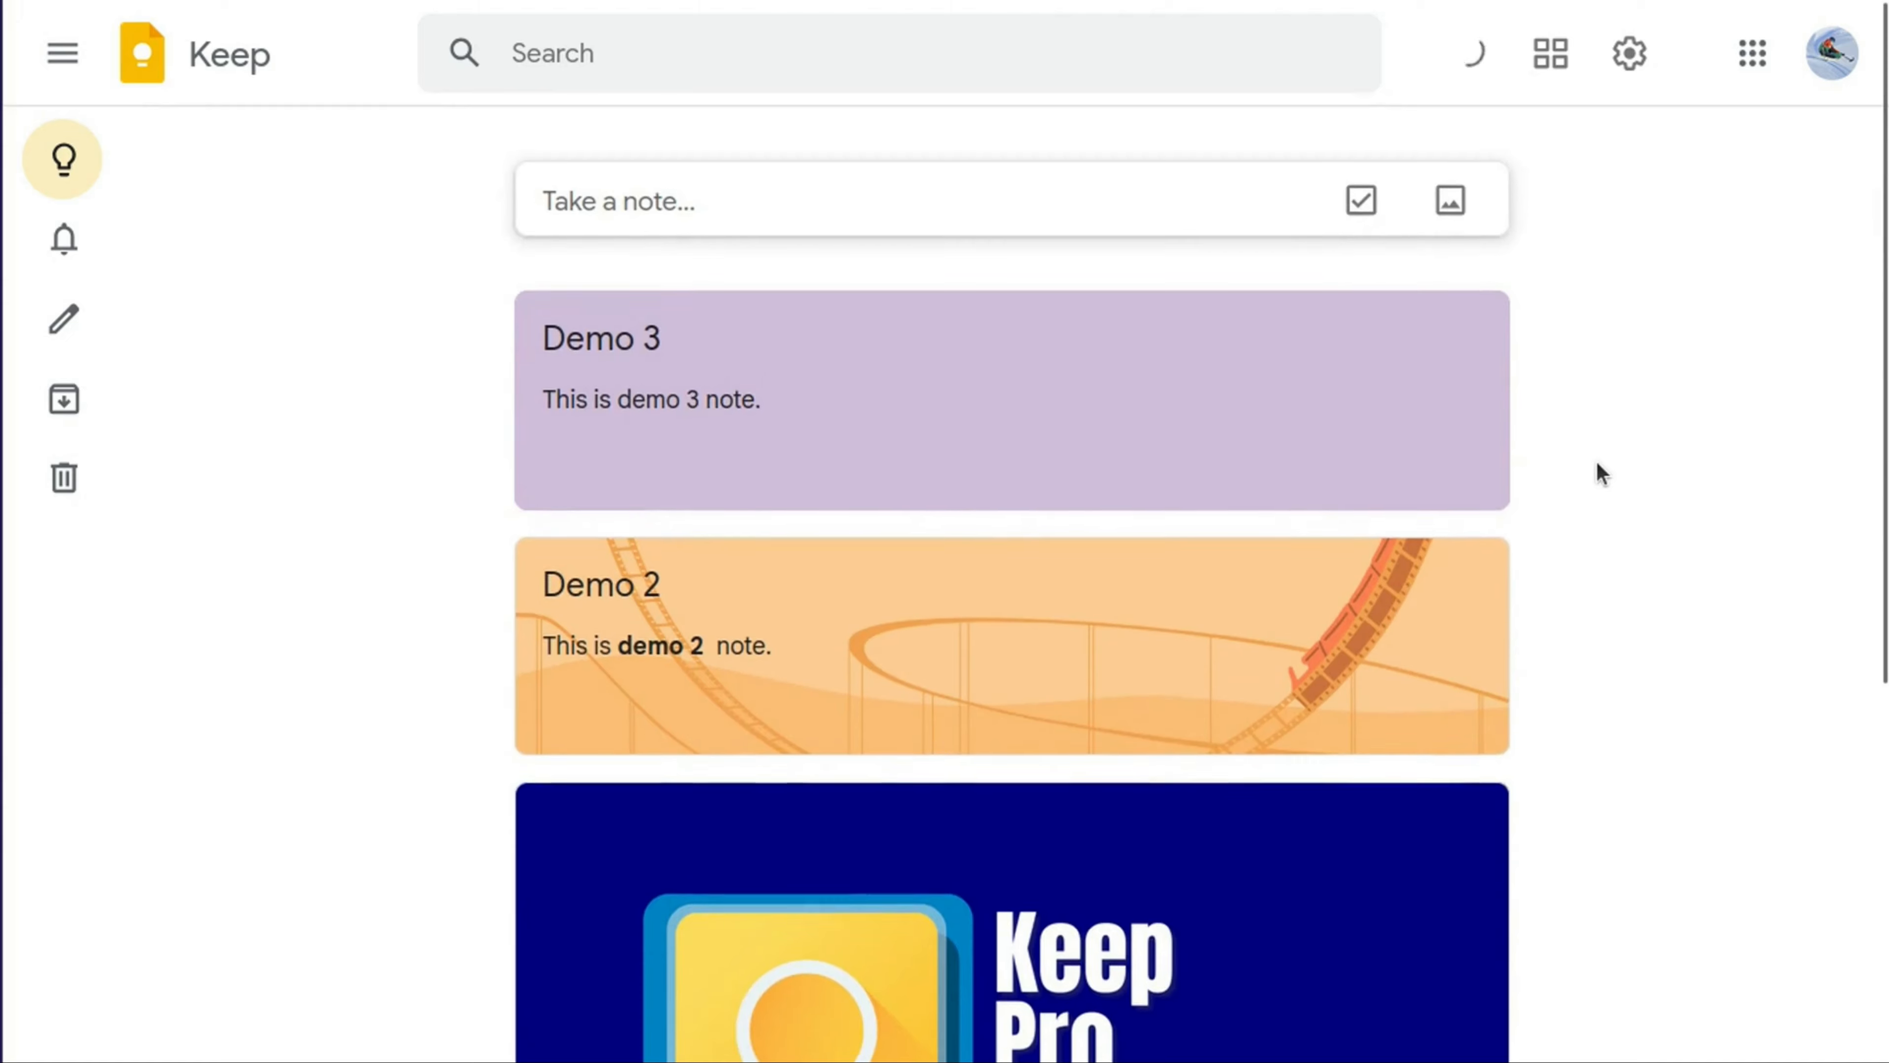
- Look through the listed notes and switch the notes display to grid view
scroll(1600, 474, down, 4)
scroll(1598, 473, down, 3)
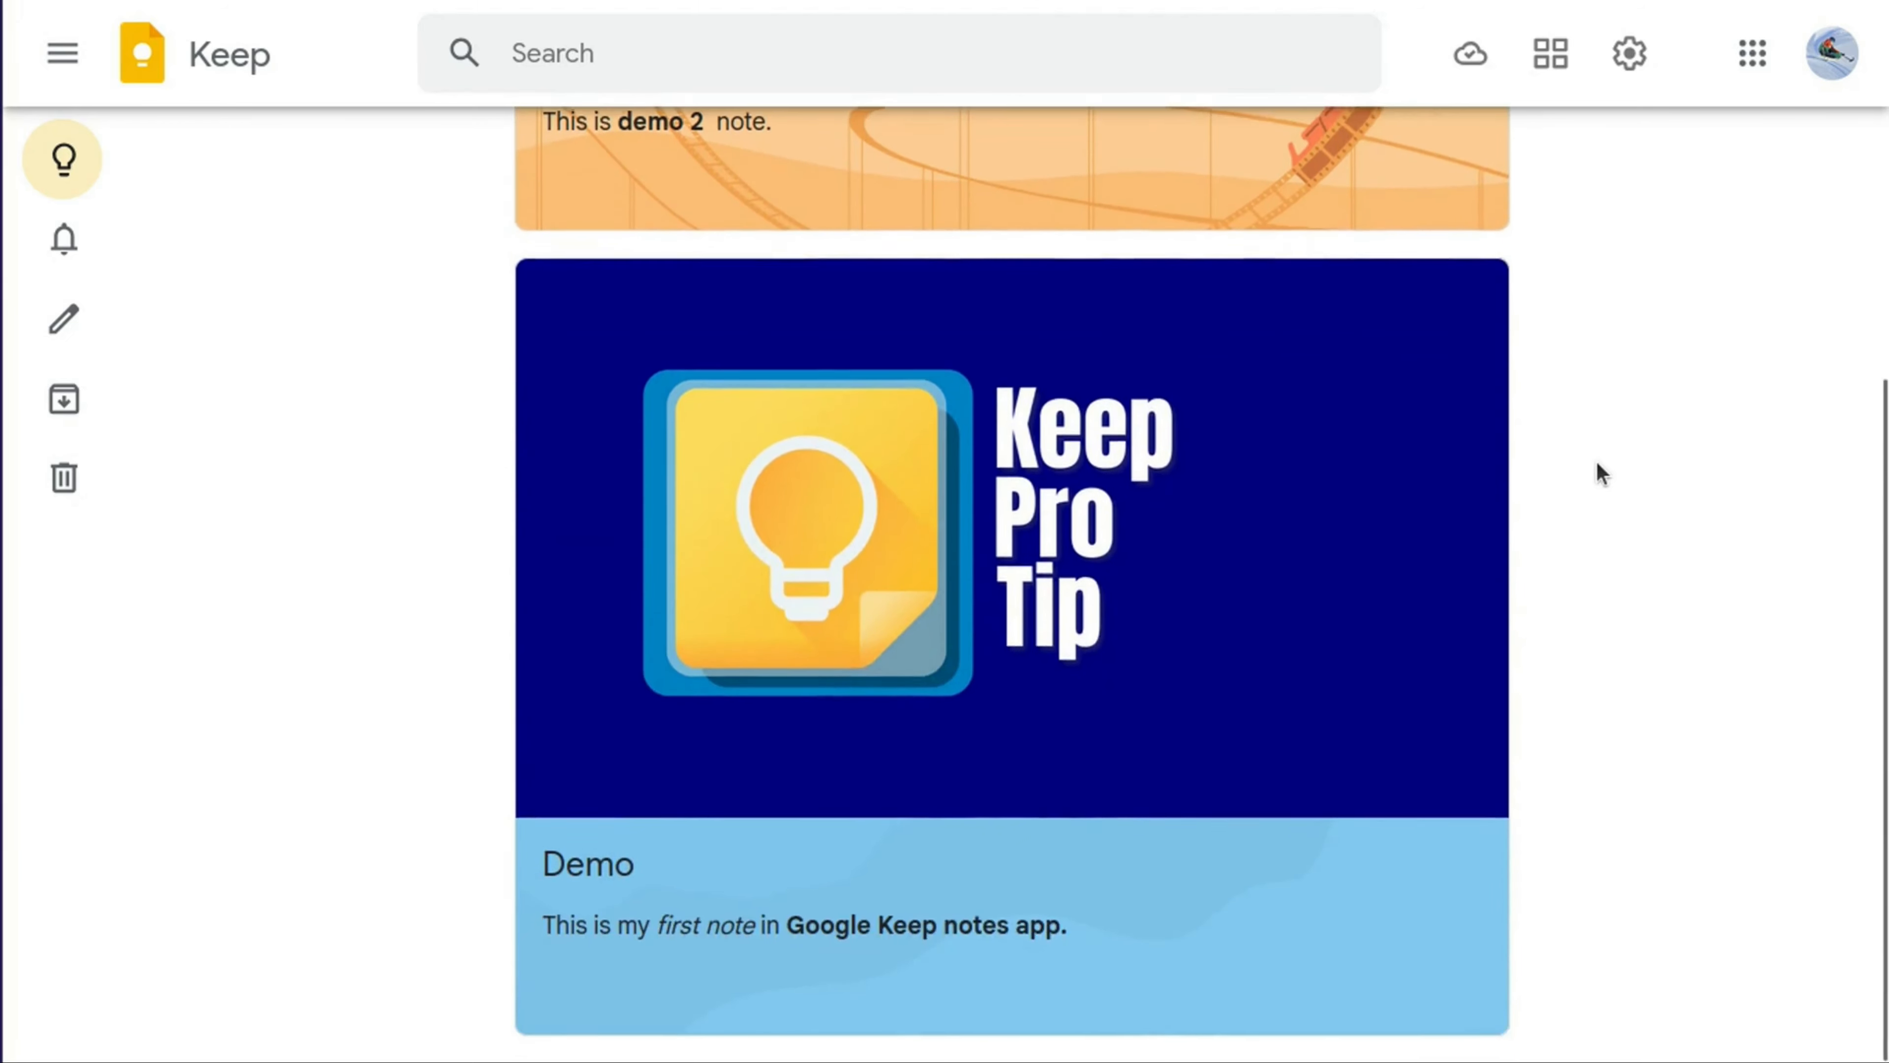
scroll(1599, 473, up, 7)
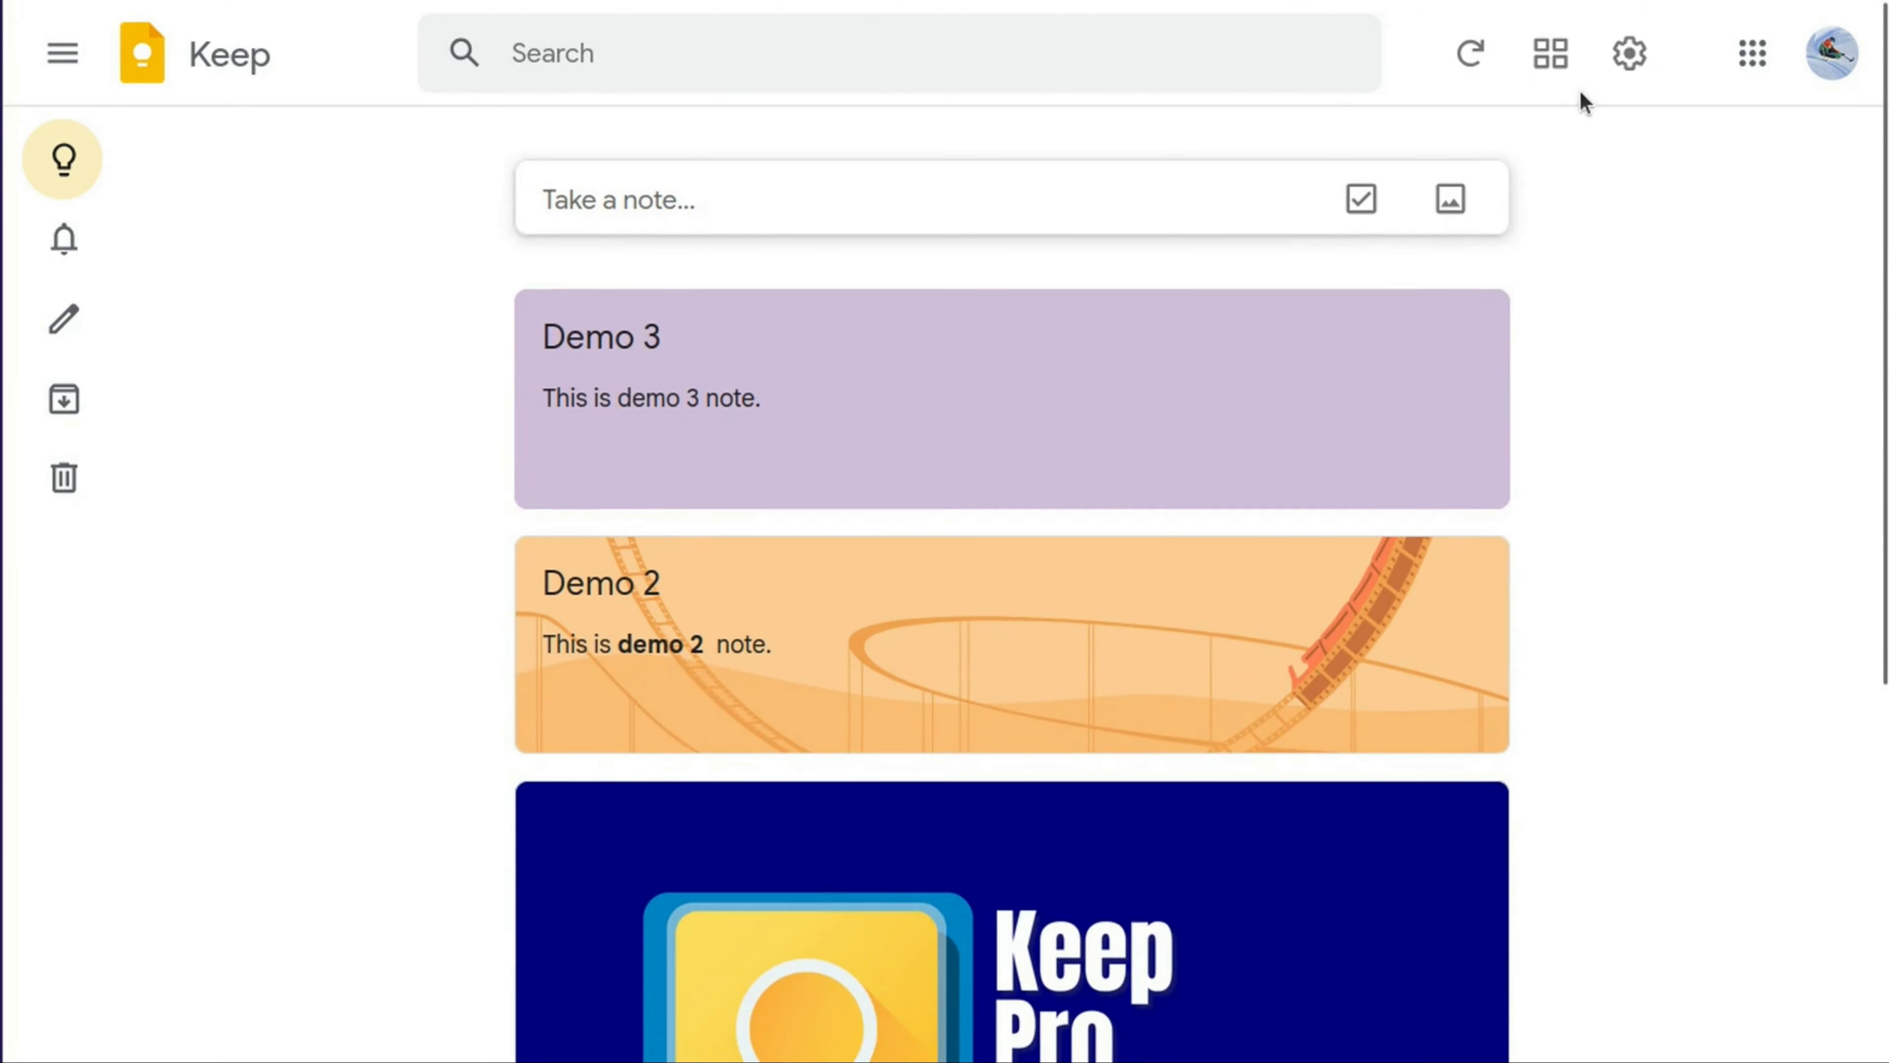
click(1555, 63)
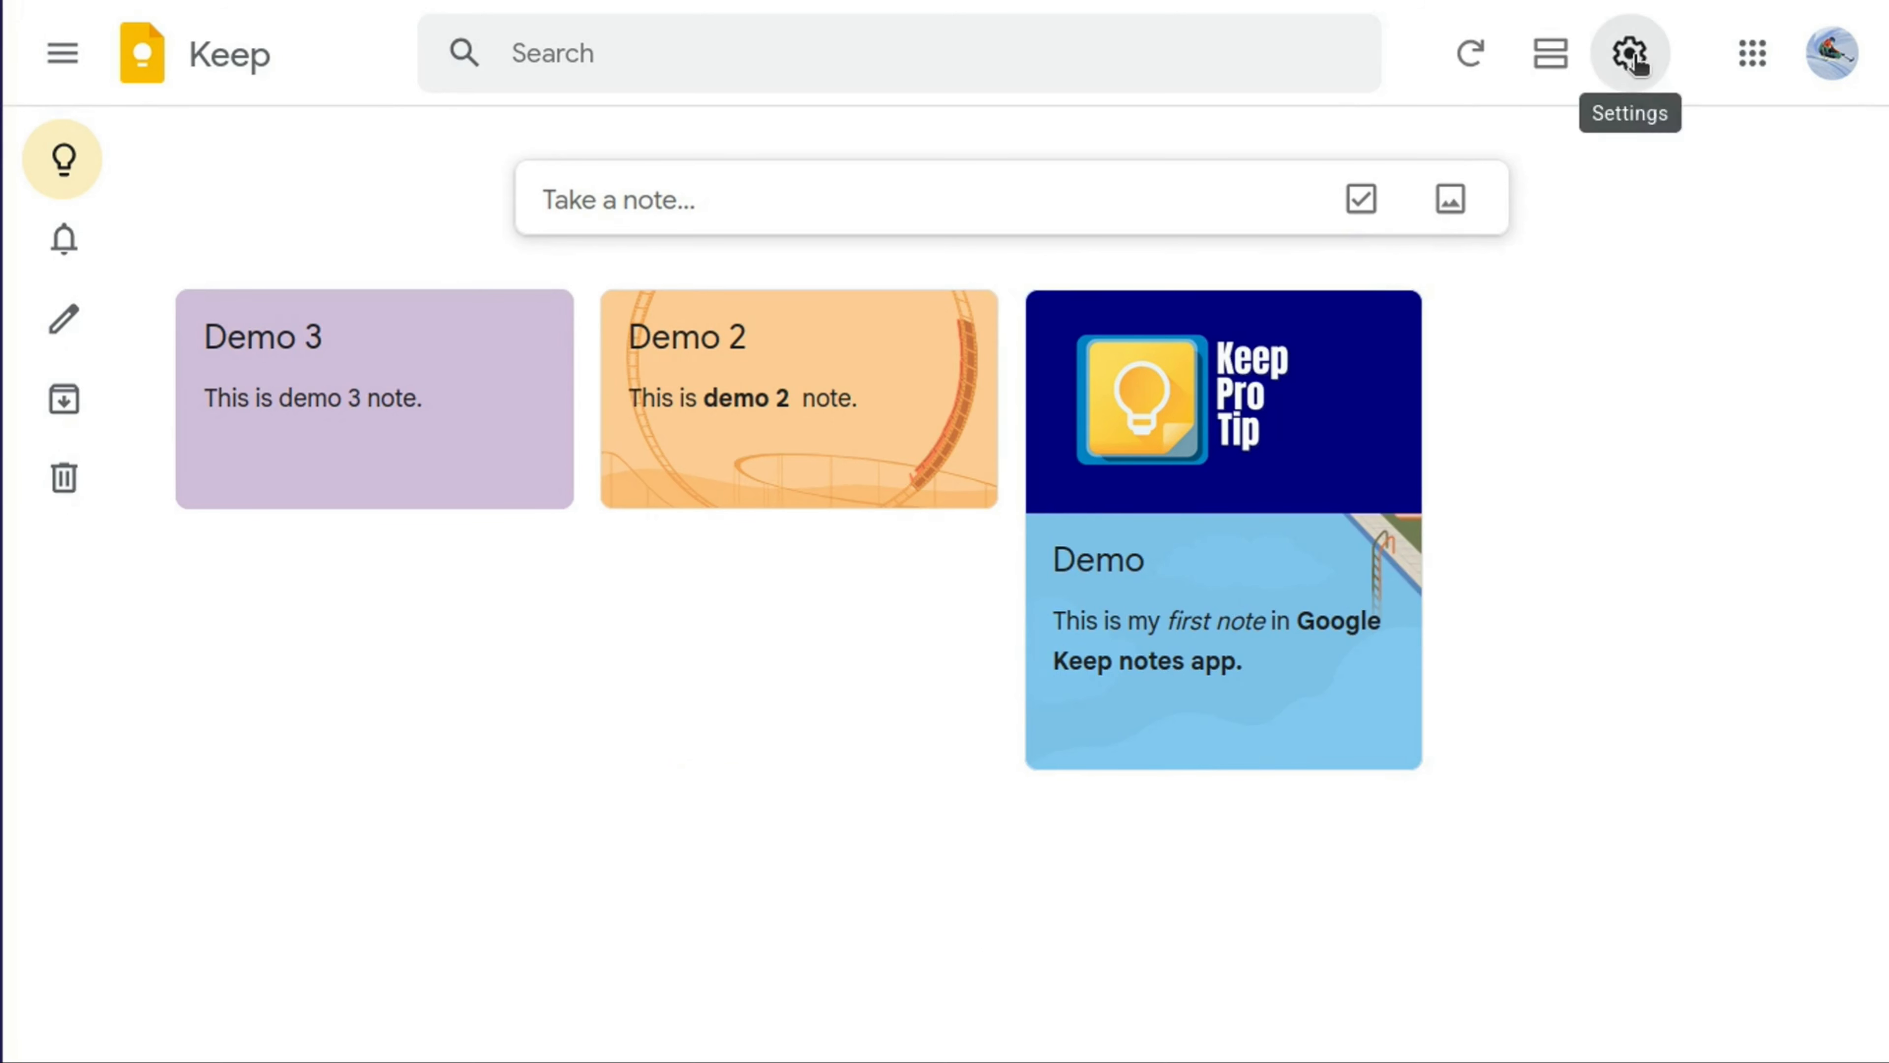
- Enable the dark theme, and open and close a blank note in it
click(1629, 53)
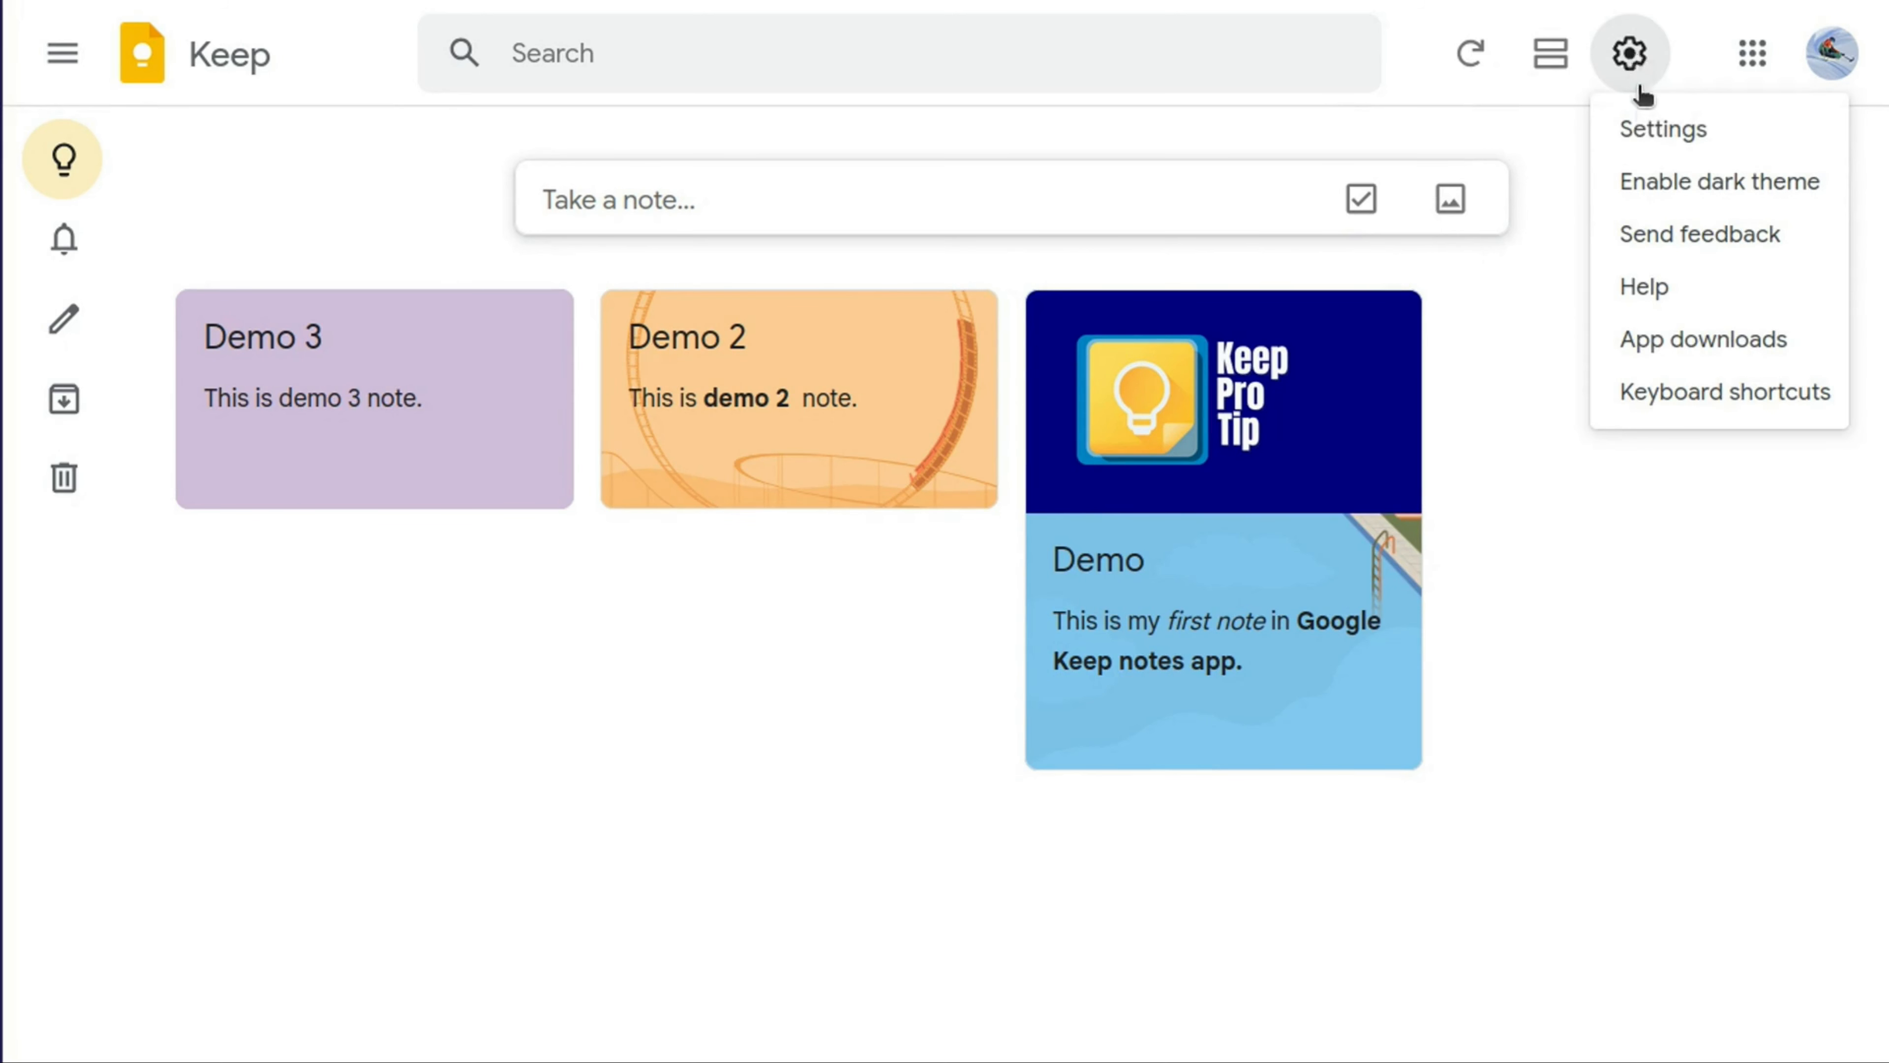
click(1669, 177)
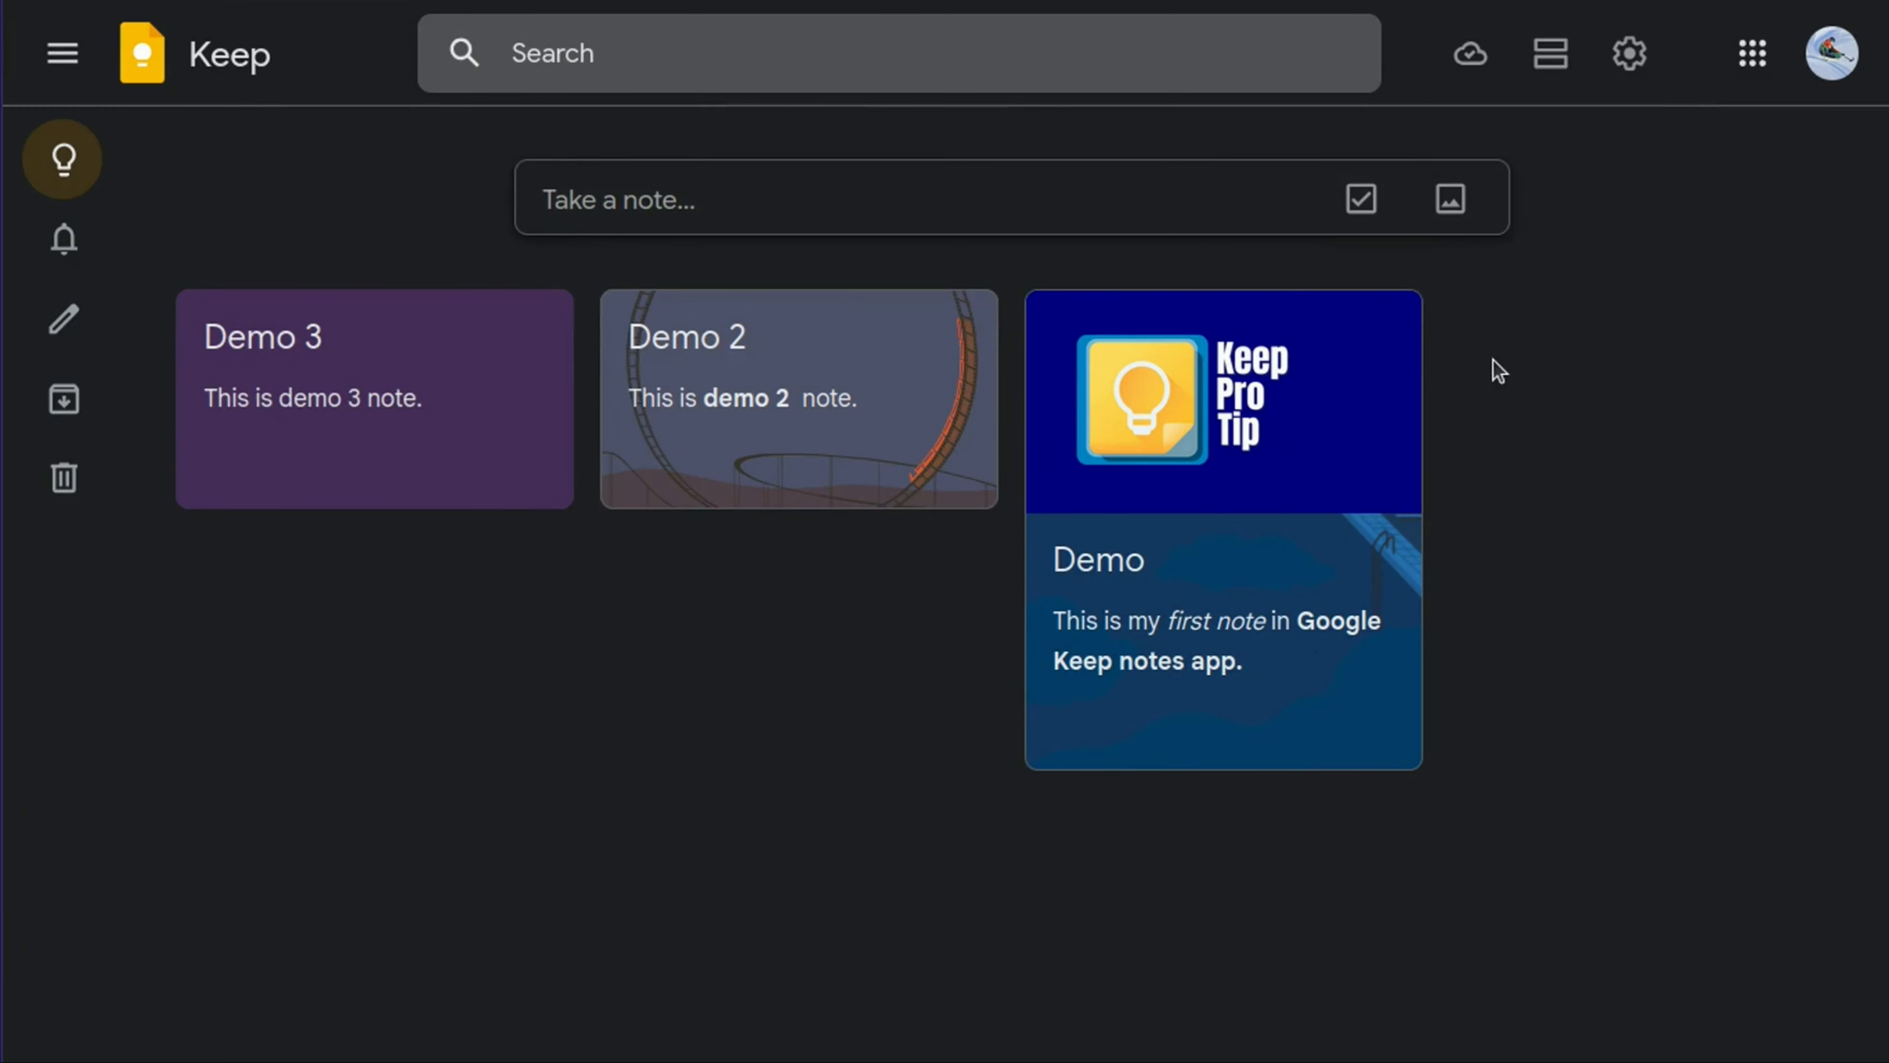
click(1020, 221)
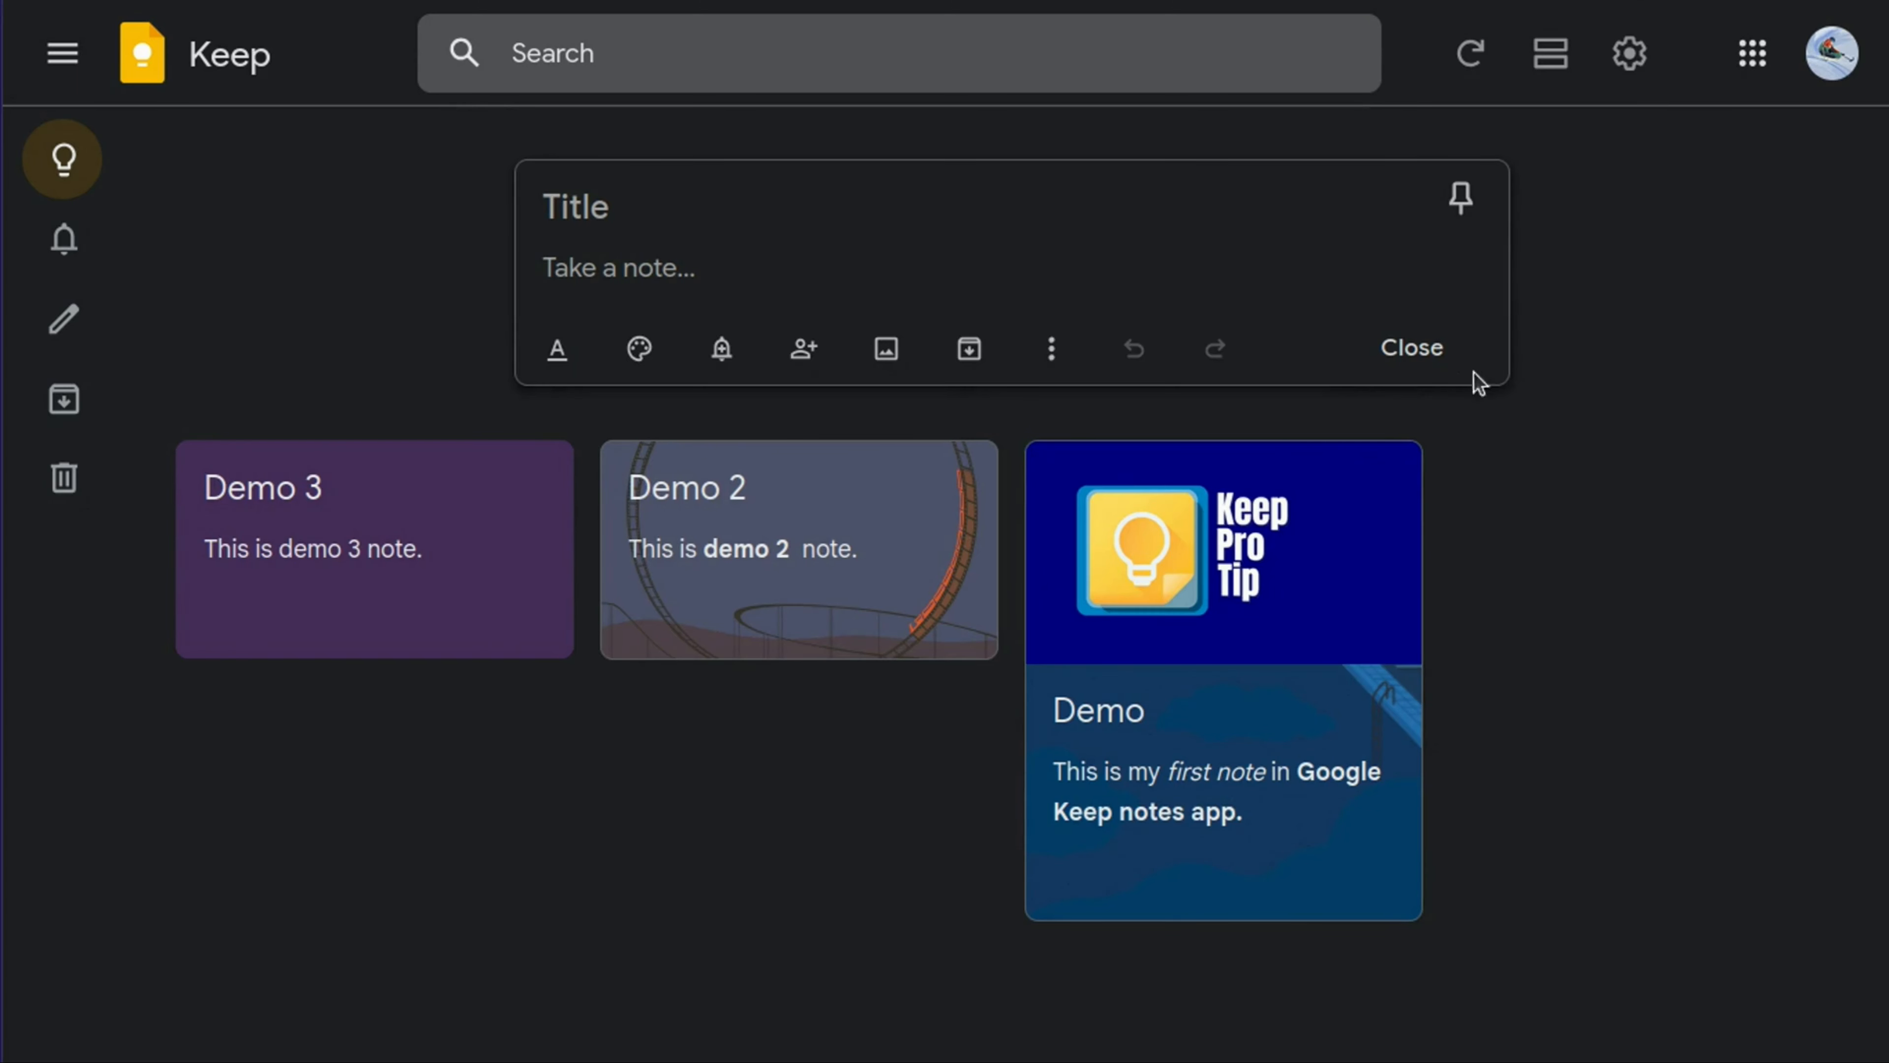
click(1413, 367)
- Disable the dark theme
click(1630, 52)
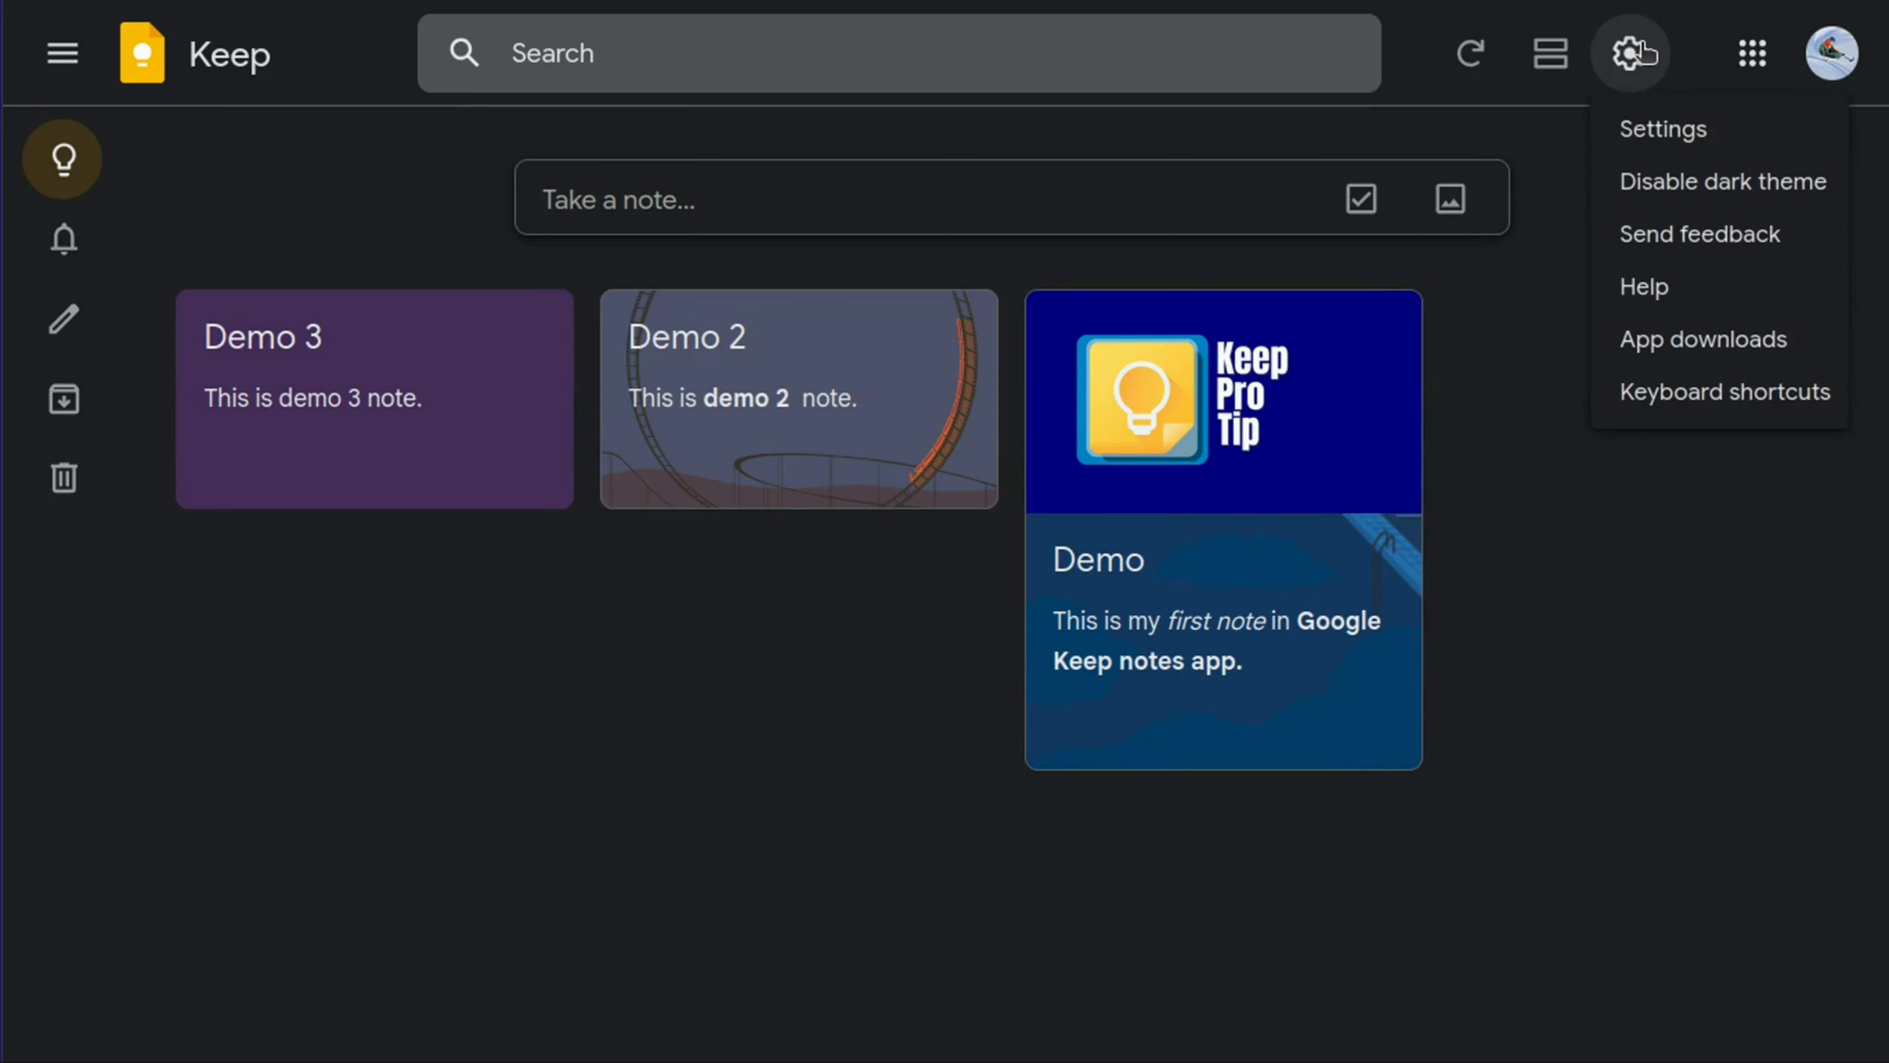
click(1689, 190)
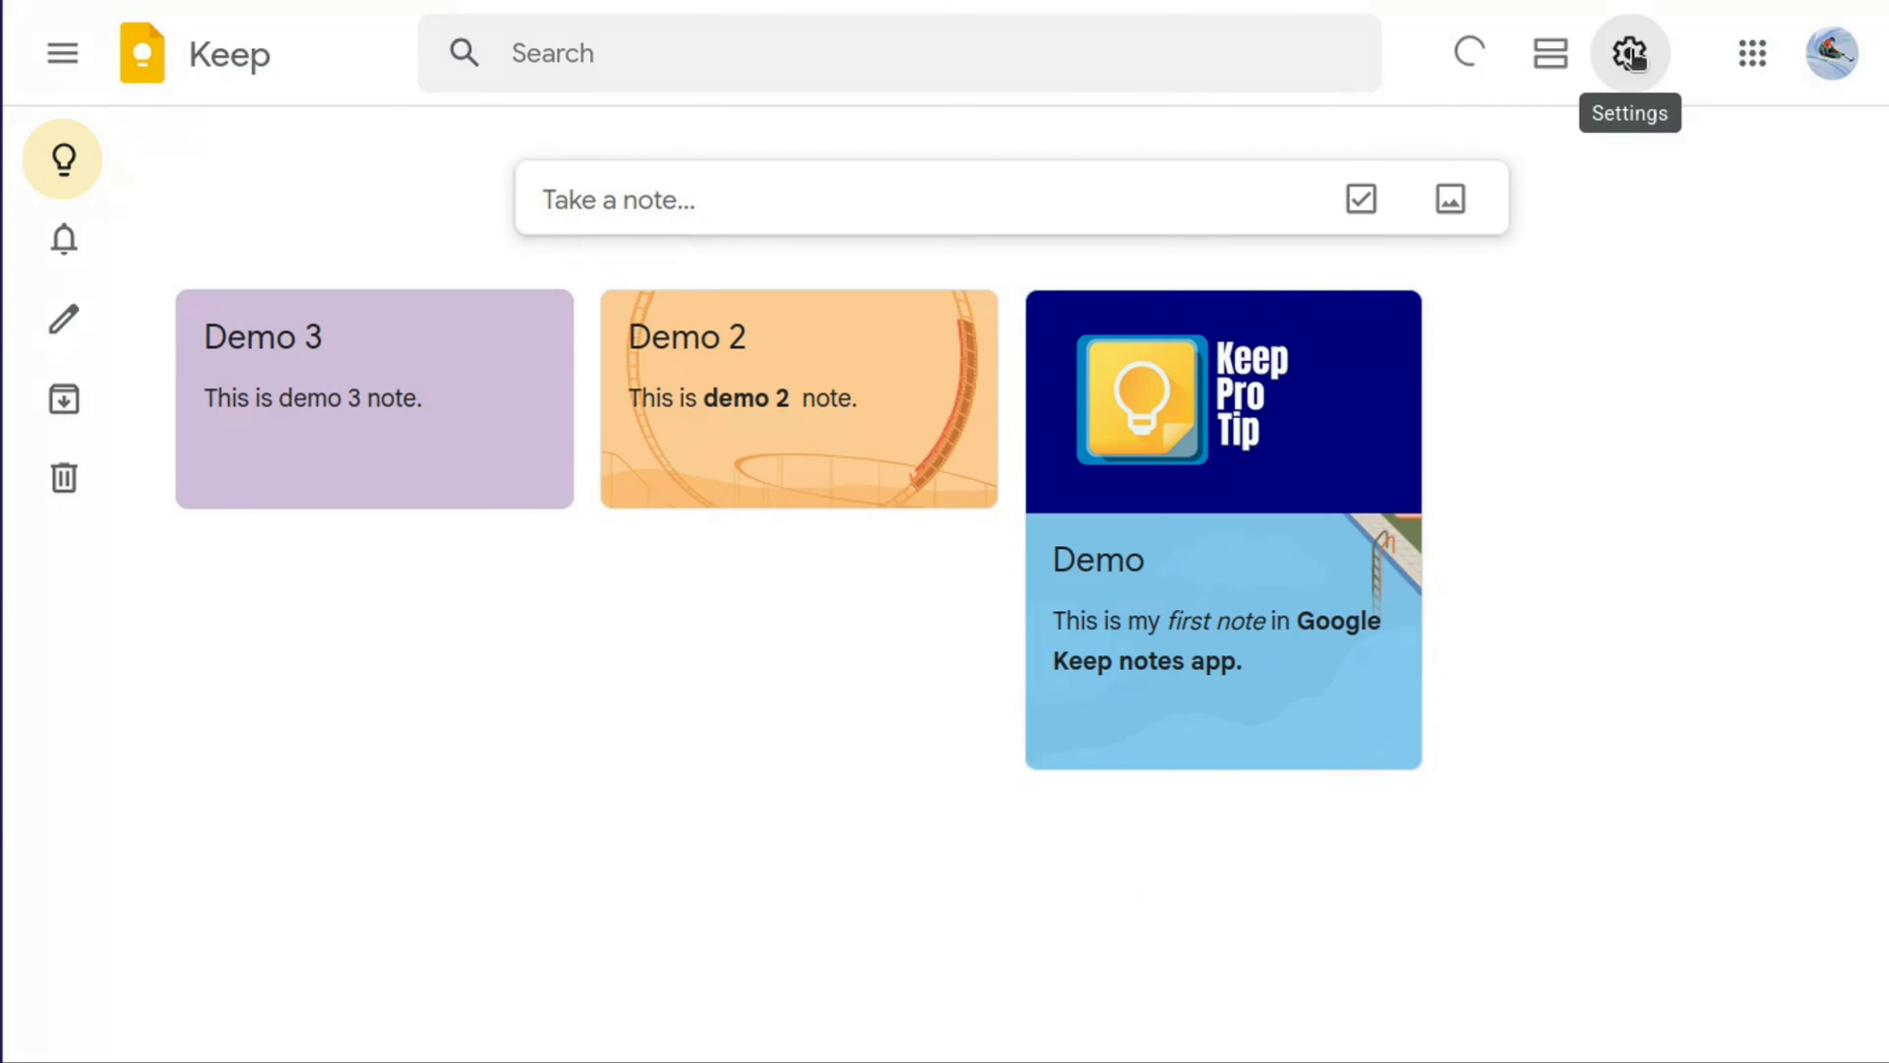
click(1613, 47)
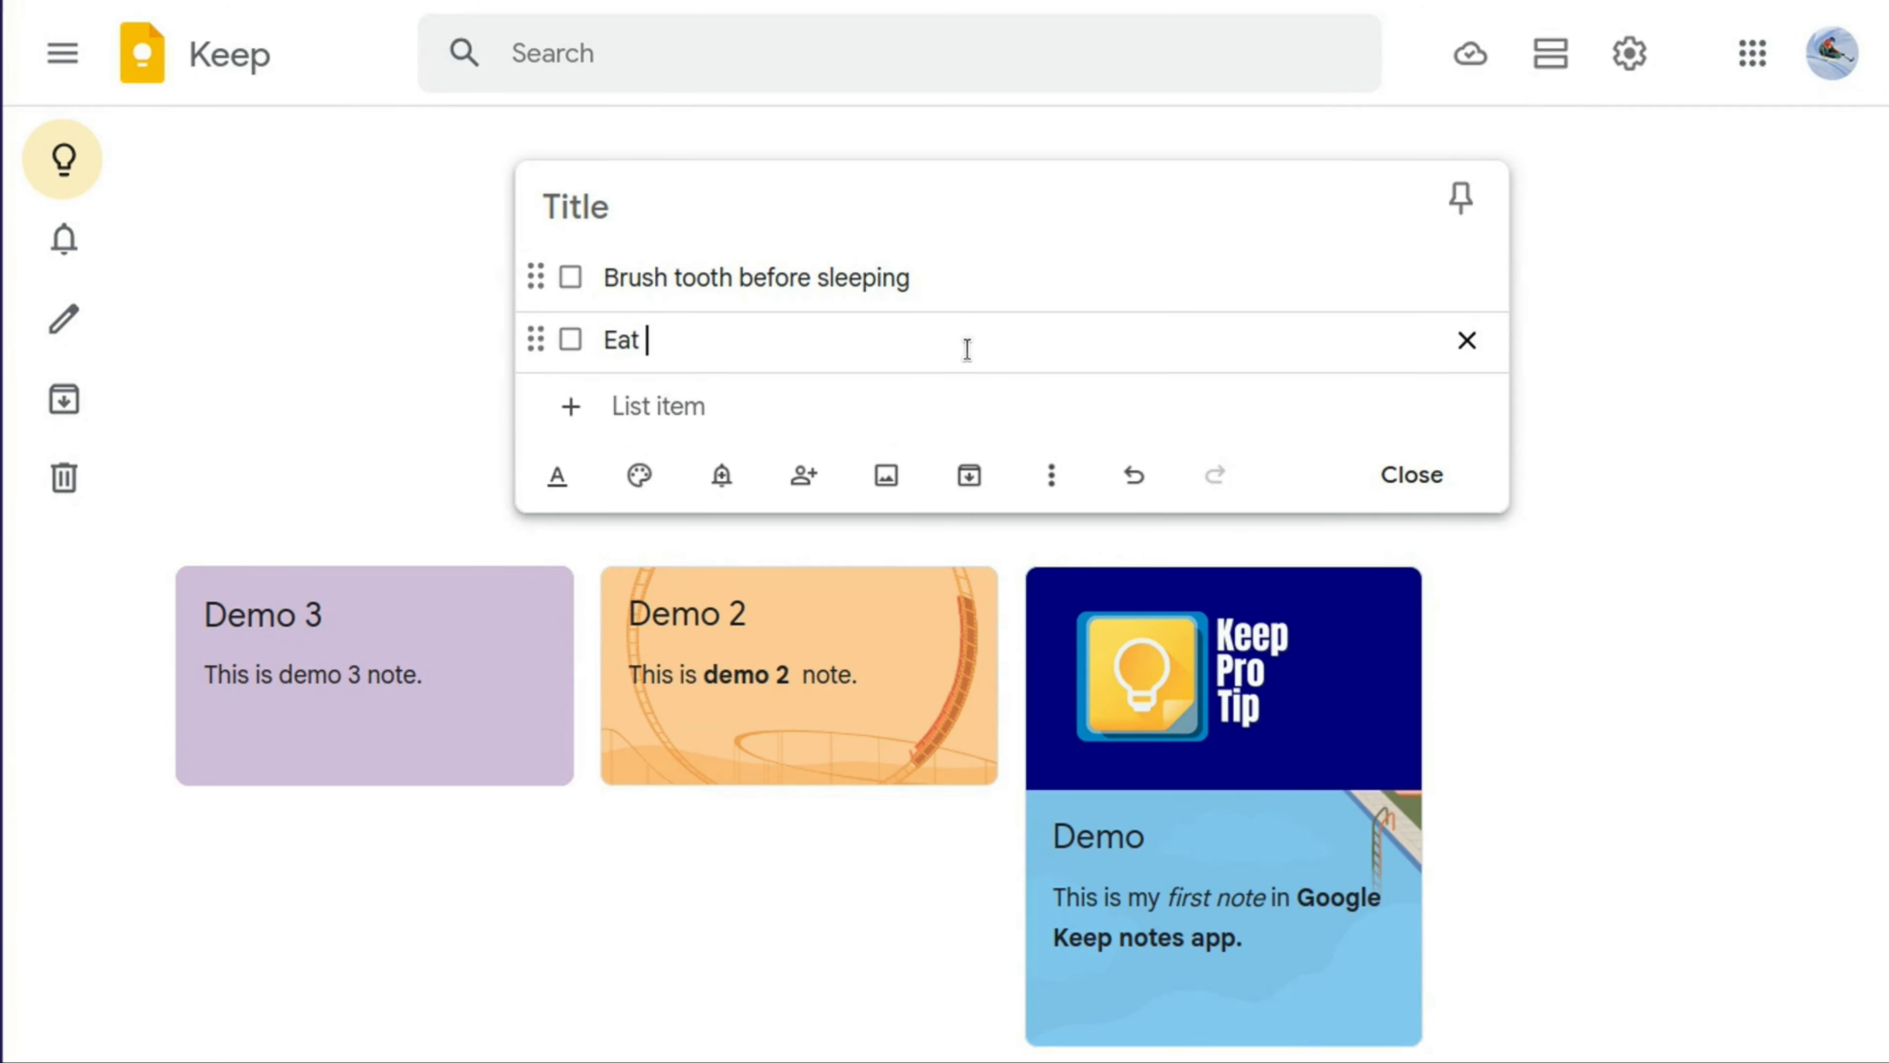
- Complete the second checklist item as "Eat healthy food." and add a third item, "get homework done."
text(healthy food)
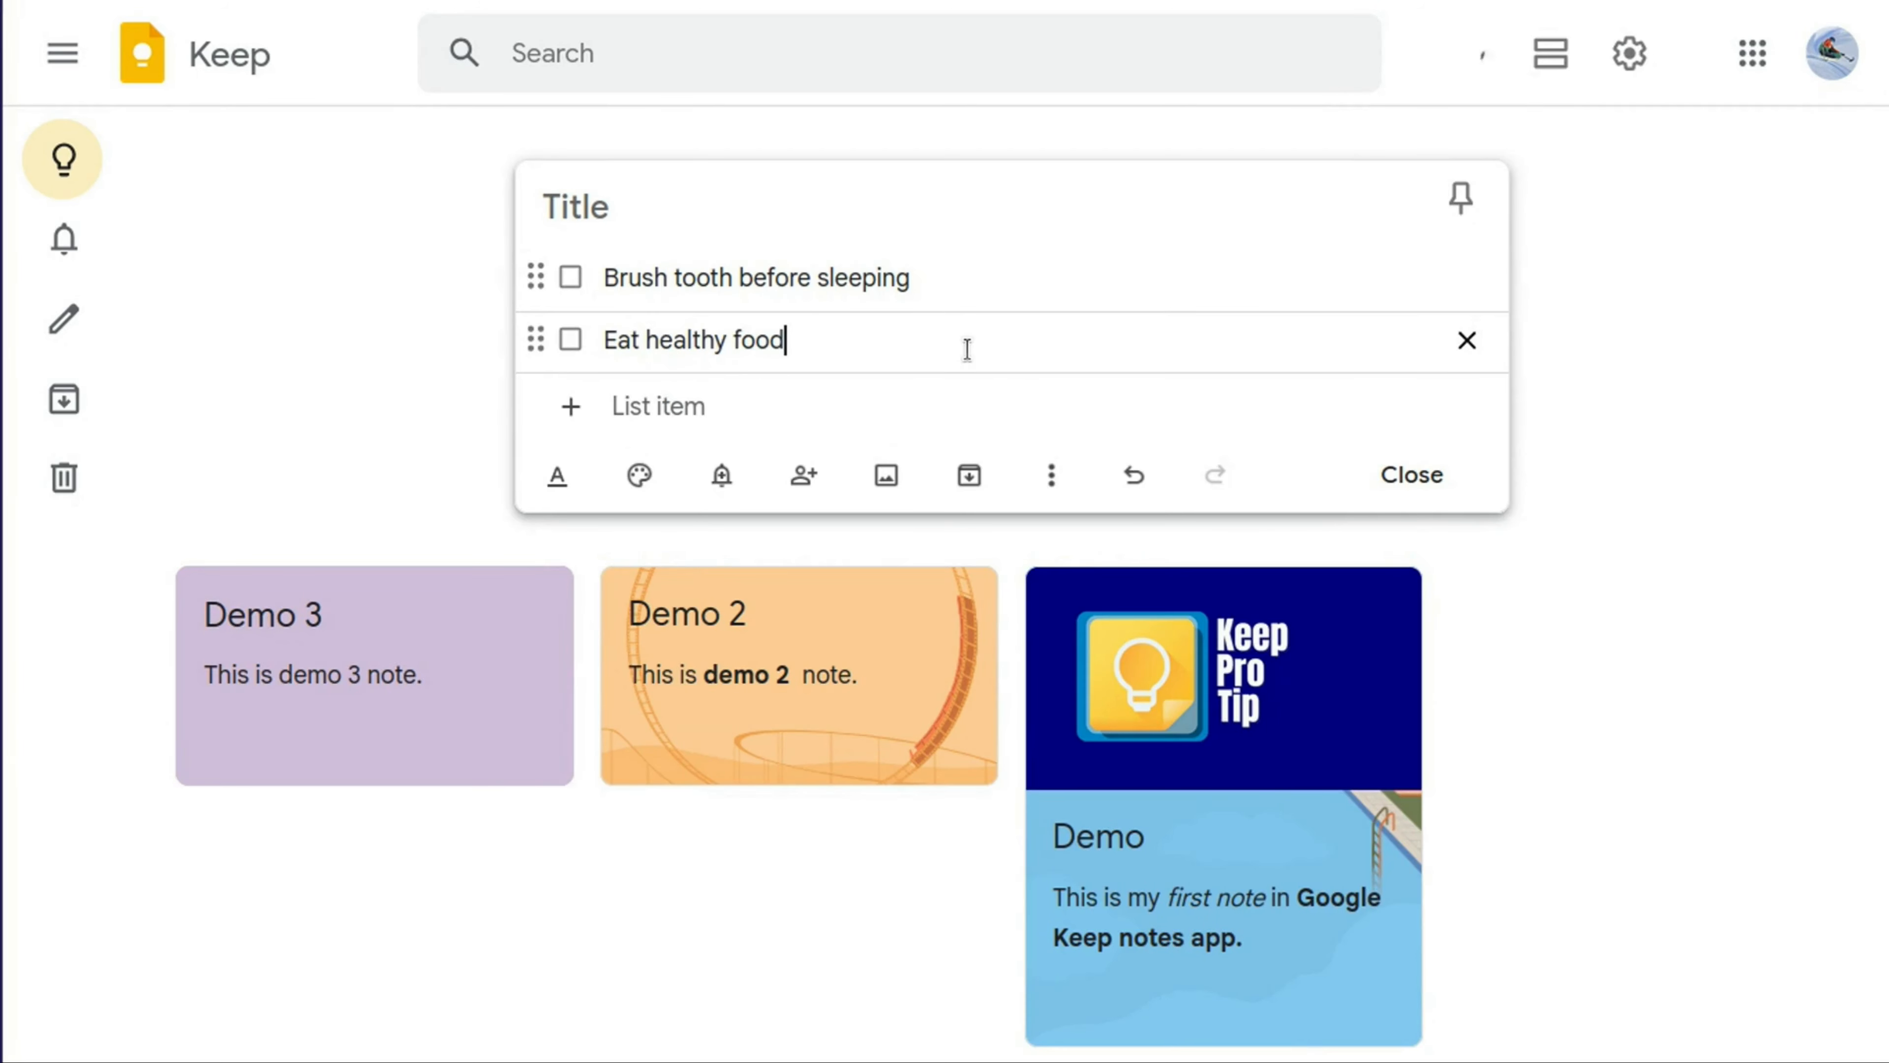
text(.)
key(Return)
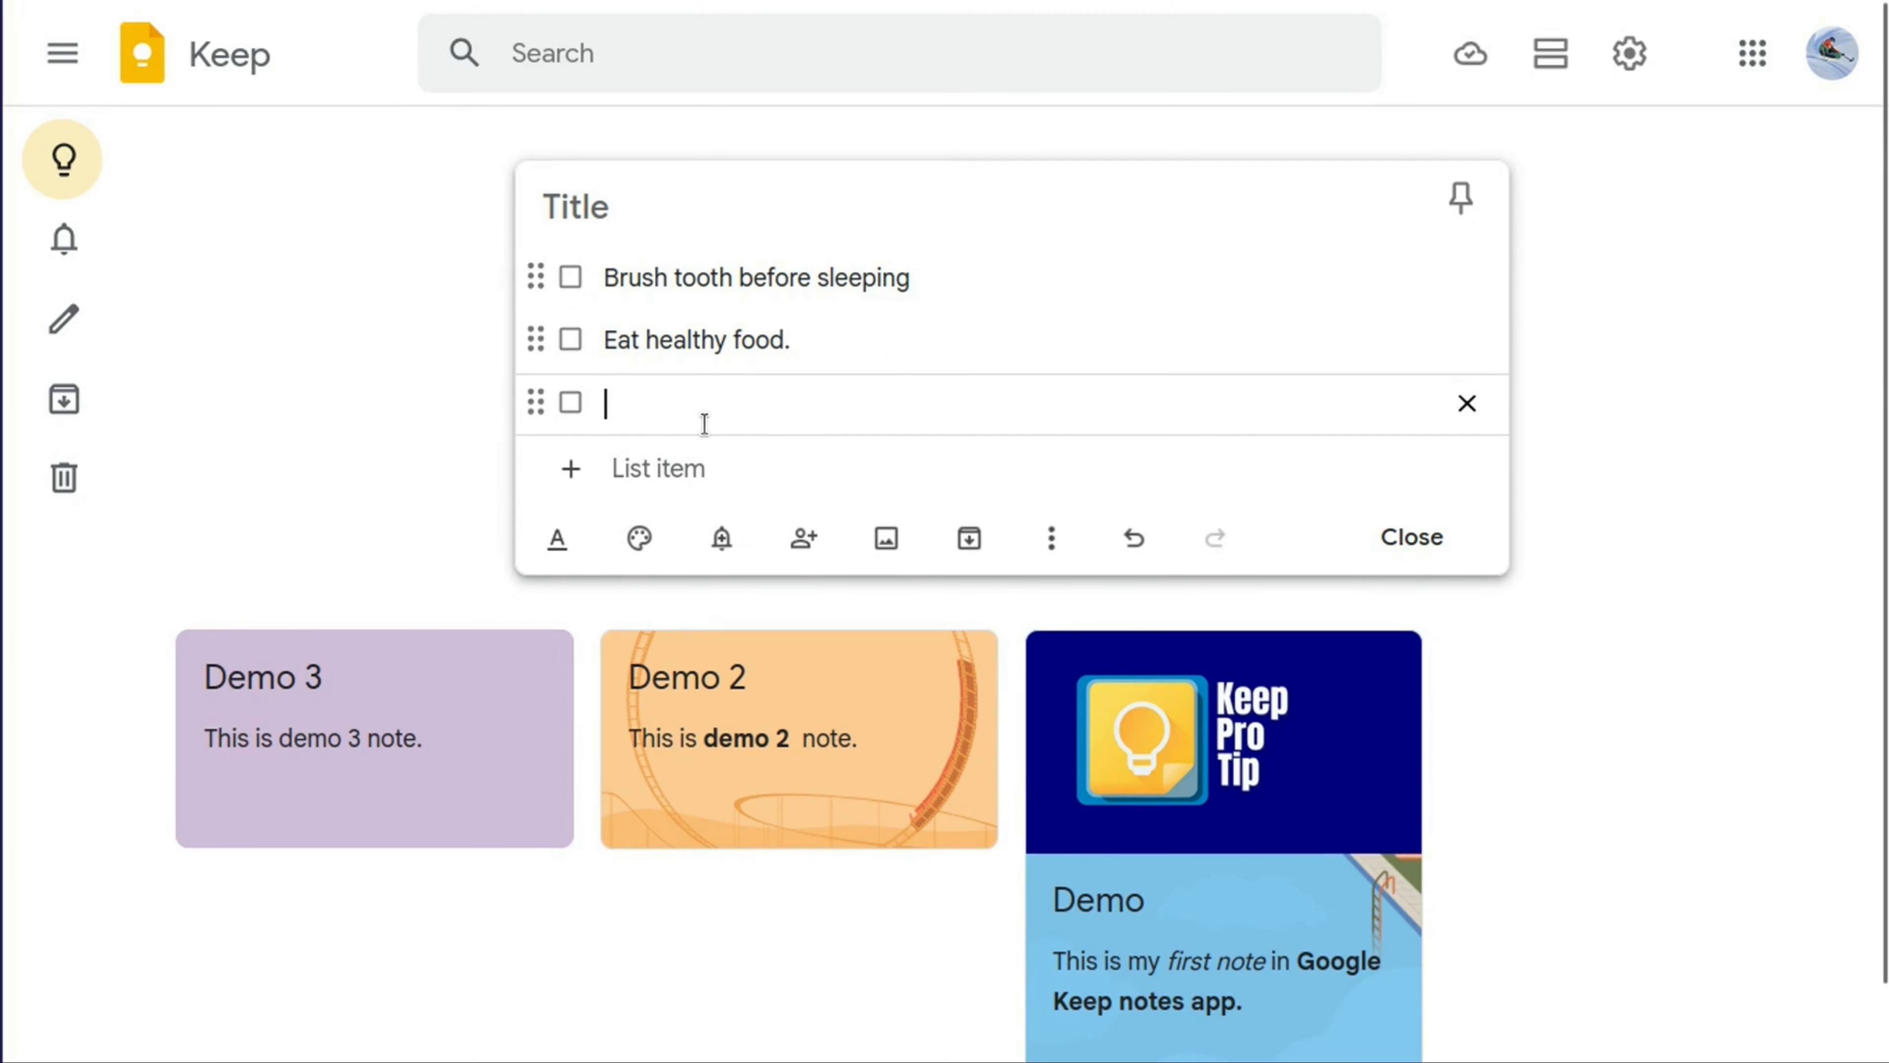
text(get ho)
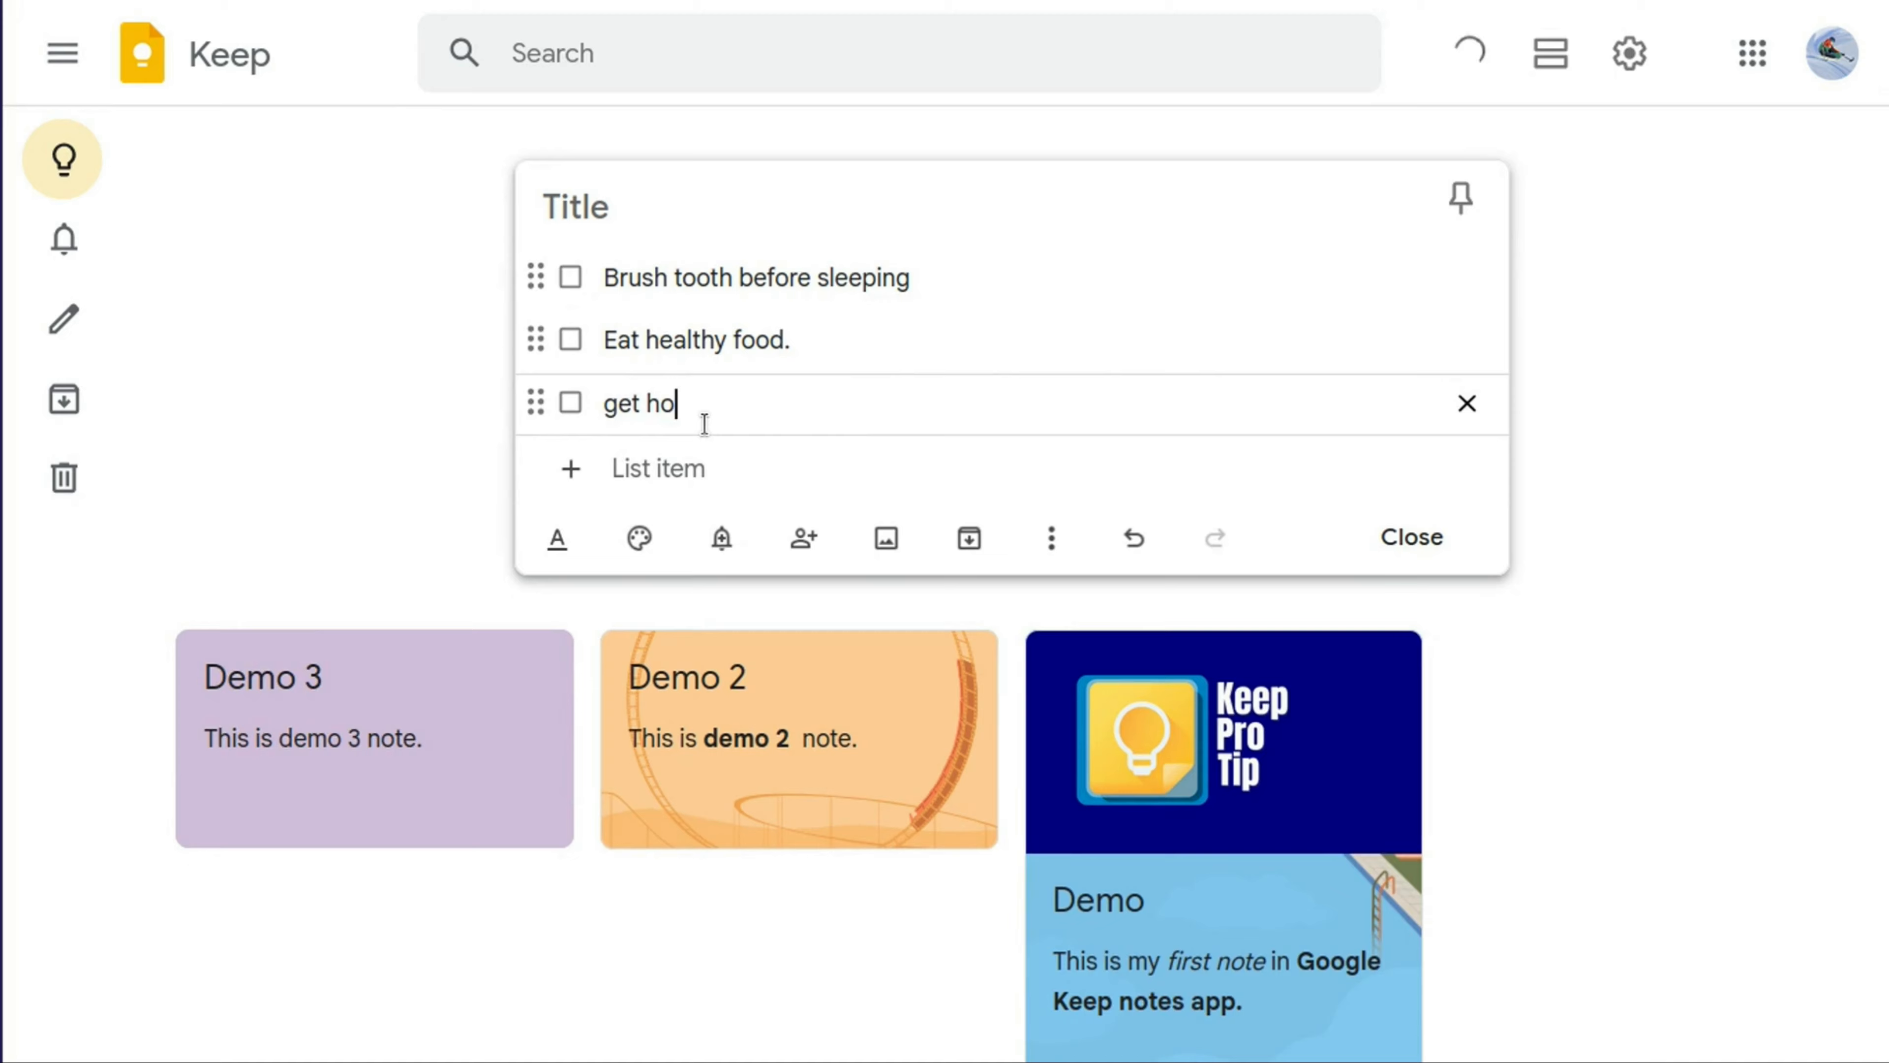
text(m)
text(ework done.)
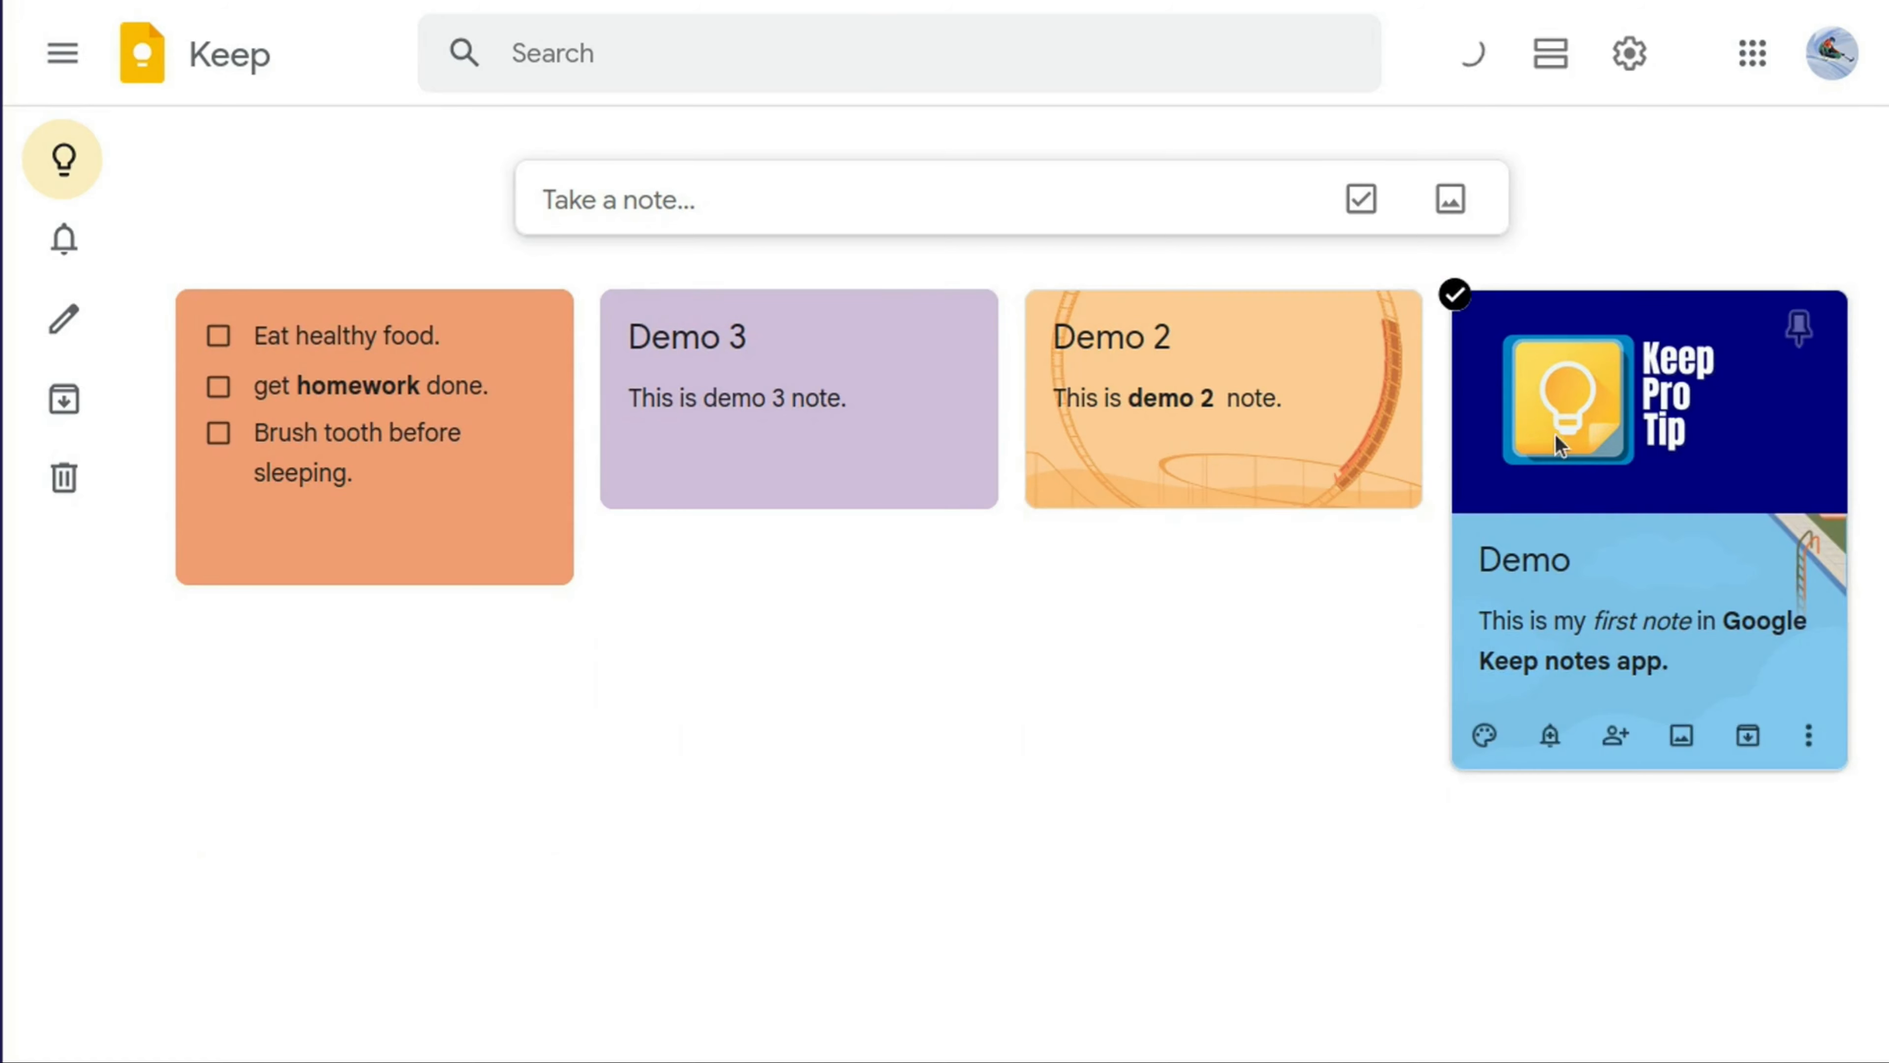
- Reorder the notes so that Demo comes first, followed by Demo 2, Demo 3 and the checklist
drag(1556, 434, 497, 481)
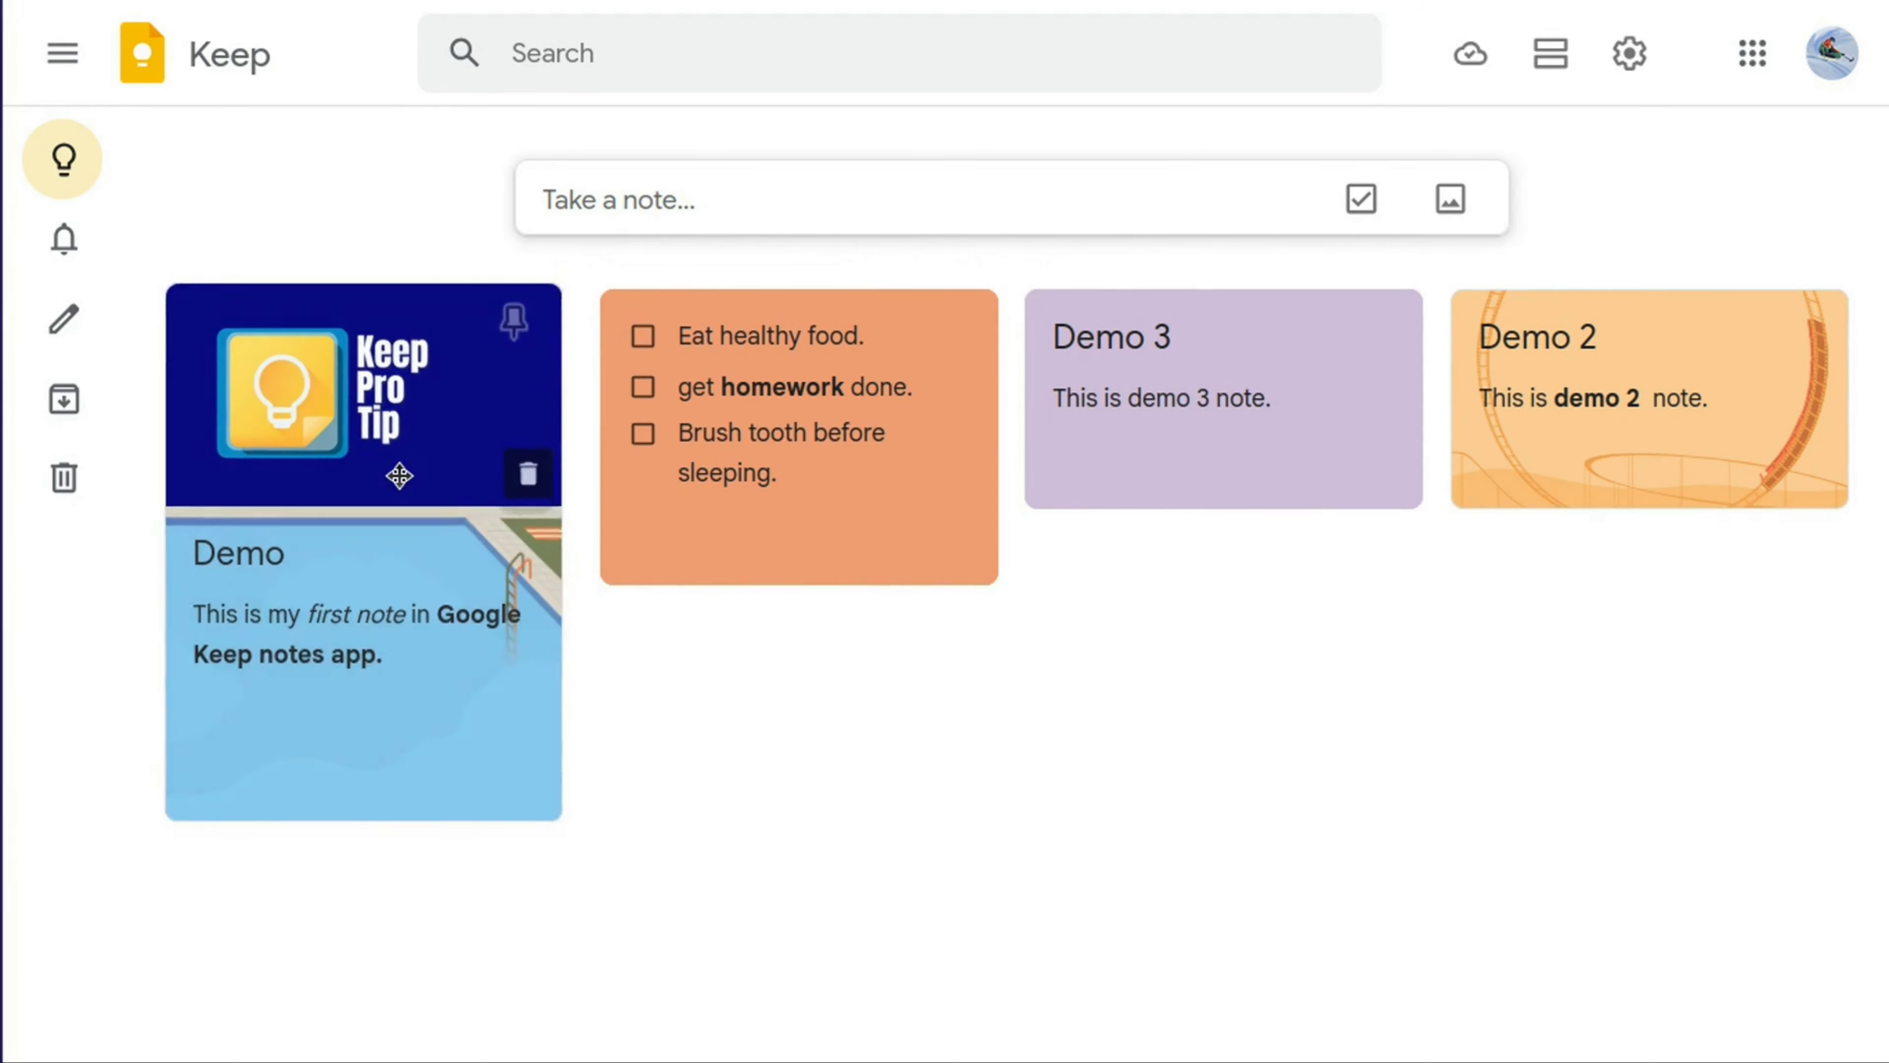
drag(1480, 417, 844, 449)
drag(1577, 386, 1164, 405)
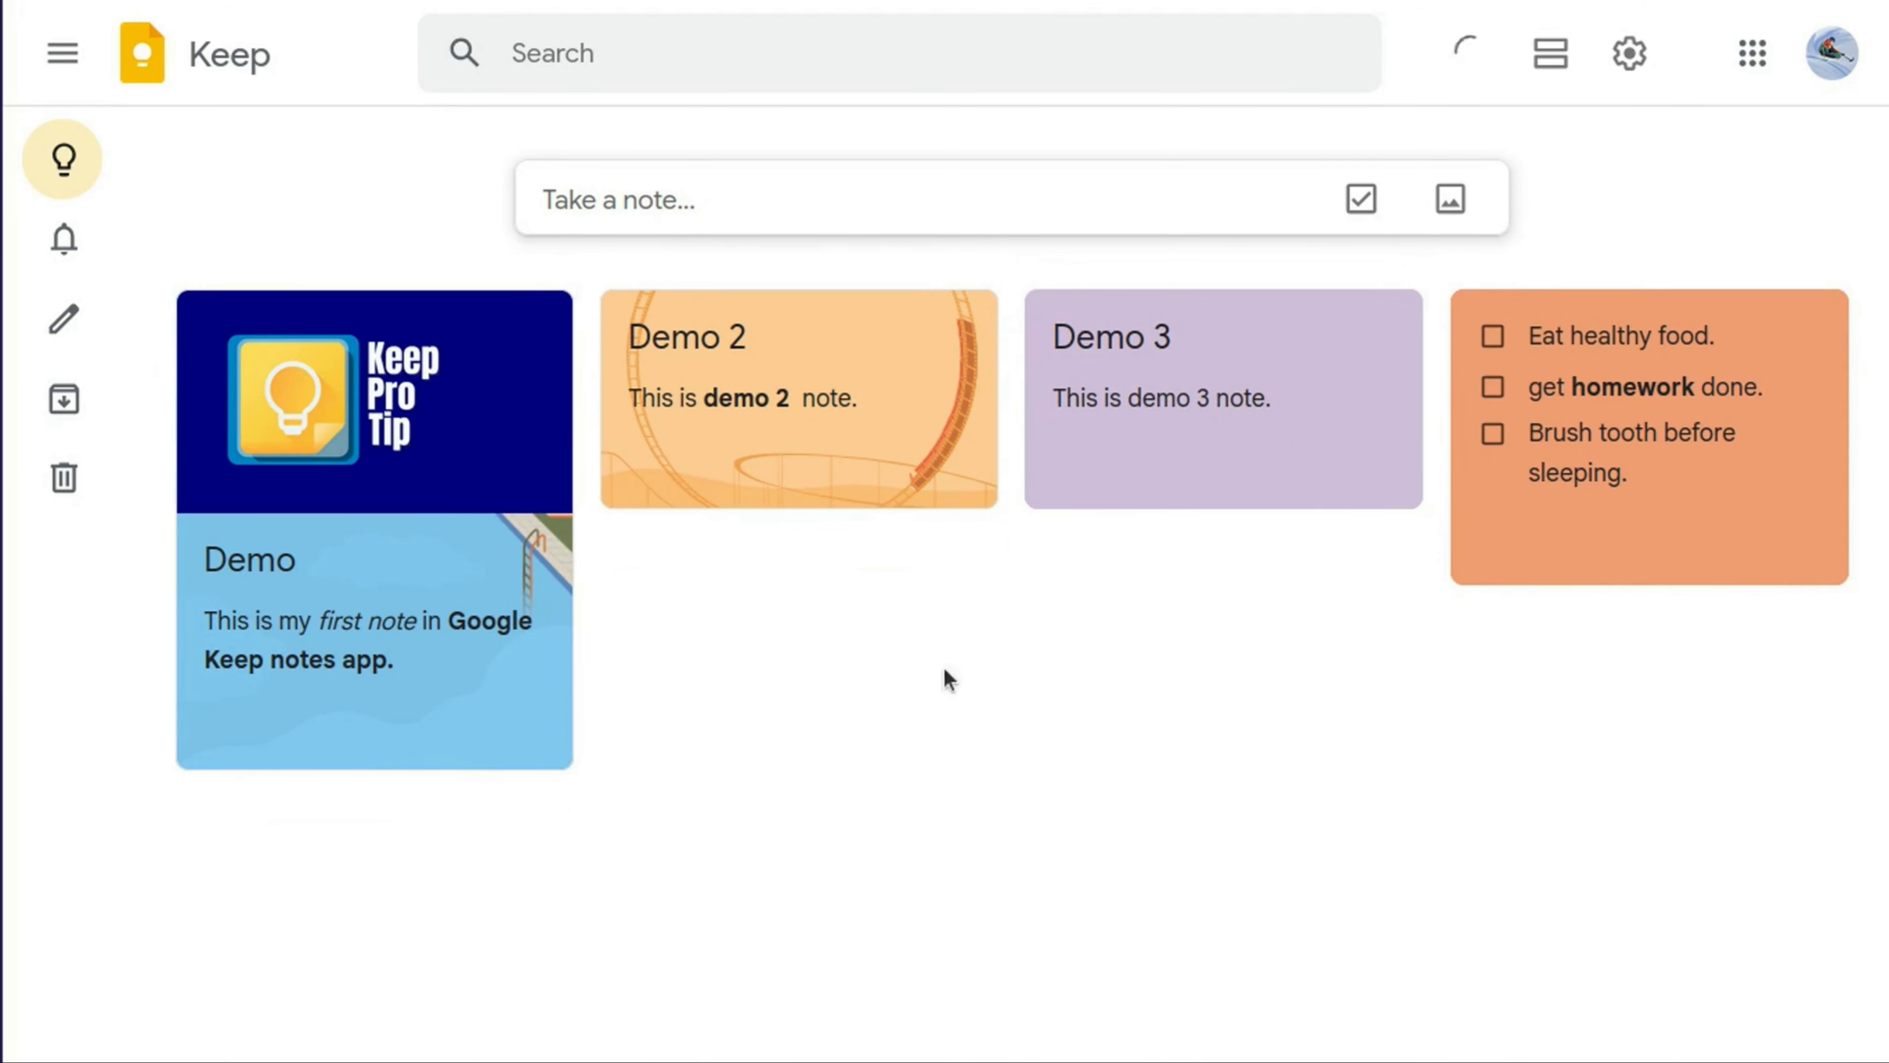